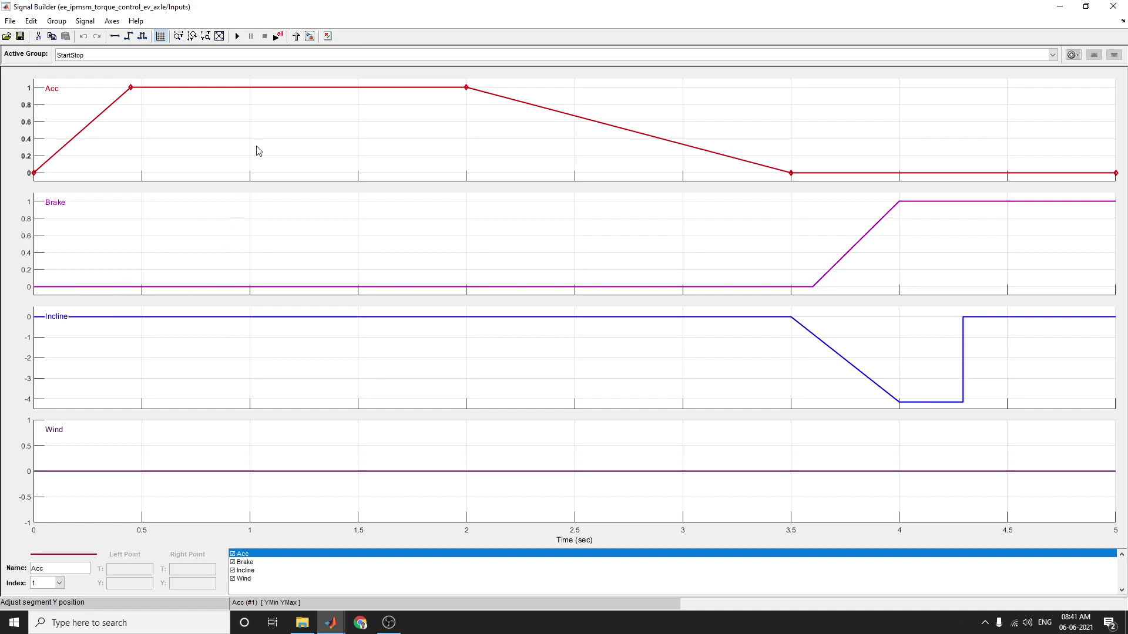
- Raise the flat segment of the Acc signal between about 0.45 s and 2 s slightly above 1
click(139, 113)
drag(141, 88, 177, 87)
click(171, 114)
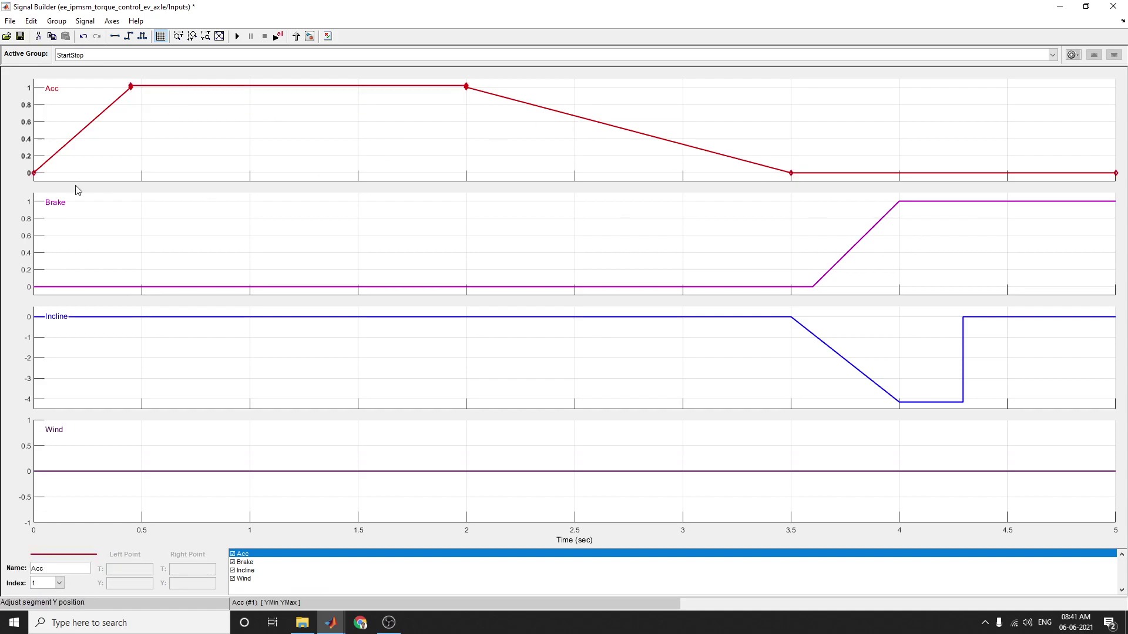
- Look over the Signal Builder's file and signal commands, select the Incline signal, and close the Signal Builder
click(8, 25)
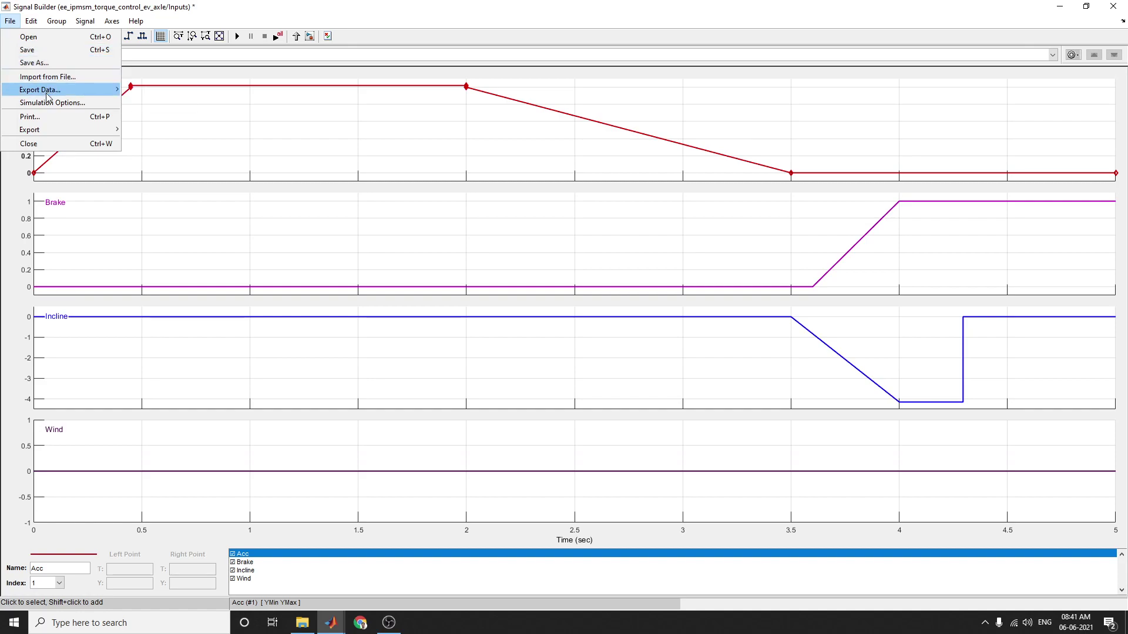
mouse_move(47, 91)
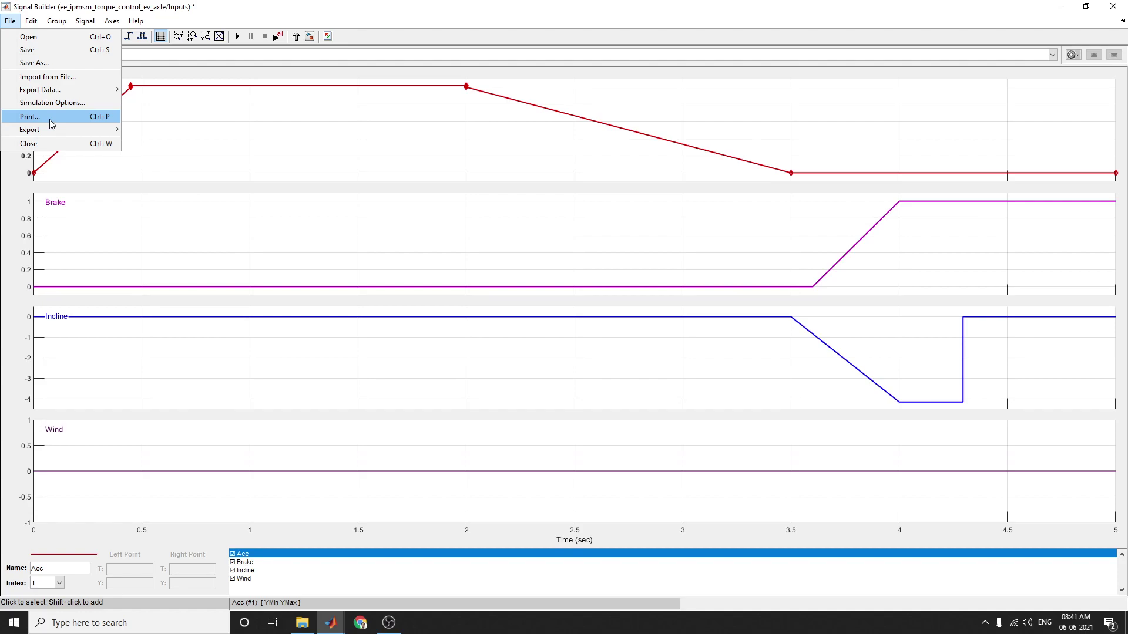
mouse_move(85, 21)
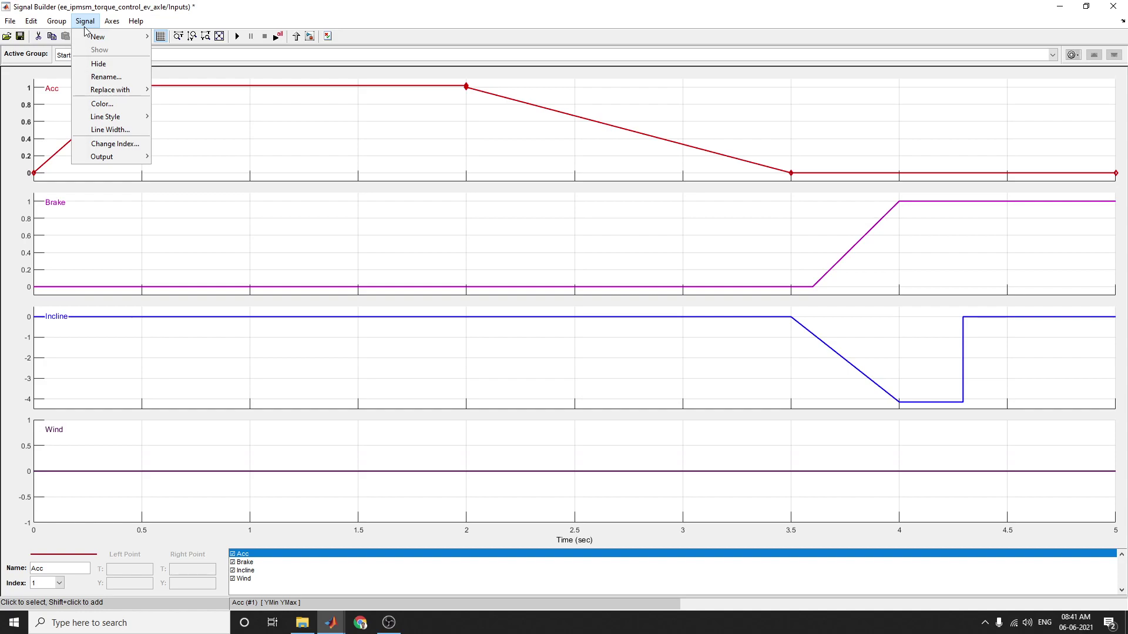
click(734, 318)
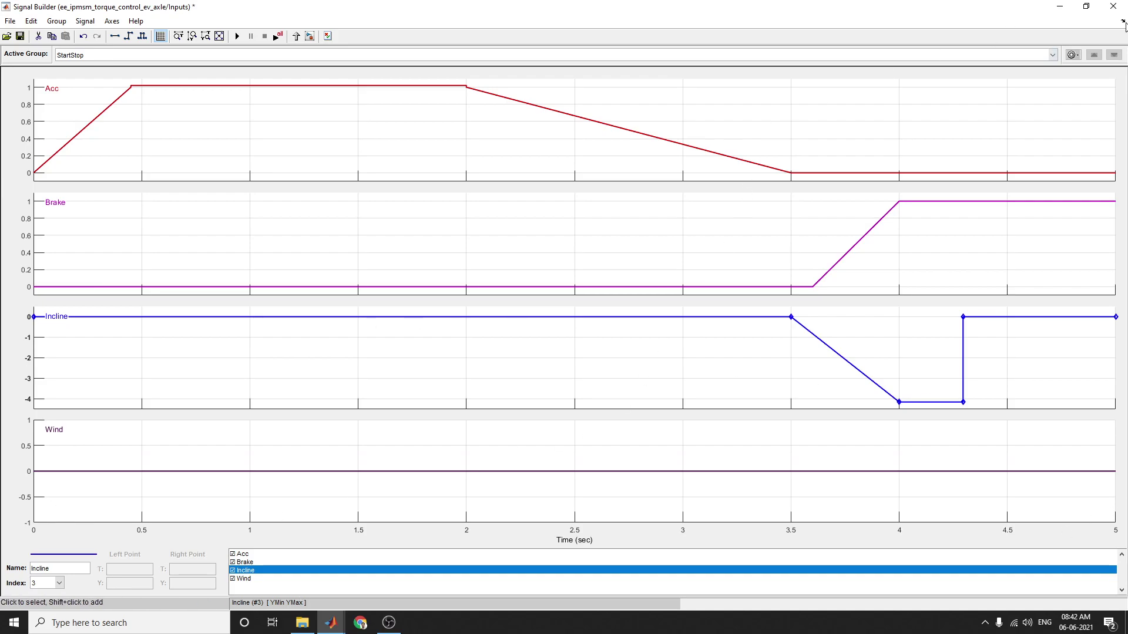
click(1115, 6)
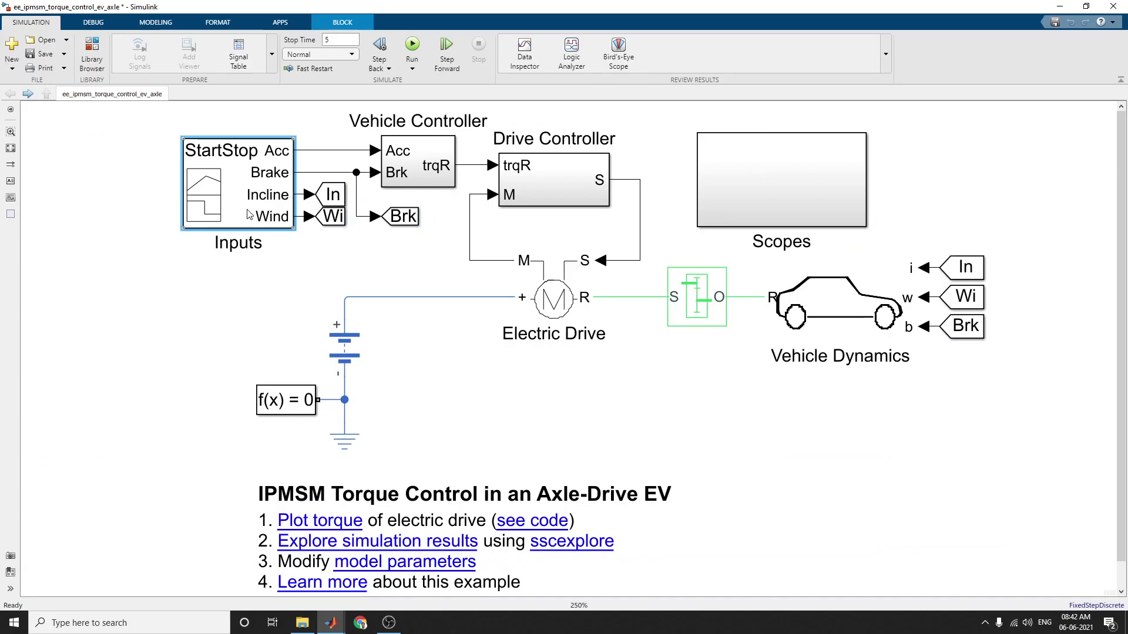
- Examine the pedal characteristics and torque request logic inside the nested Vehicle Controller subsystem, and return to the top-level model
double_click(396, 174)
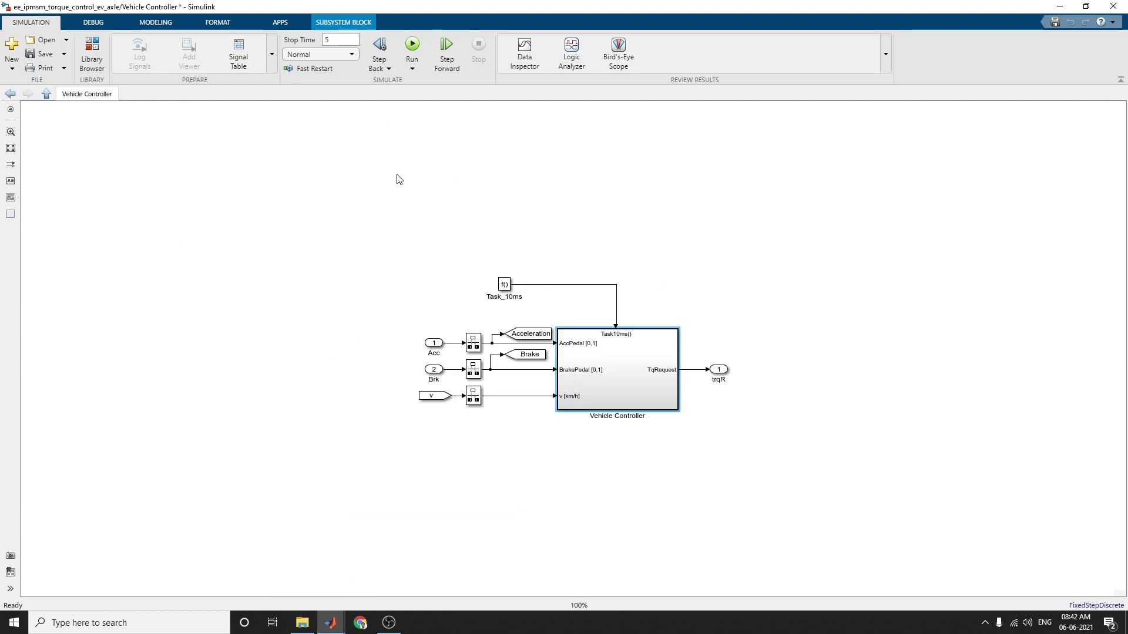
scroll(659, 347, up, 2)
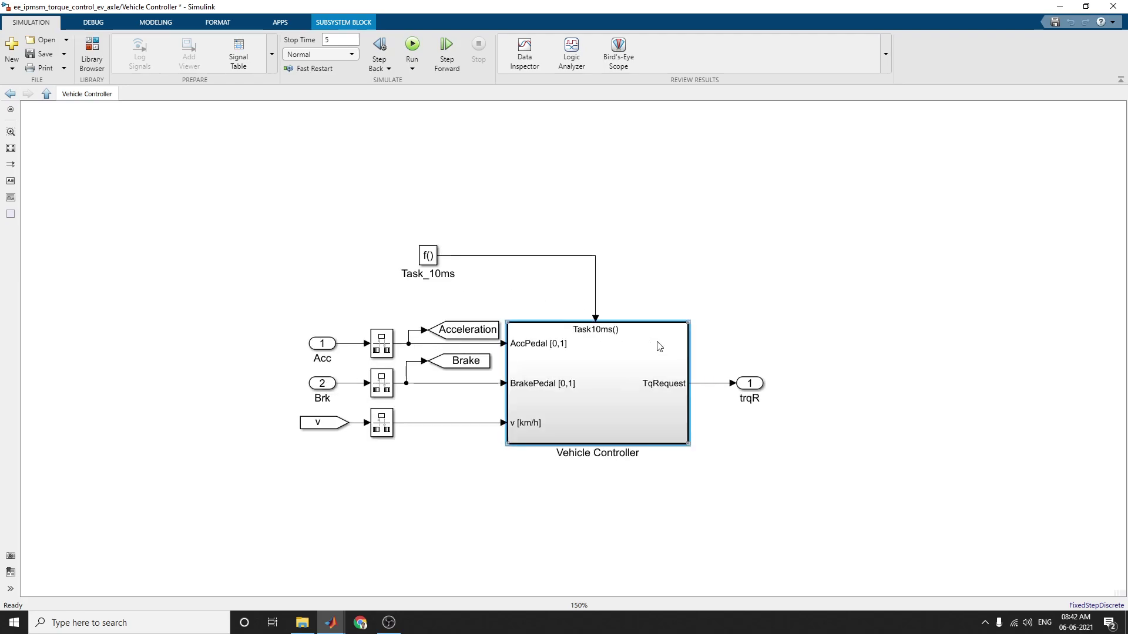
scroll(659, 346, up, 1)
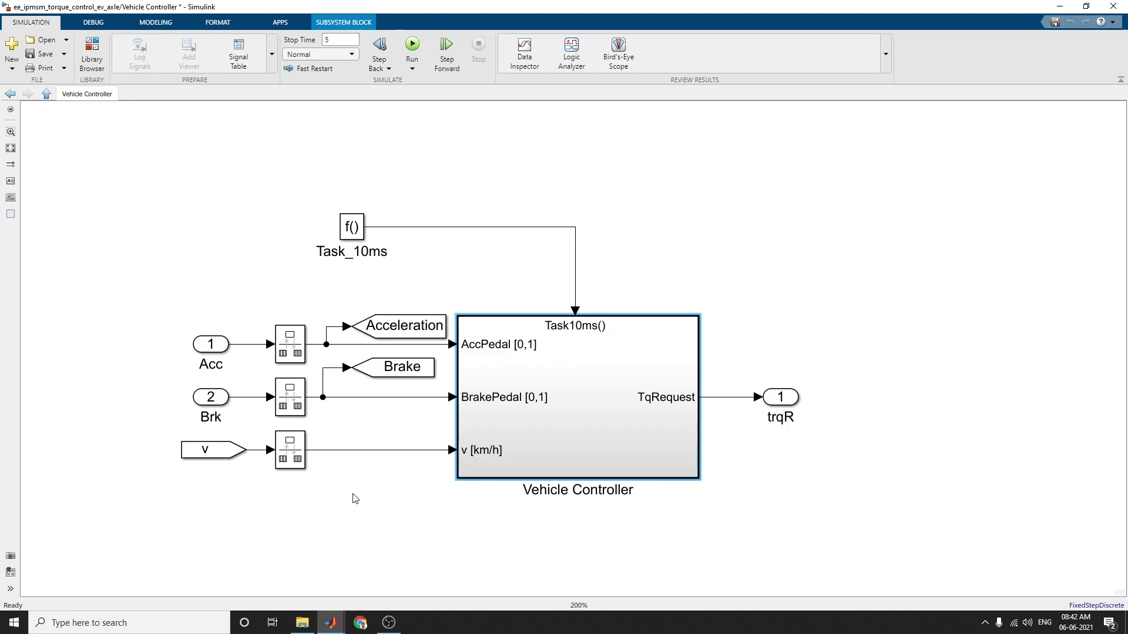
double_click(559, 412)
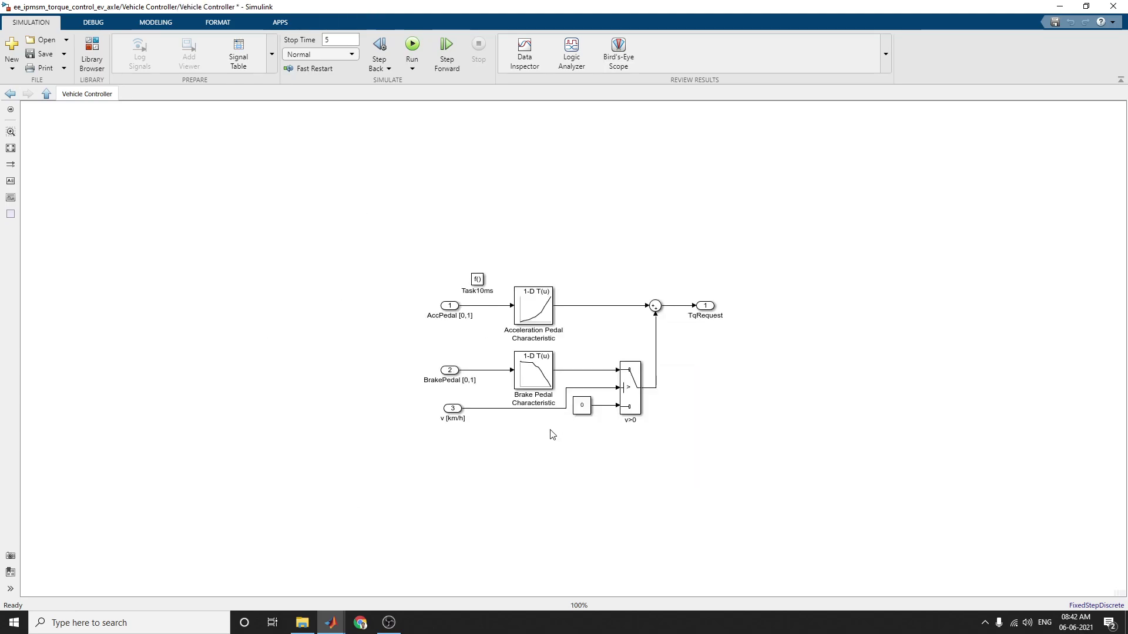
scroll(552, 435, up, 3)
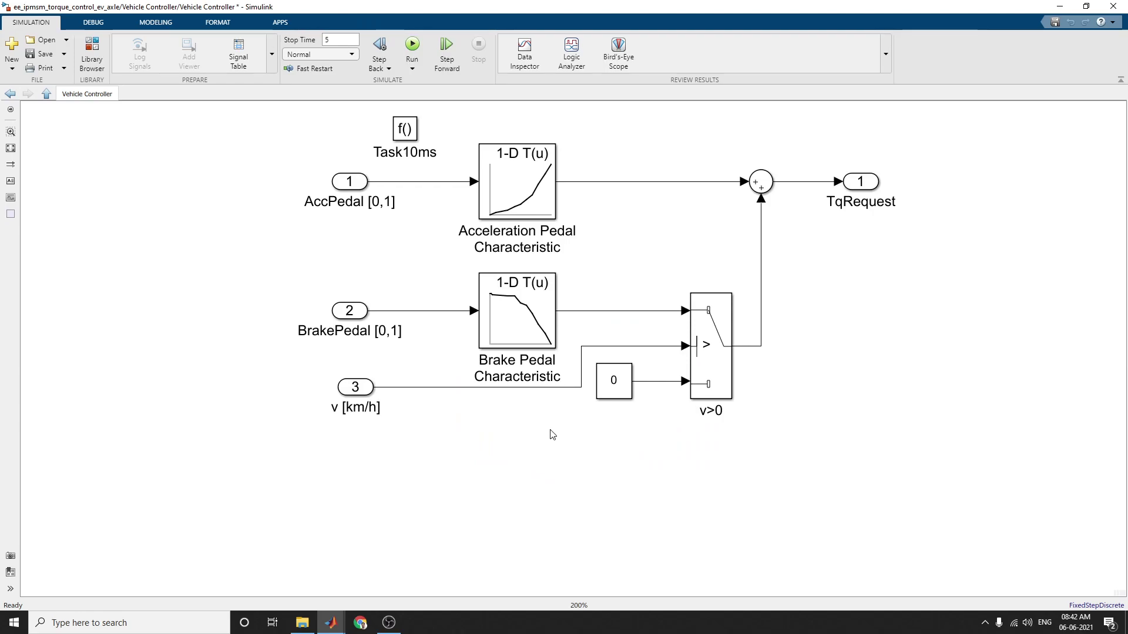
click(518, 332)
click(933, 249)
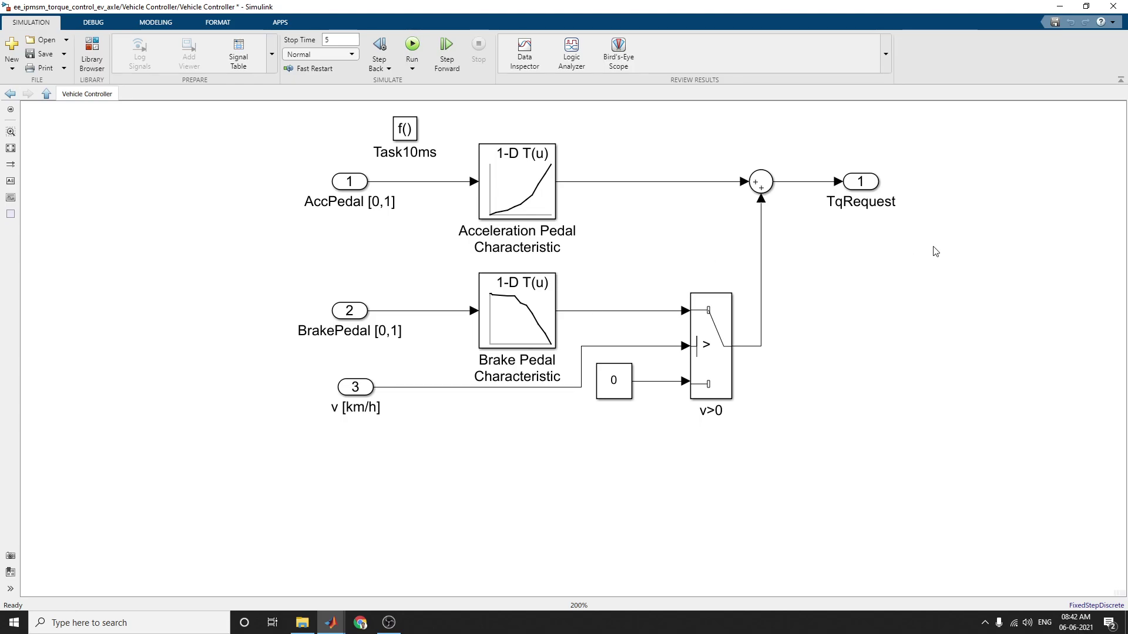
click(11, 95)
click(11, 97)
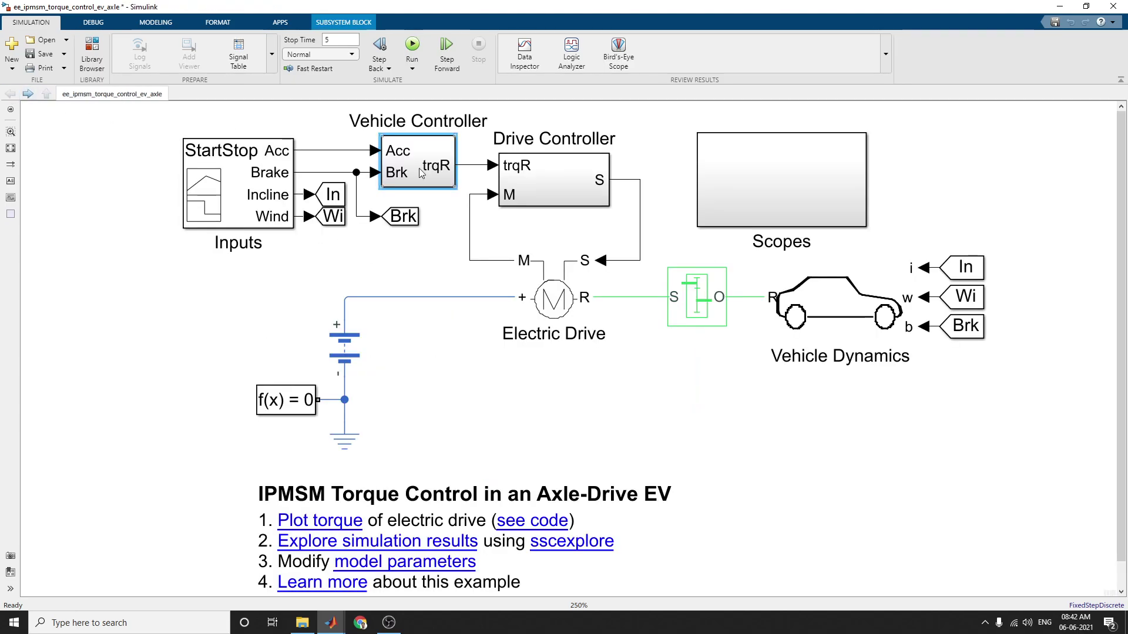
- Open the EM Controller inside the Drive Controller subsystem and examine its measurement, outer loop and current control blocks
double_click(545, 193)
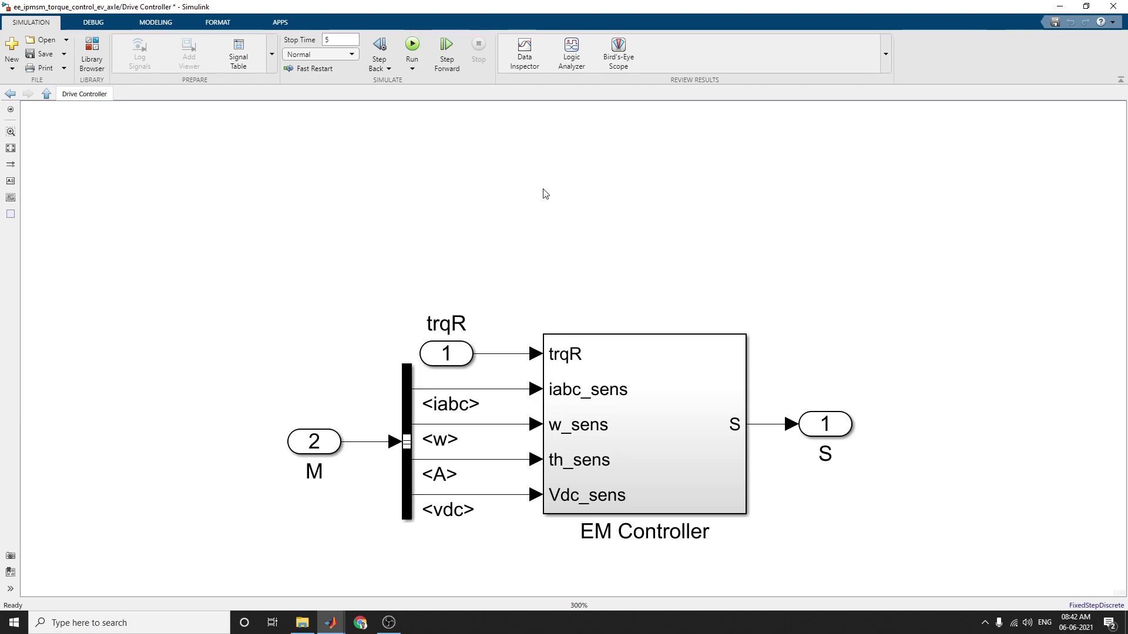
double_click(659, 424)
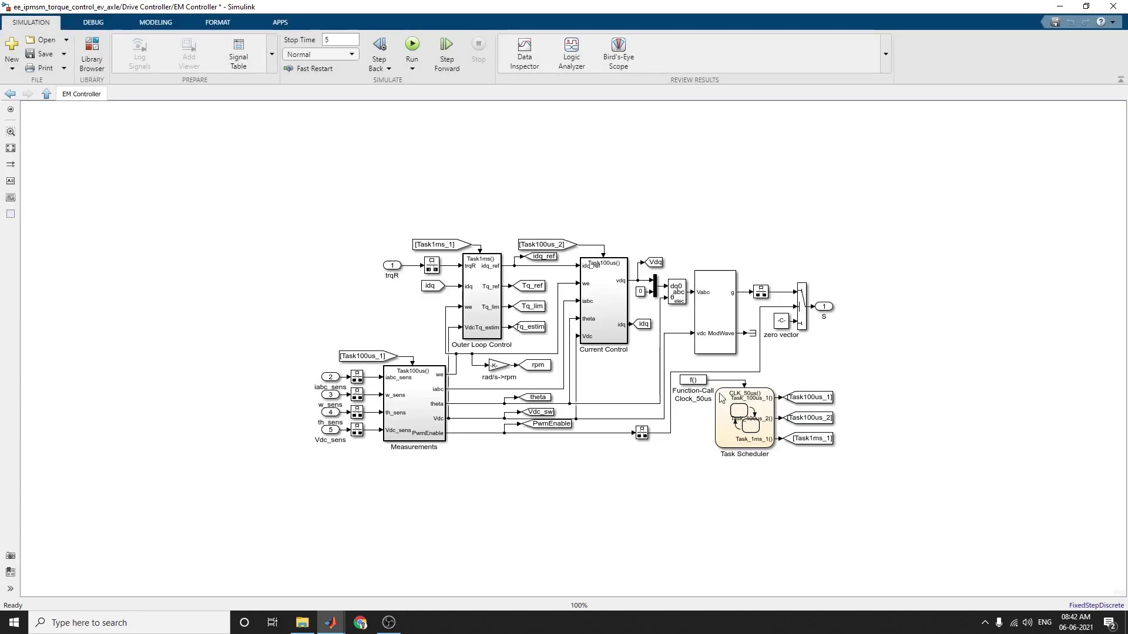
scroll(802, 376, up, 3)
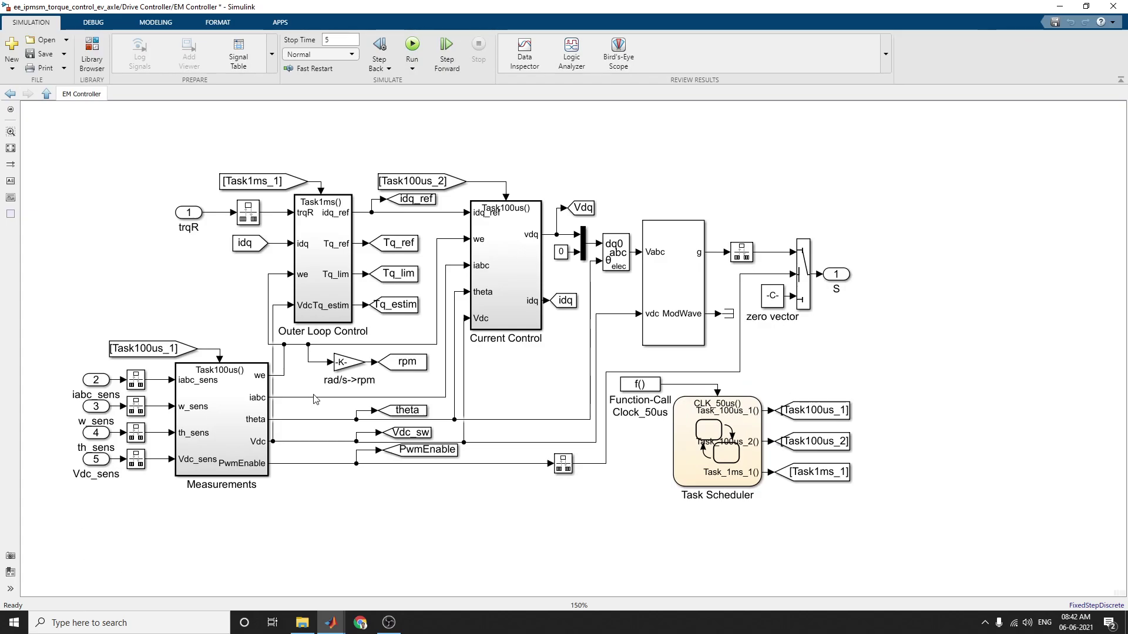
- Examine the transitions in the EM Controller's Task Scheduler chart and return to the top-level model
click(720, 450)
double_click(720, 451)
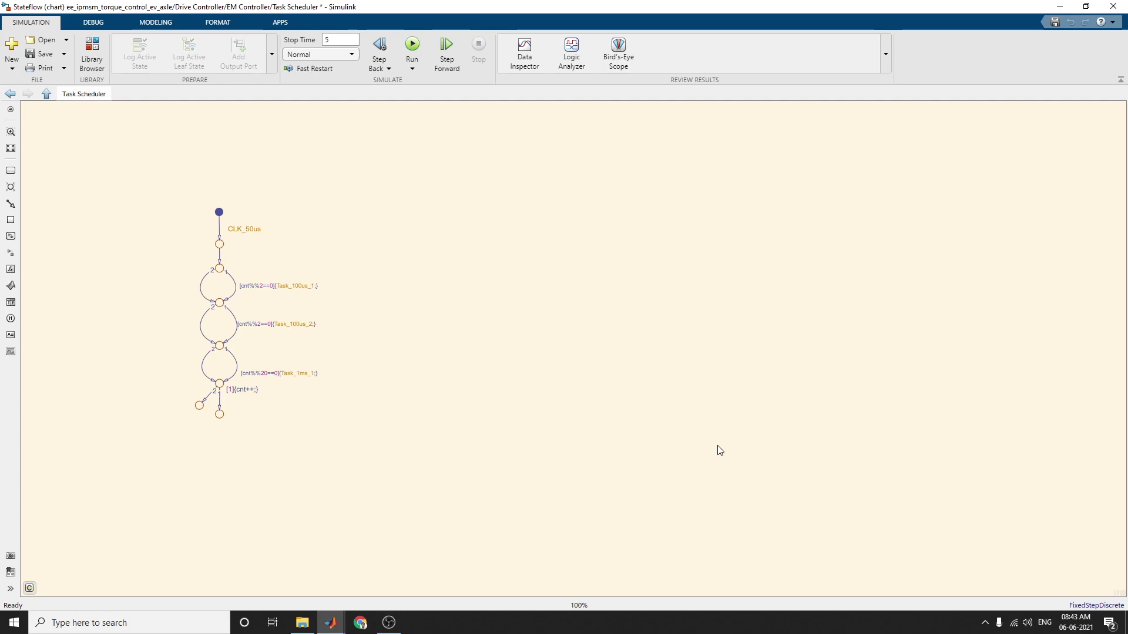
scroll(391, 276, up, 3)
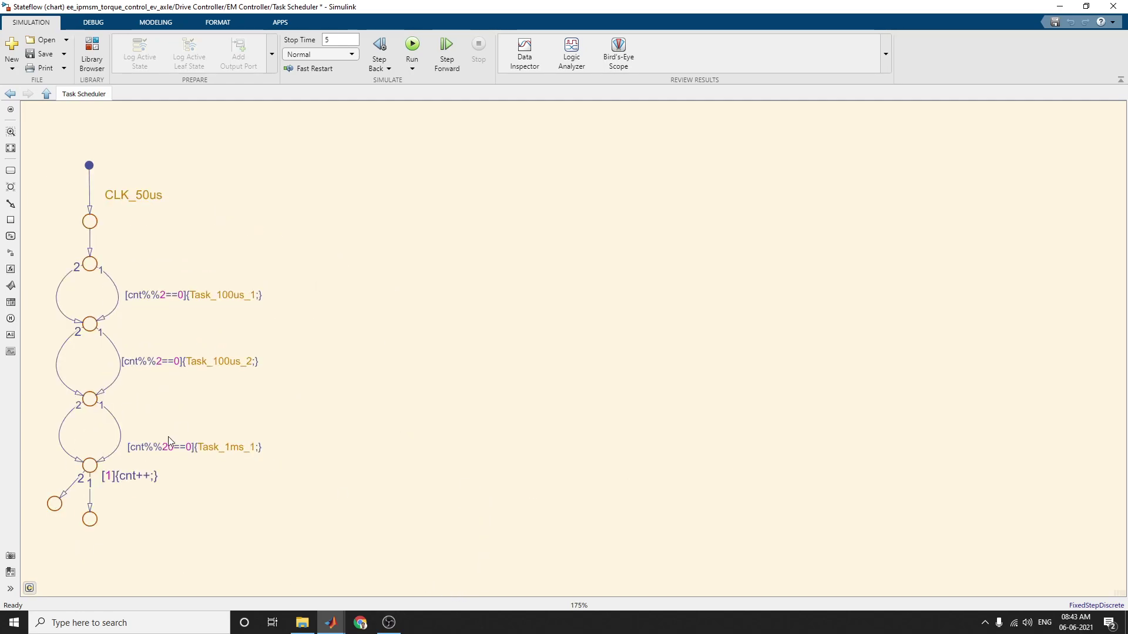
click(8, 96)
click(8, 95)
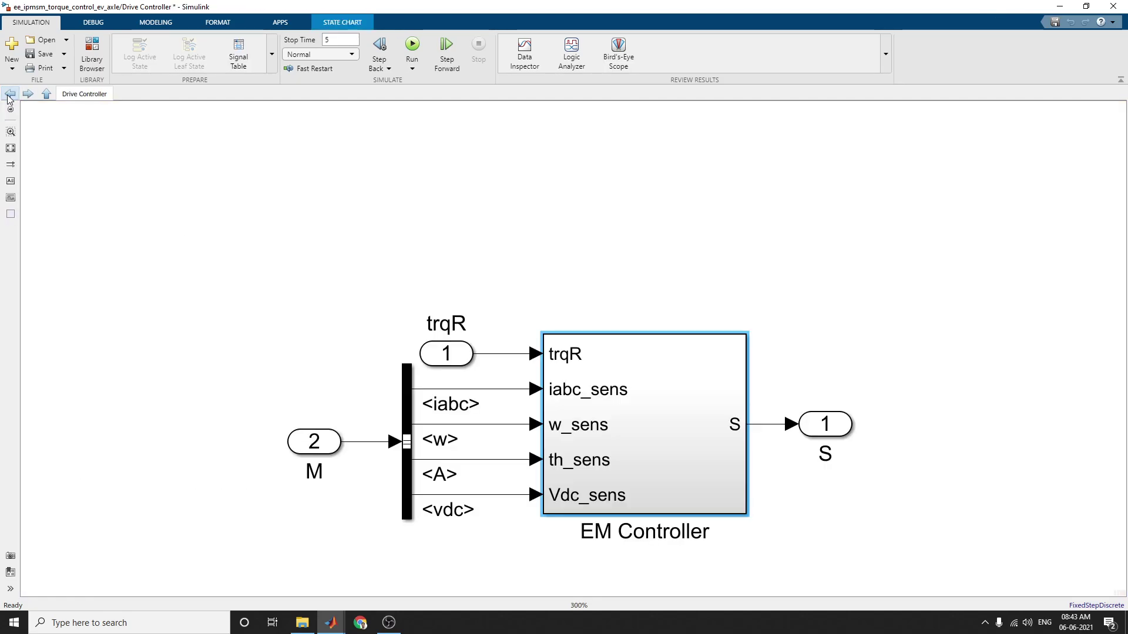
click(9, 95)
- Open the Electric Drive subsystem and review the switching device choices and parameters of its Converter block
click(541, 311)
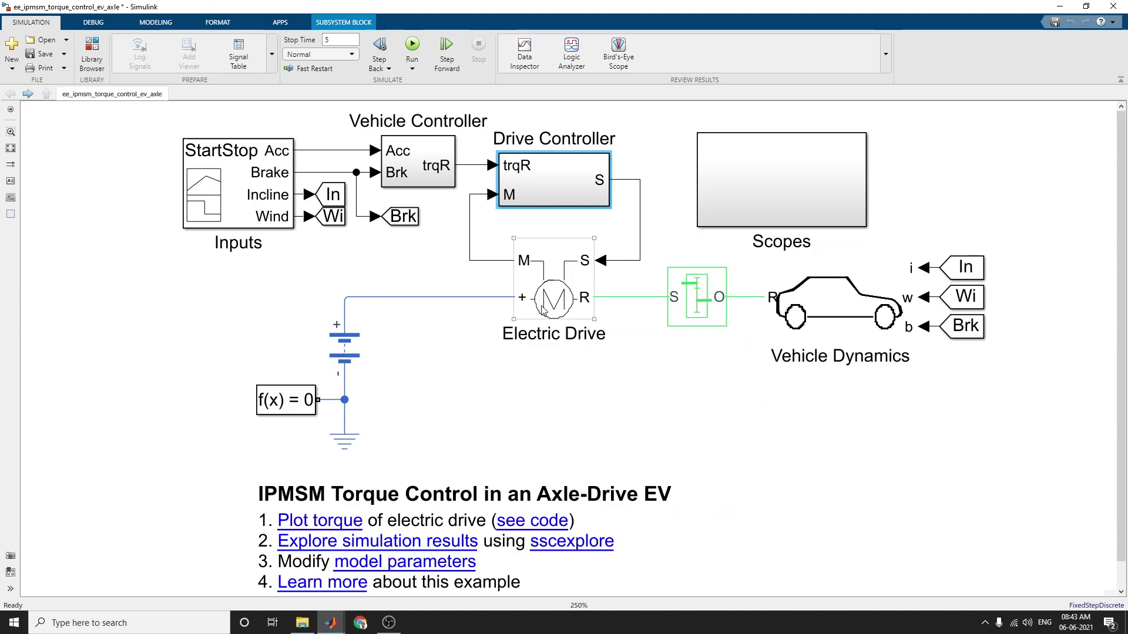
double_click(541, 311)
click(463, 386)
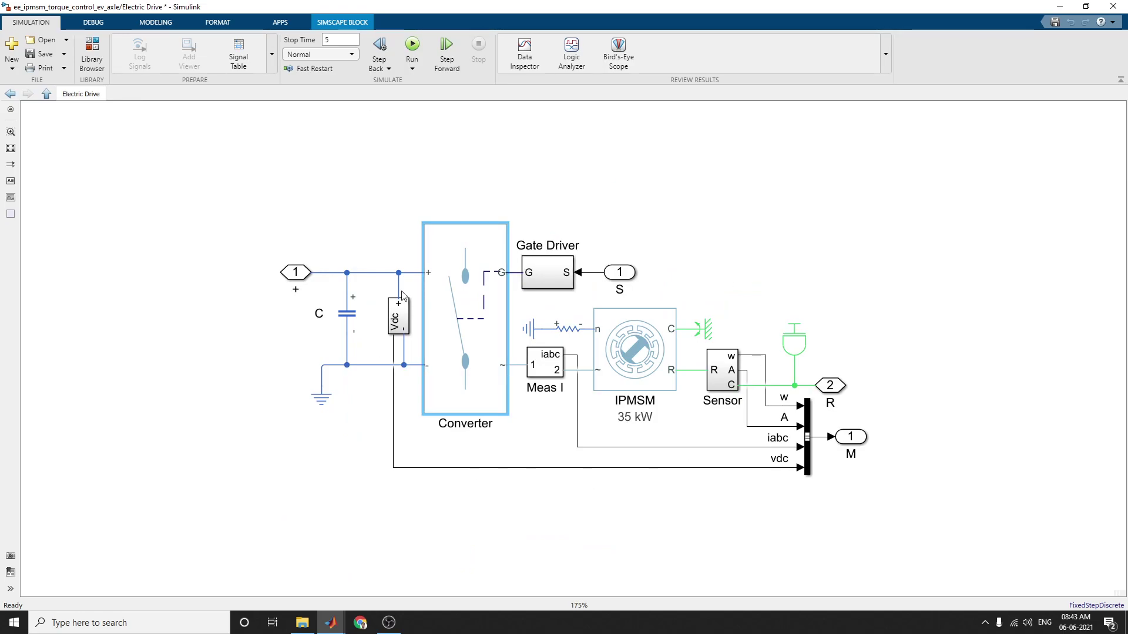
double_click(470, 353)
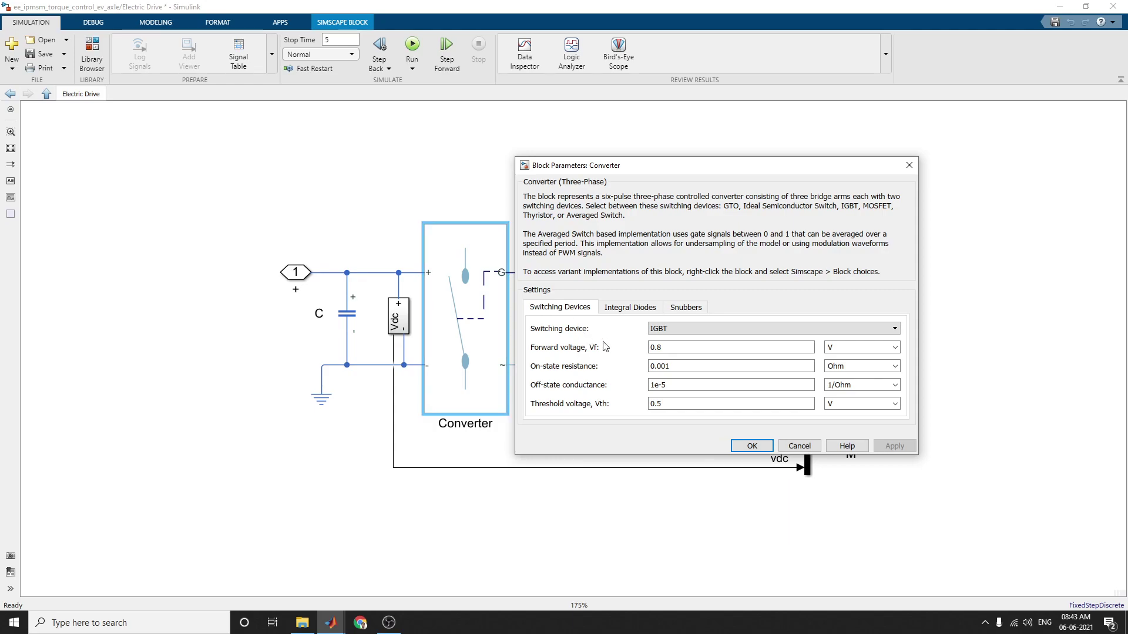
click(674, 334)
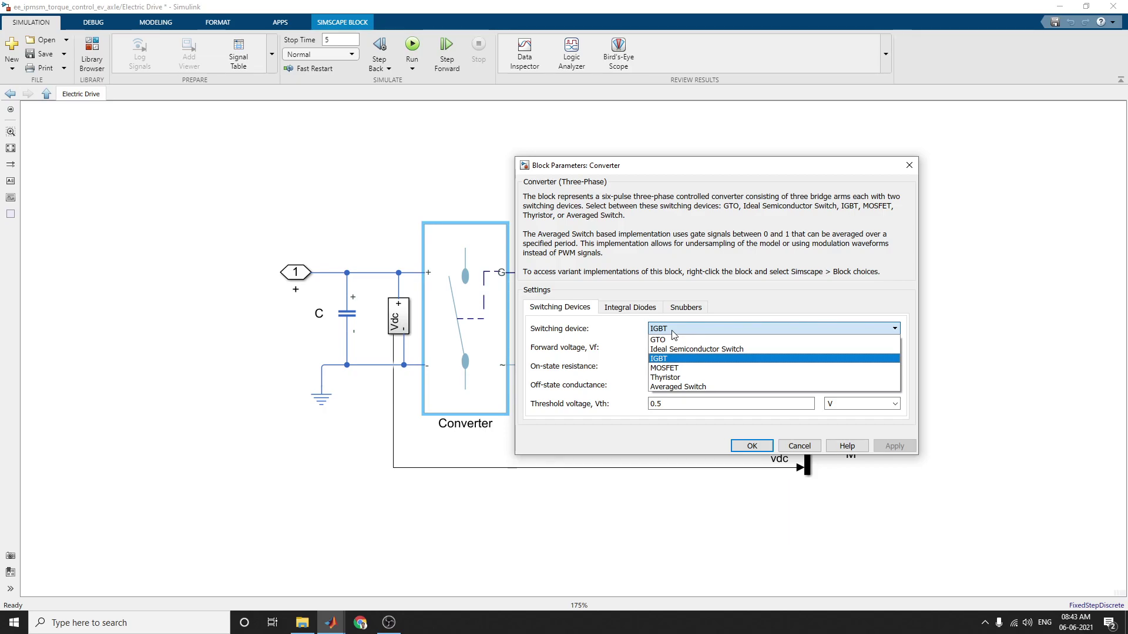
click(673, 330)
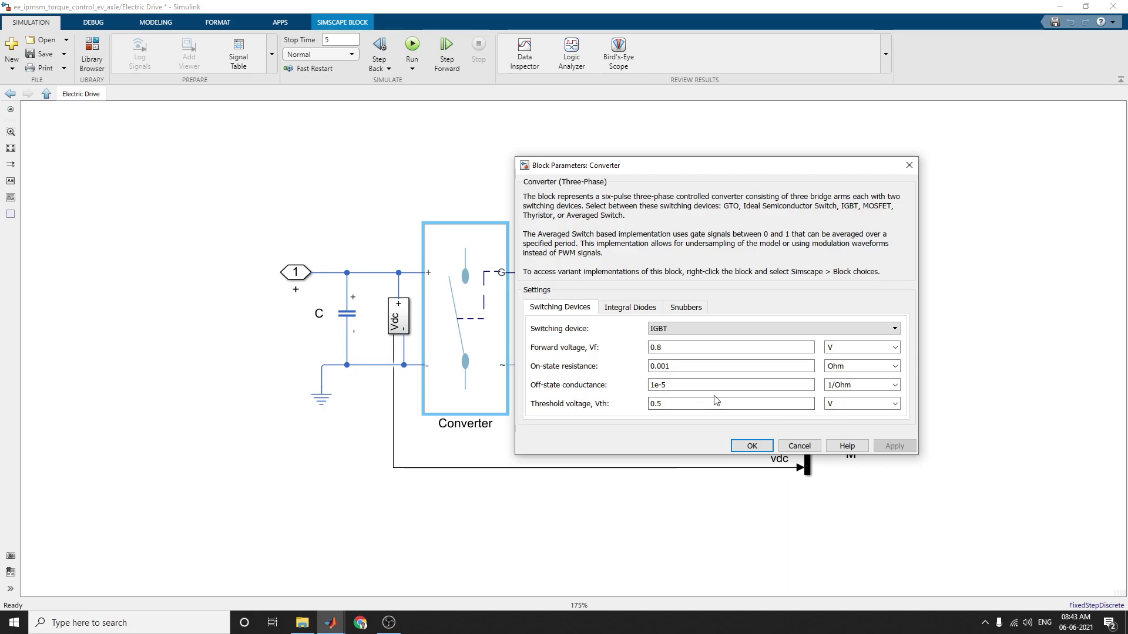
- Review the Converter's integral diode parameters and snubber options, and return to its switching device settings
click(631, 308)
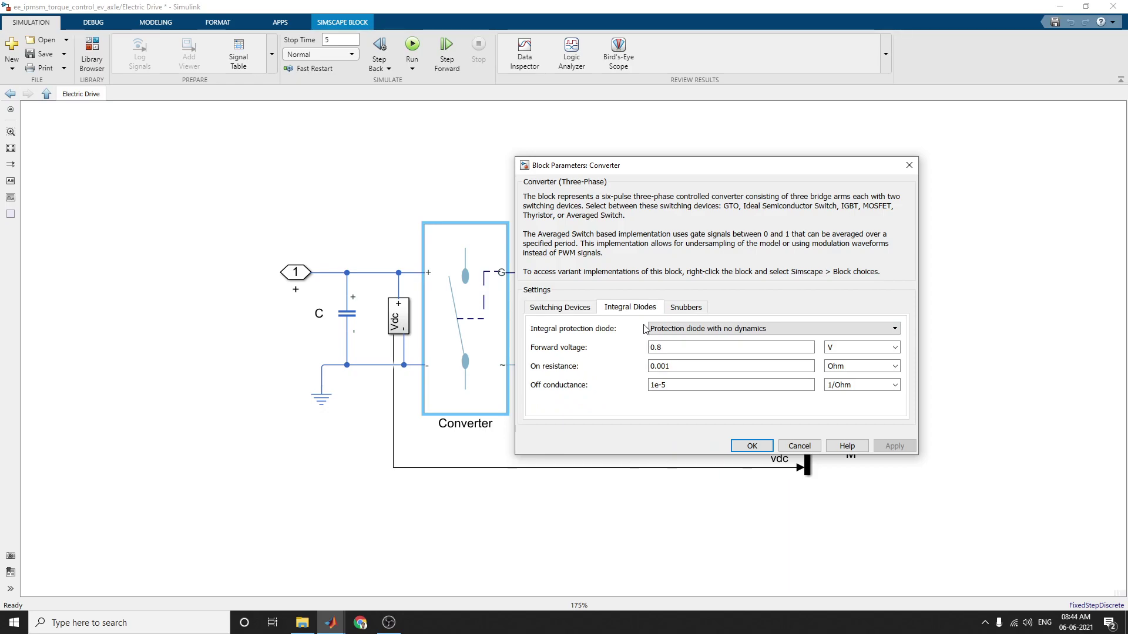
click(699, 310)
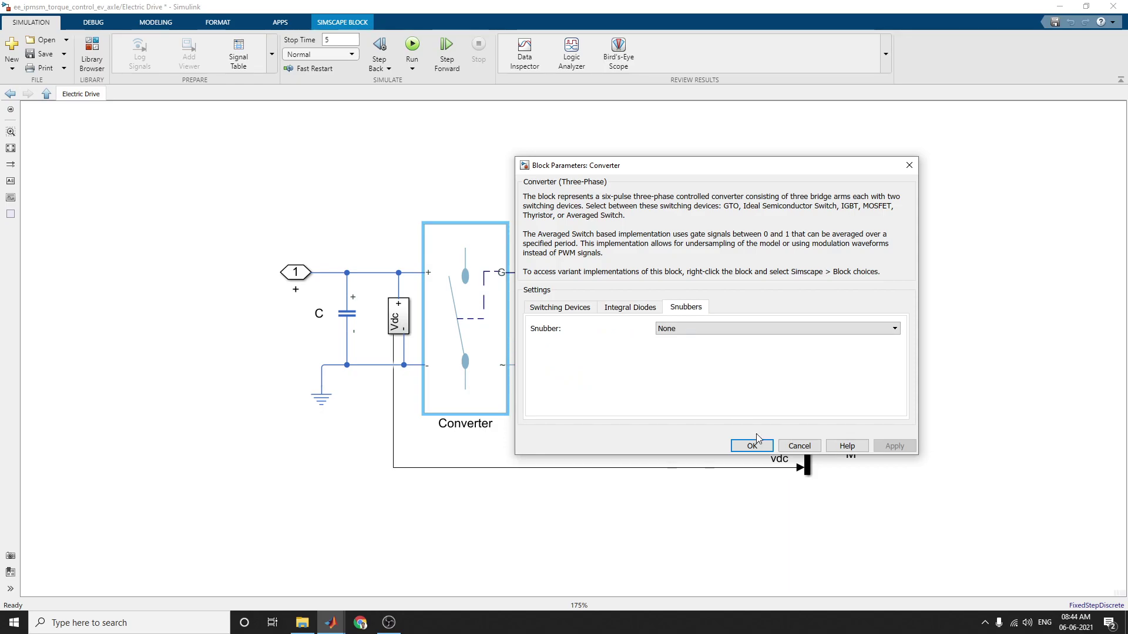
click(779, 329)
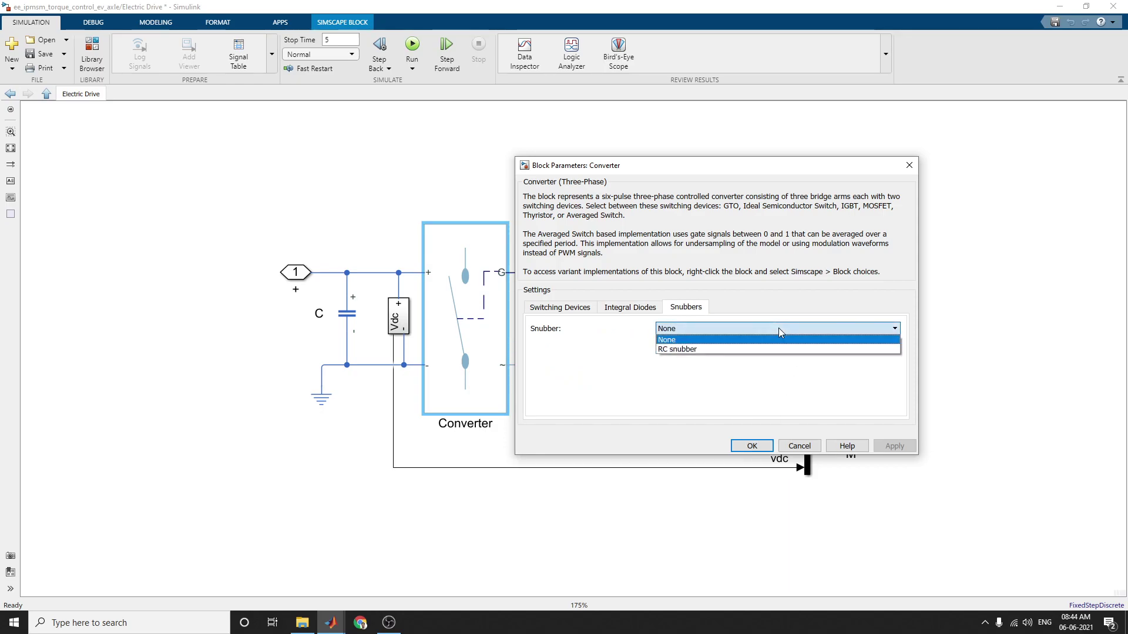
click(779, 330)
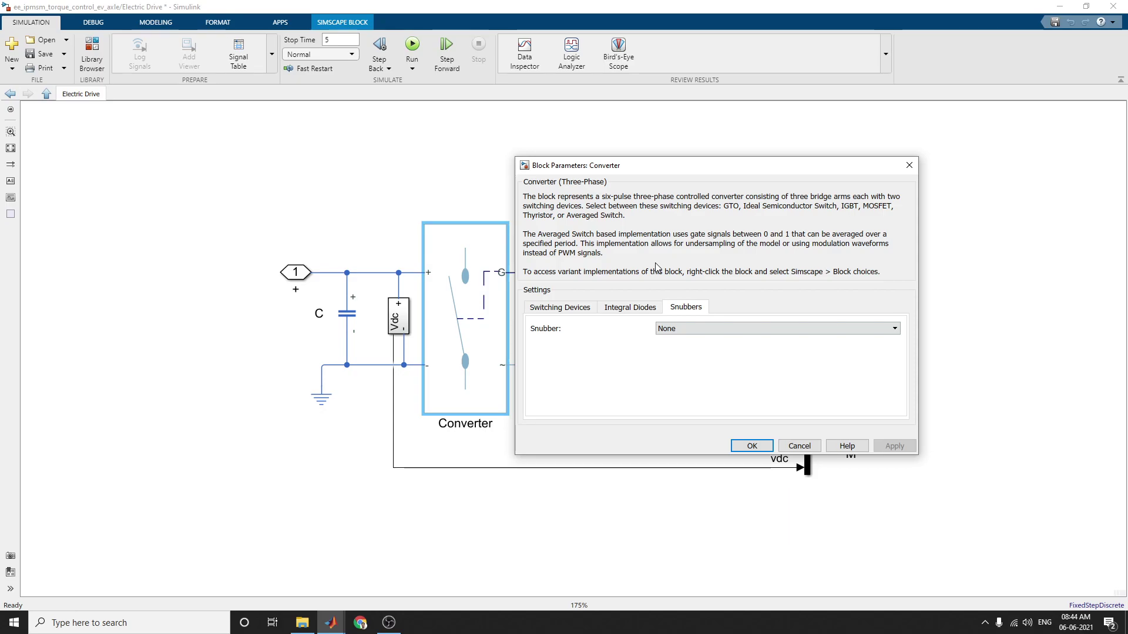
click(563, 308)
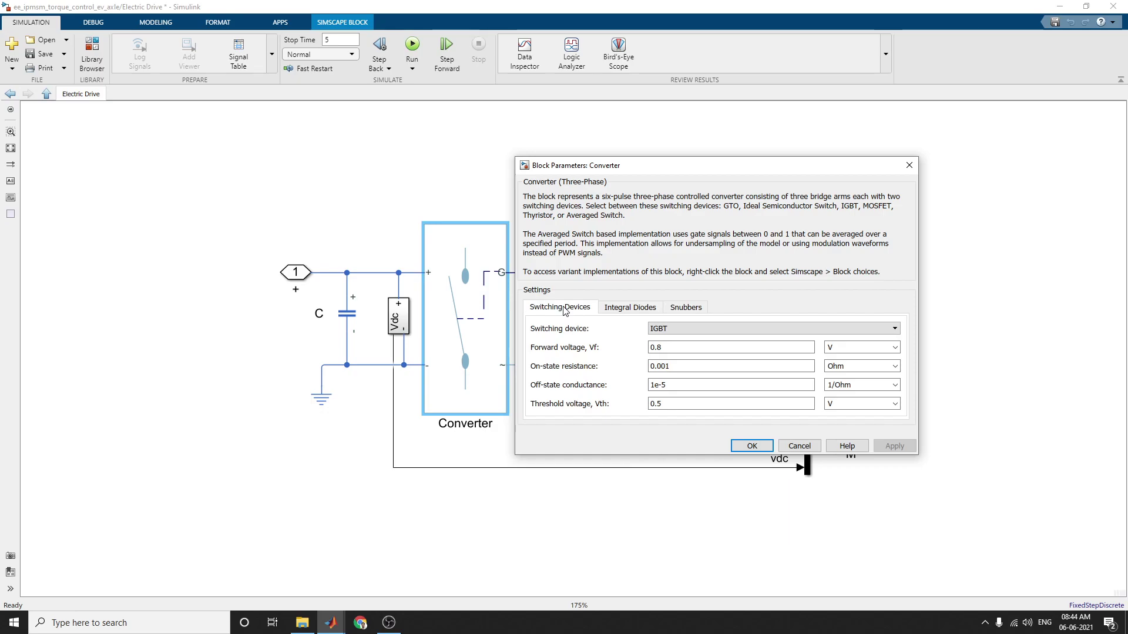
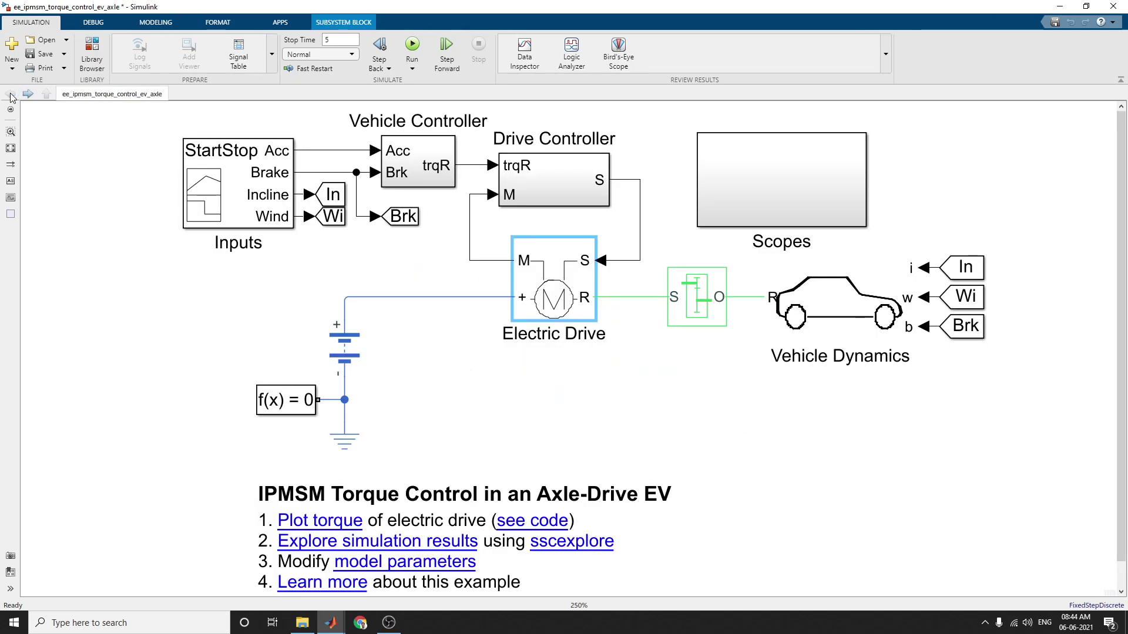
- Inspect the gear ratio parameter of the Gear Box block and close its parameters unchanged
click(707, 301)
double_click(707, 301)
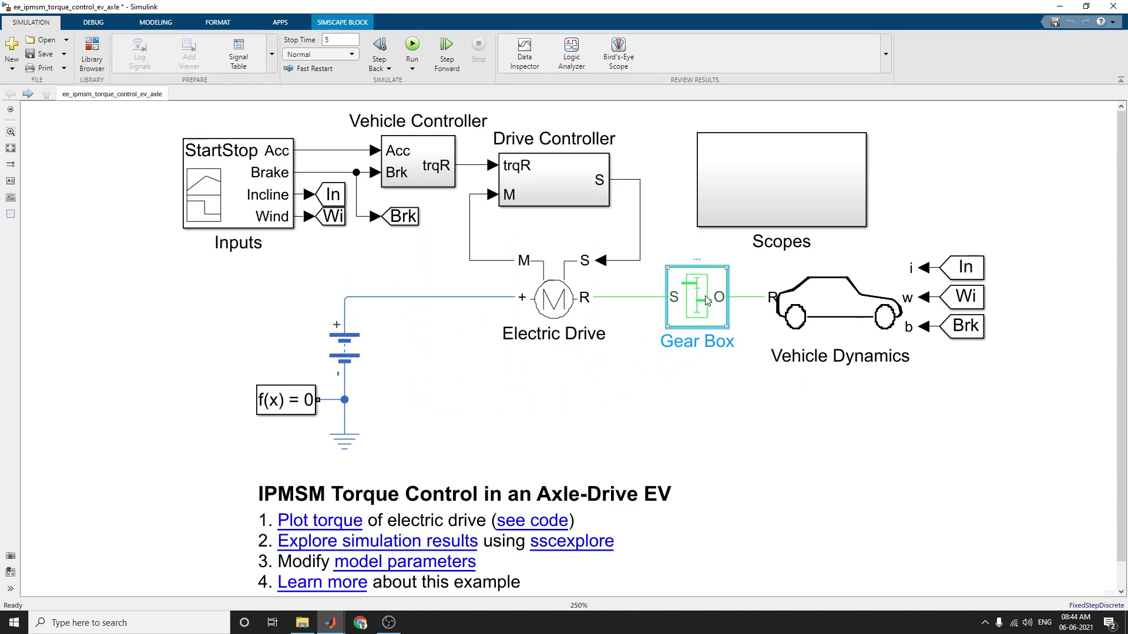
drag(824, 176, 249, 156)
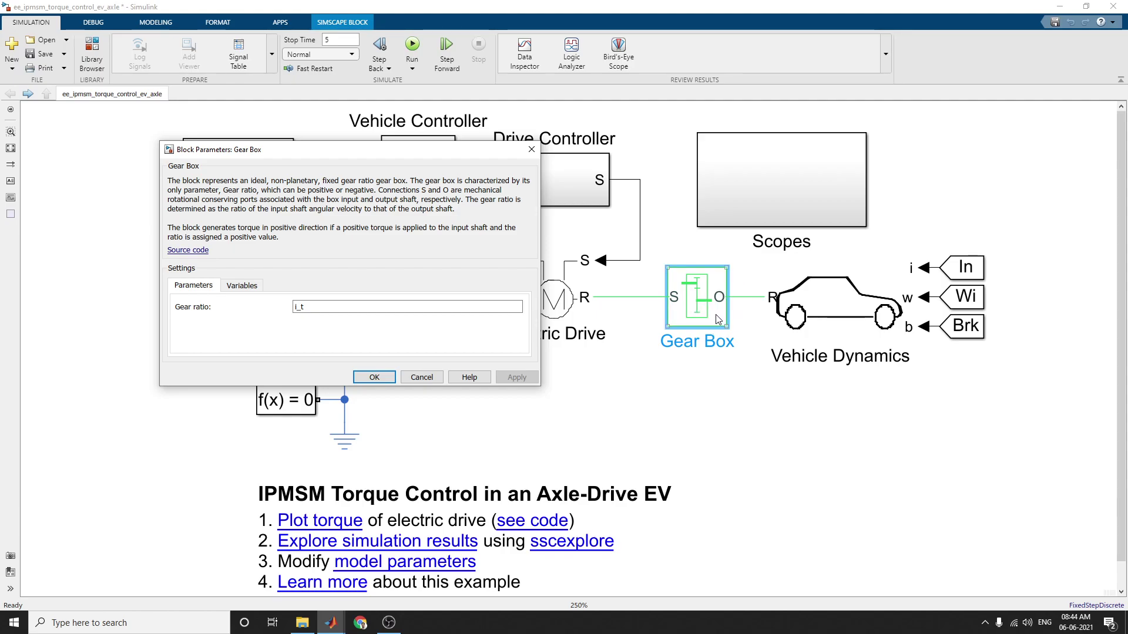
click(531, 149)
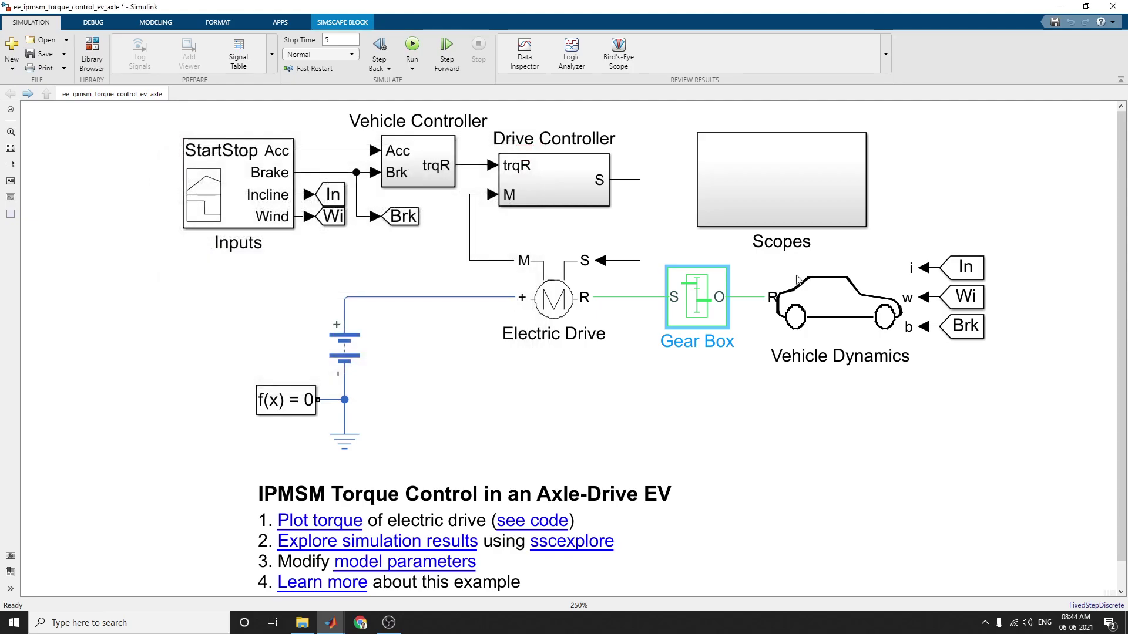
- Open the Vehicle Dynamics subsystem and examine its braking, gravity, drag and vehicle mass blocks
double_click(839, 296)
scroll(805, 324, up, 1)
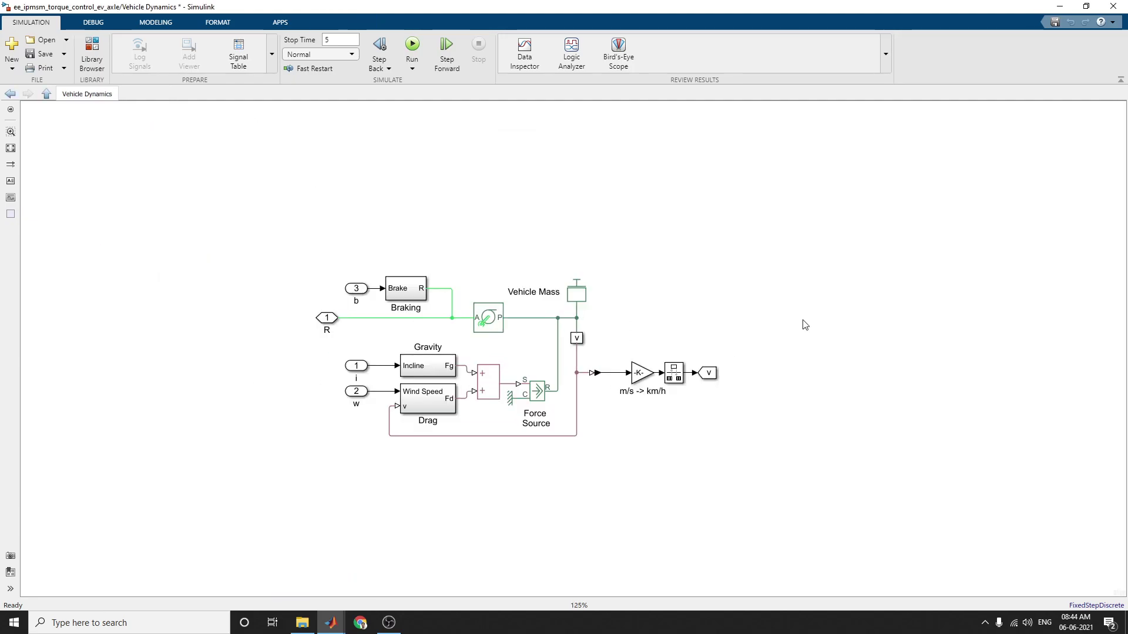
scroll(805, 325, up, 1)
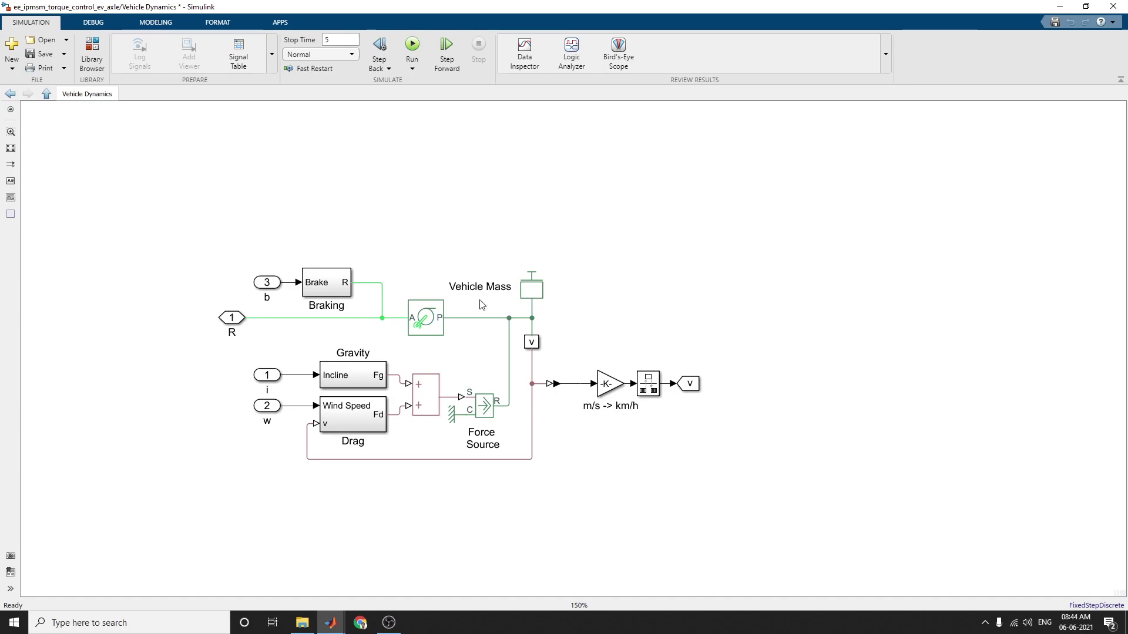
- Inspect the wheel radius and mechanism orientation of the Wheel and Axle block, close it unchanged, and return to the top-level model
double_click(440, 327)
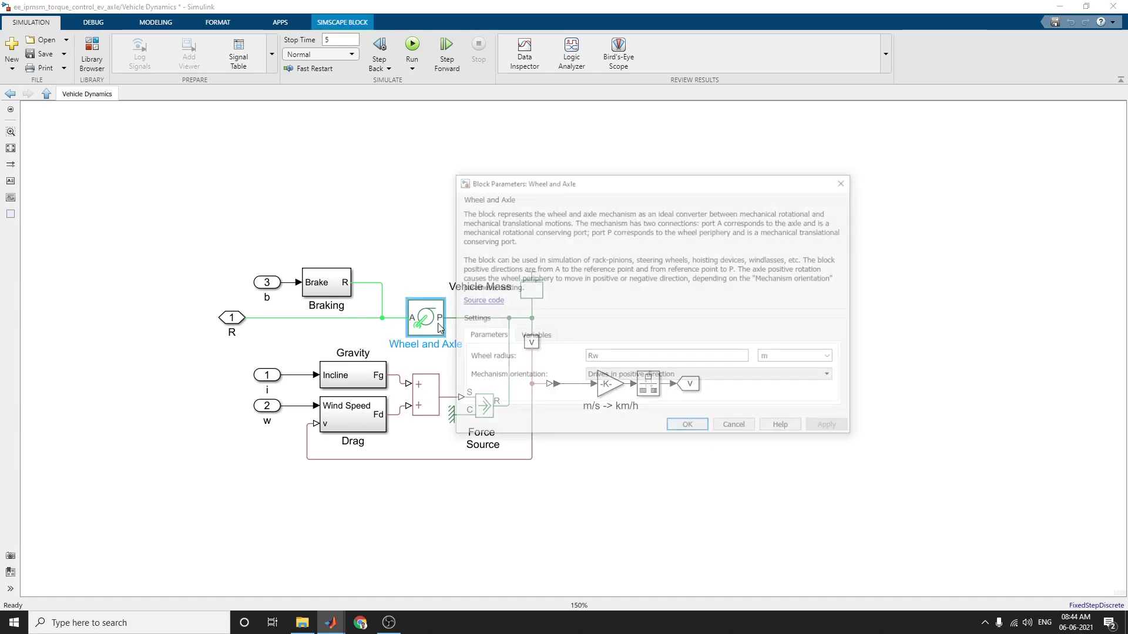
click(736, 429)
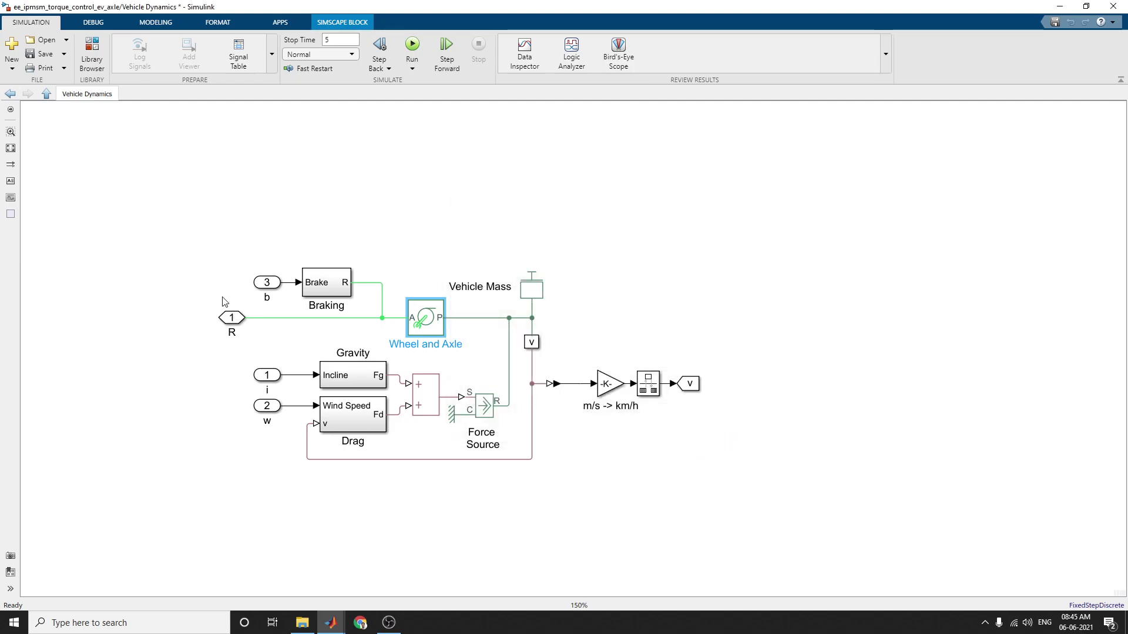
click(11, 94)
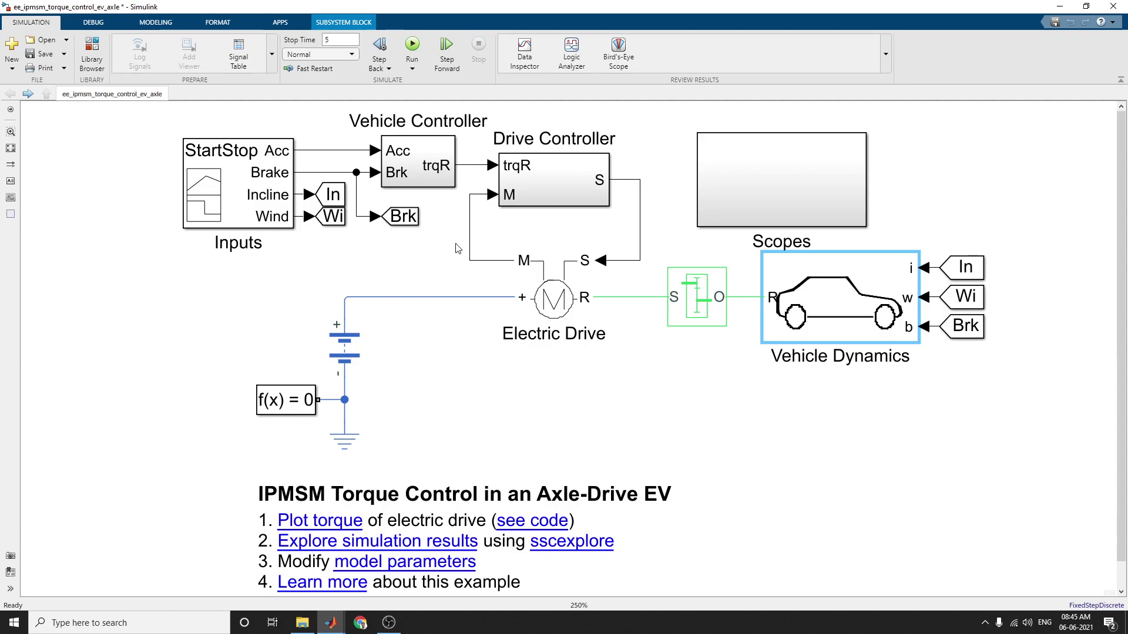
- Open the Scopes subsystem, examine its torque, current, voltage, speed and power signals, and return to the top-level model
double_click(820, 178)
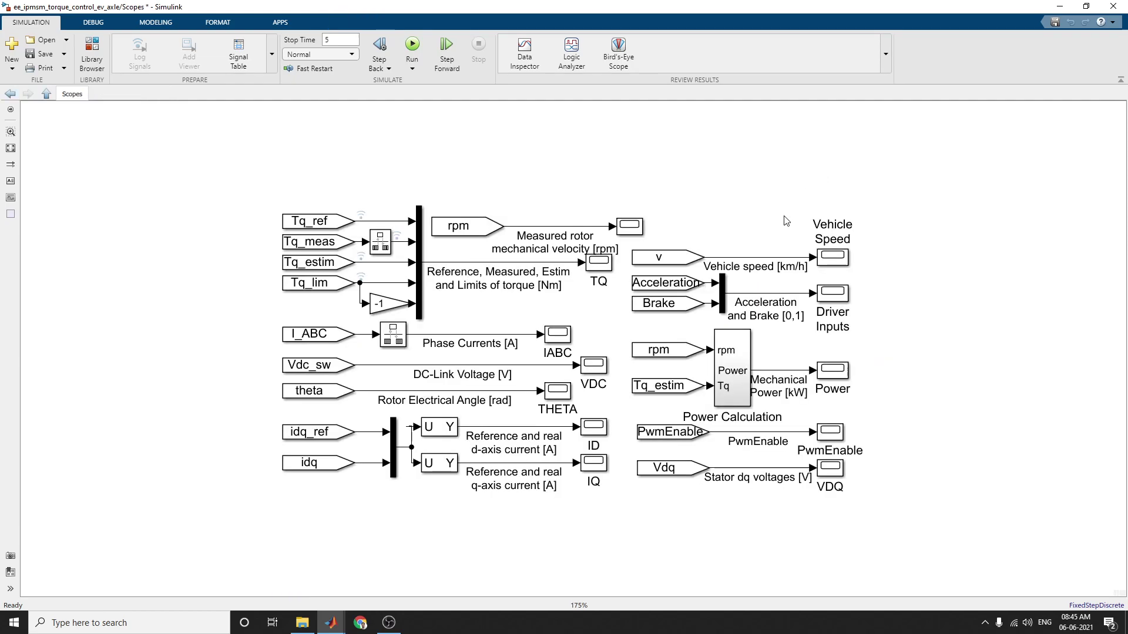
scroll(786, 221, up, 1)
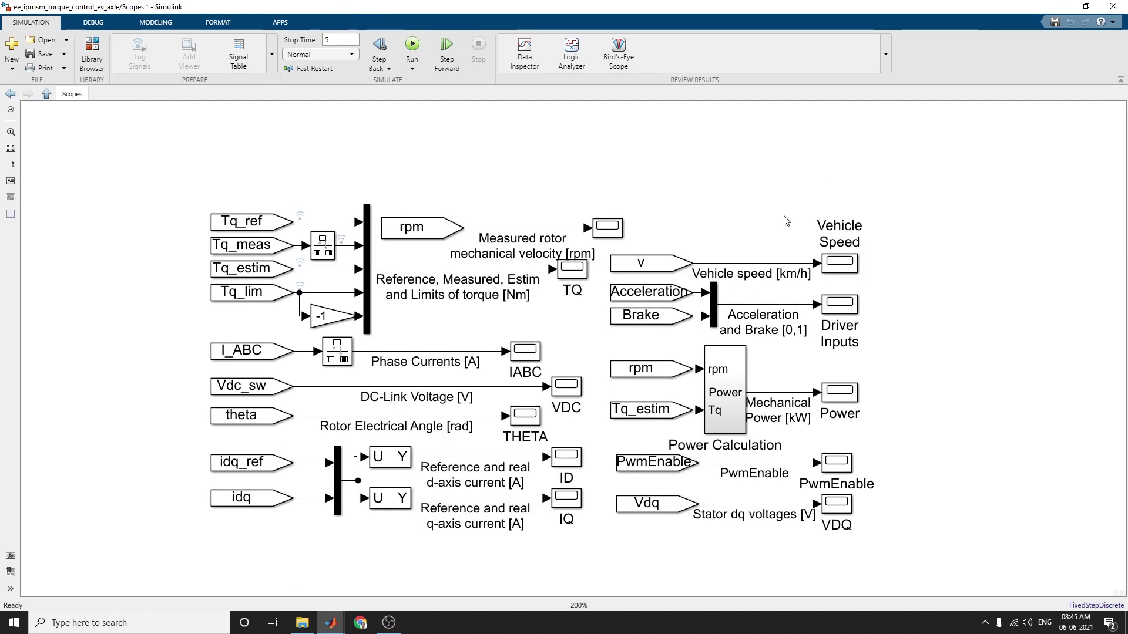
scroll(786, 221, up, 1)
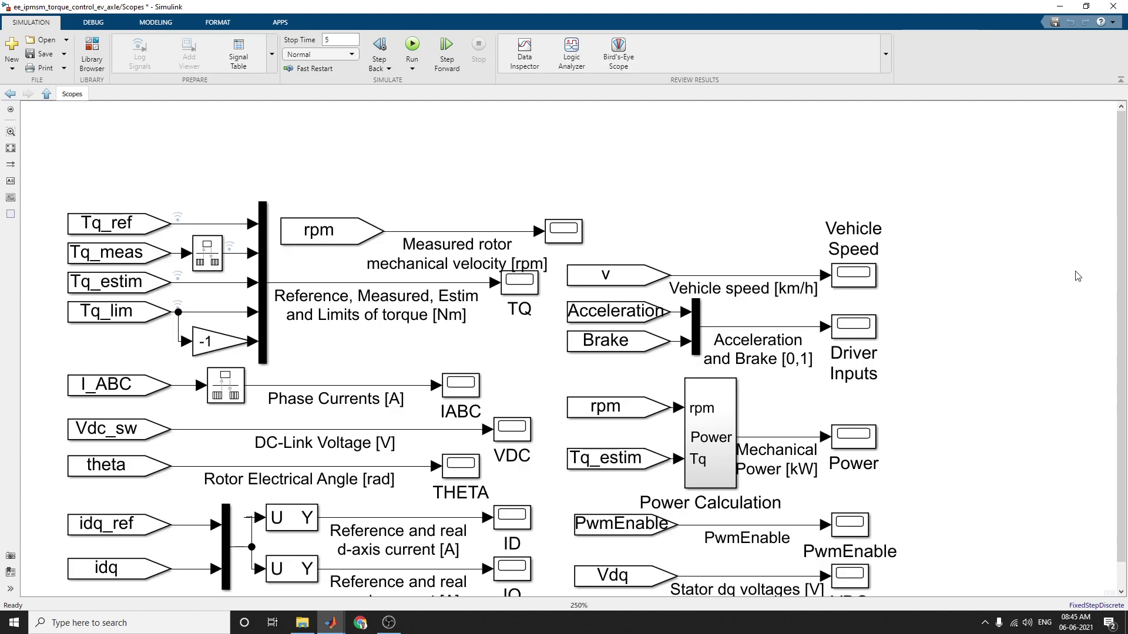
drag(1120, 288, 1119, 318)
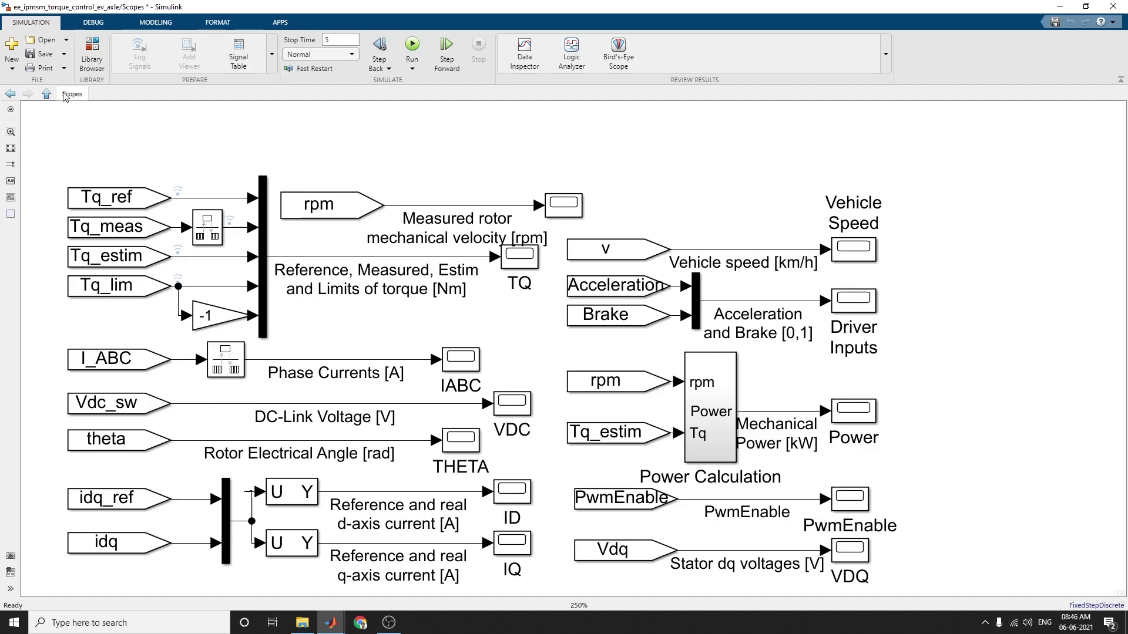
click(11, 94)
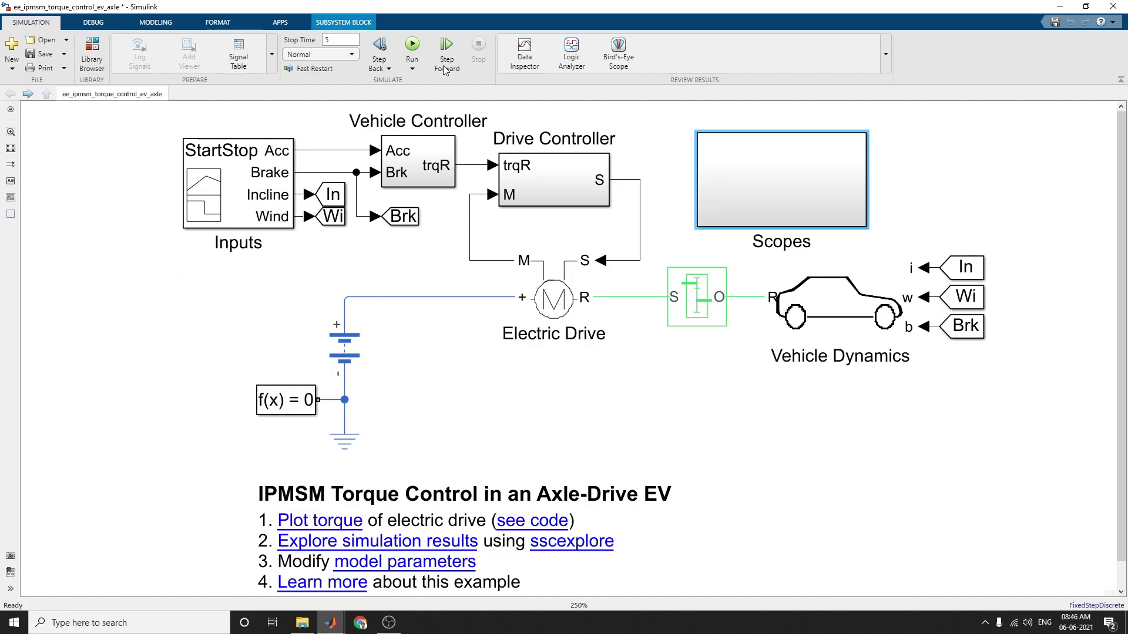
- Try to run the simulation, and switch to MATLAB to change the current folder to the D: drive
click(412, 45)
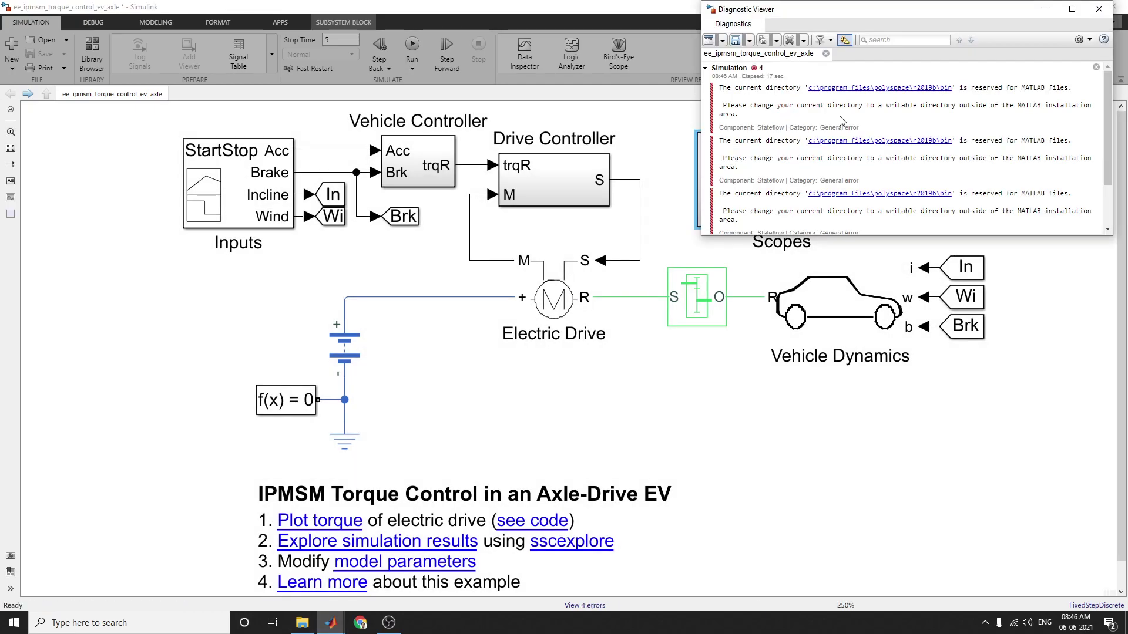
mouse_move(339, 626)
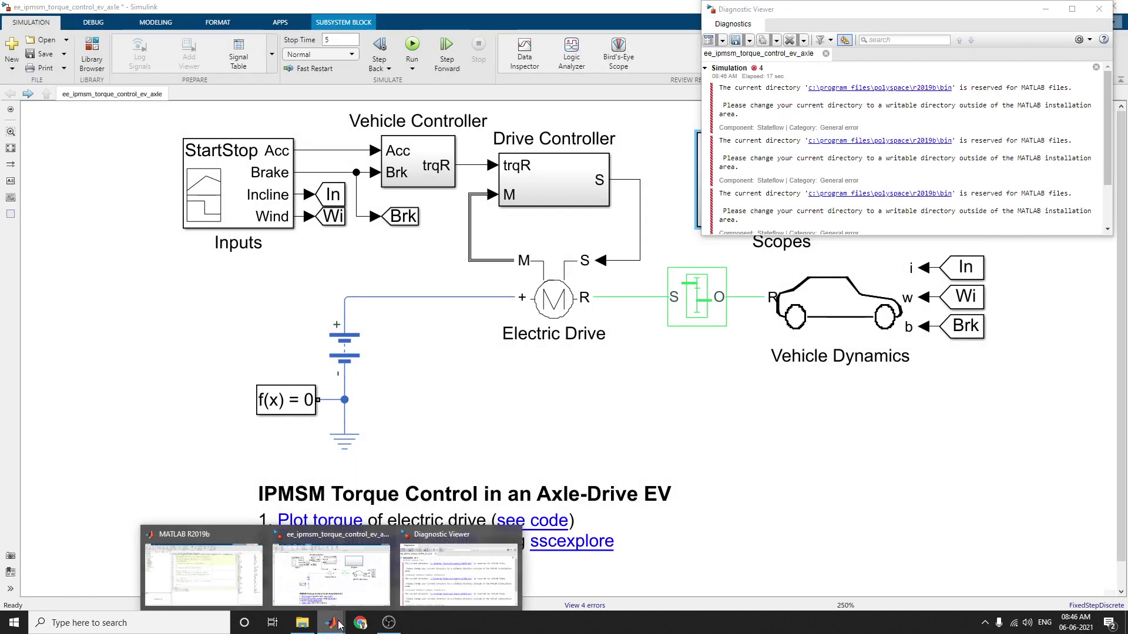
click(213, 572)
click(72, 96)
click(82, 125)
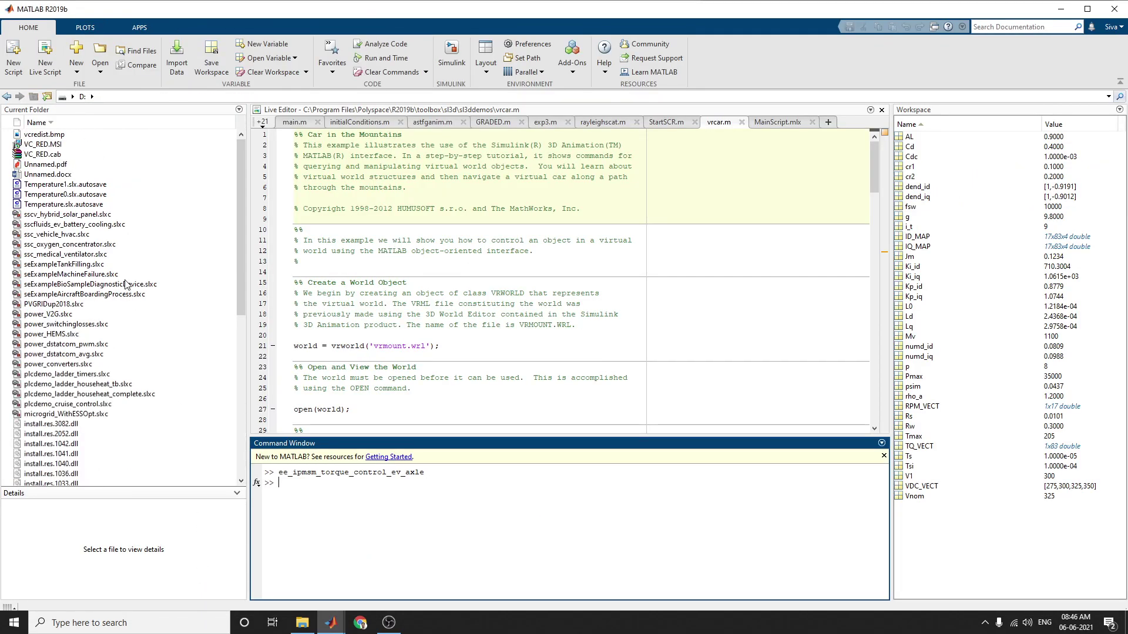
- Switch back to the Simulink model and run the simulation again
mouse_move(331, 624)
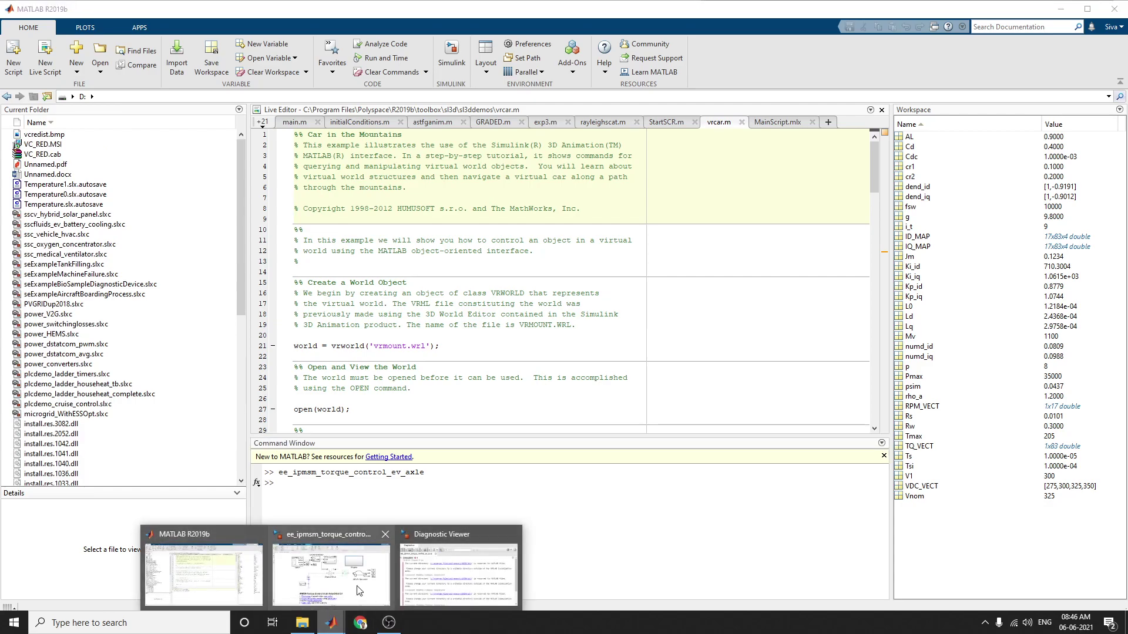
click(397, 572)
click(413, 46)
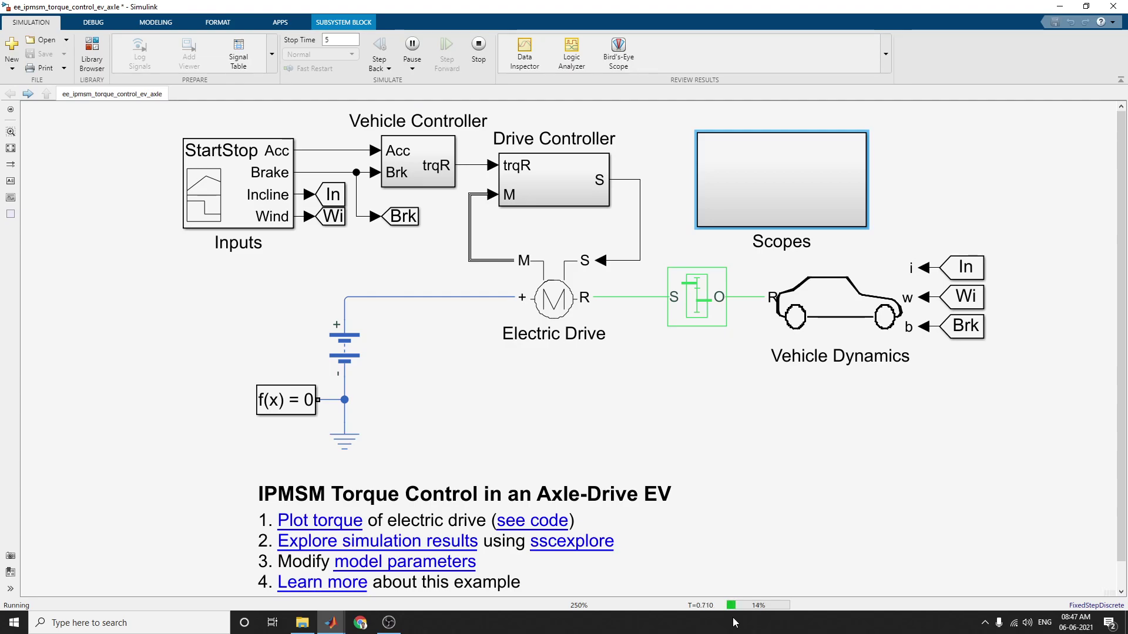
- Open the Scopes subsystem during the run and display the Vehicle Speed, Driver Inputs and Power scopes
double_click(746, 166)
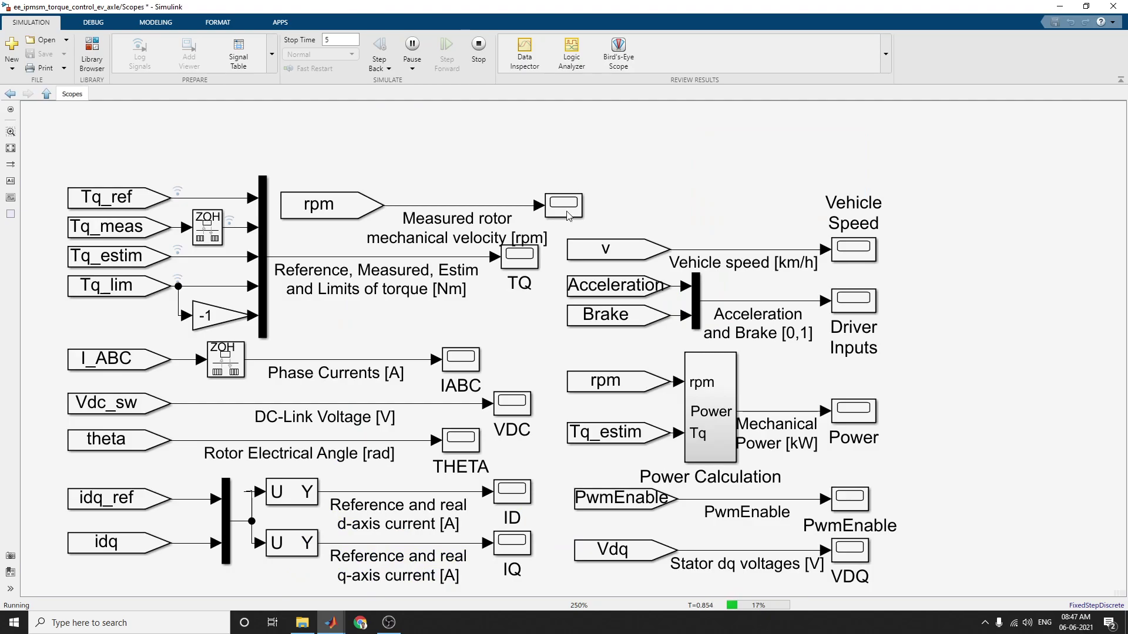
click(849, 258)
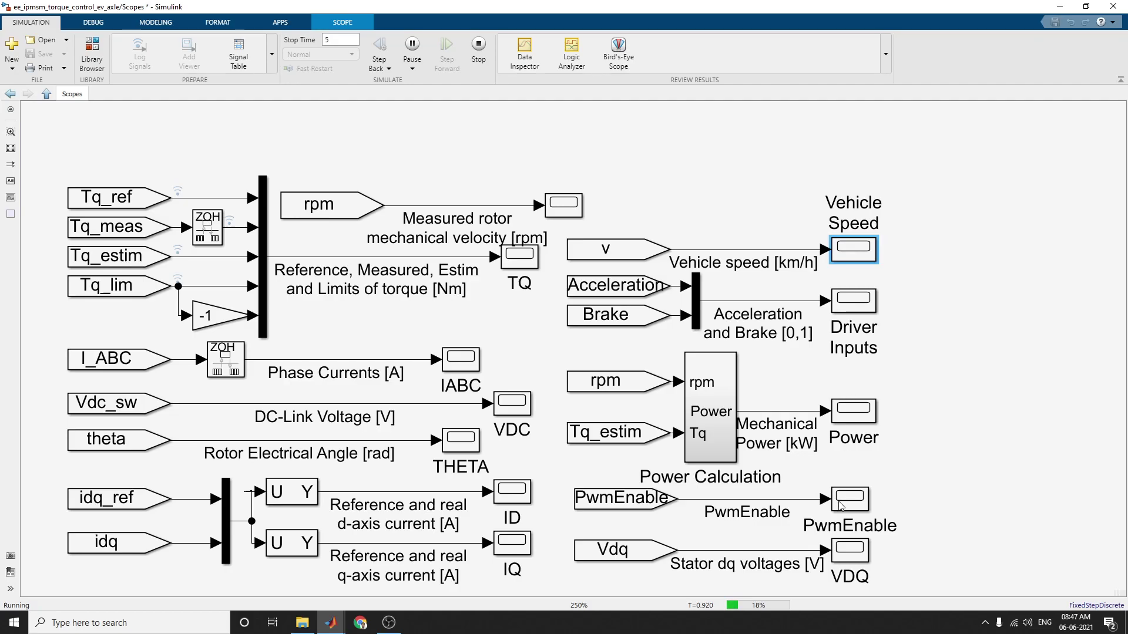
click(854, 411)
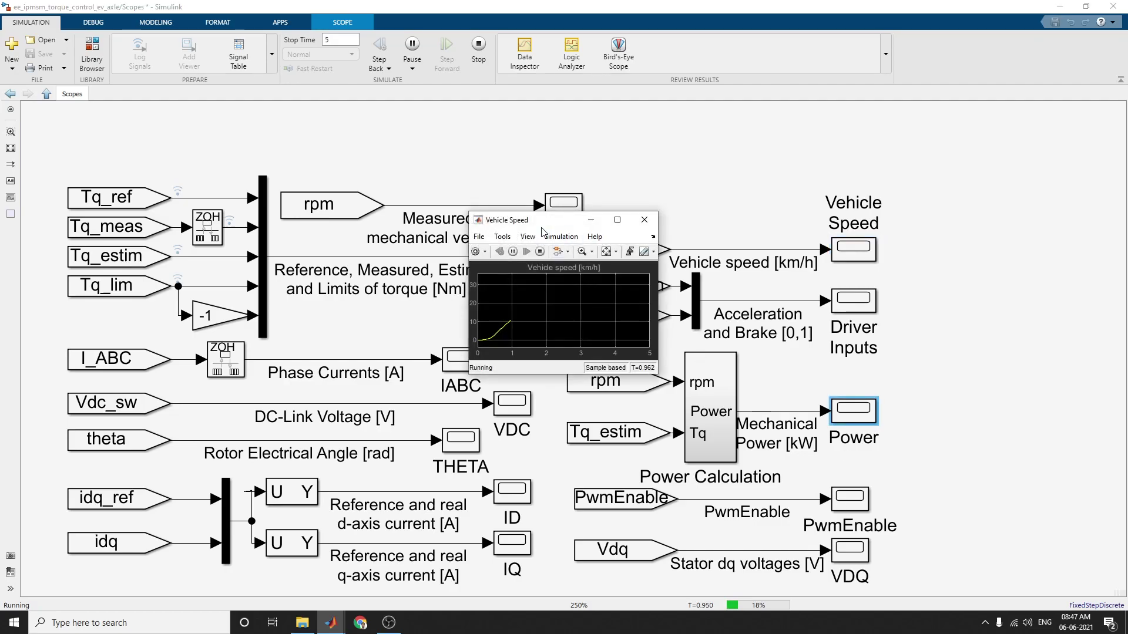
- Arrange and enlarge the Power, Driver Inputs and Vehicle Speed scope windows so their plots can be viewed together
drag(568, 200, 105, 21)
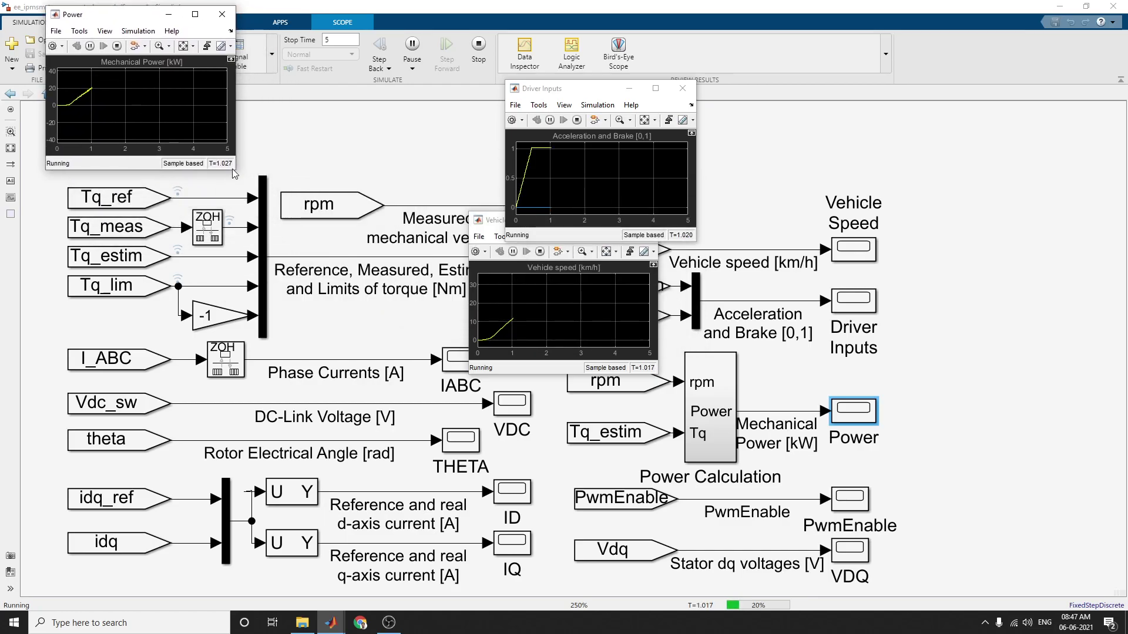
drag(234, 171, 375, 287)
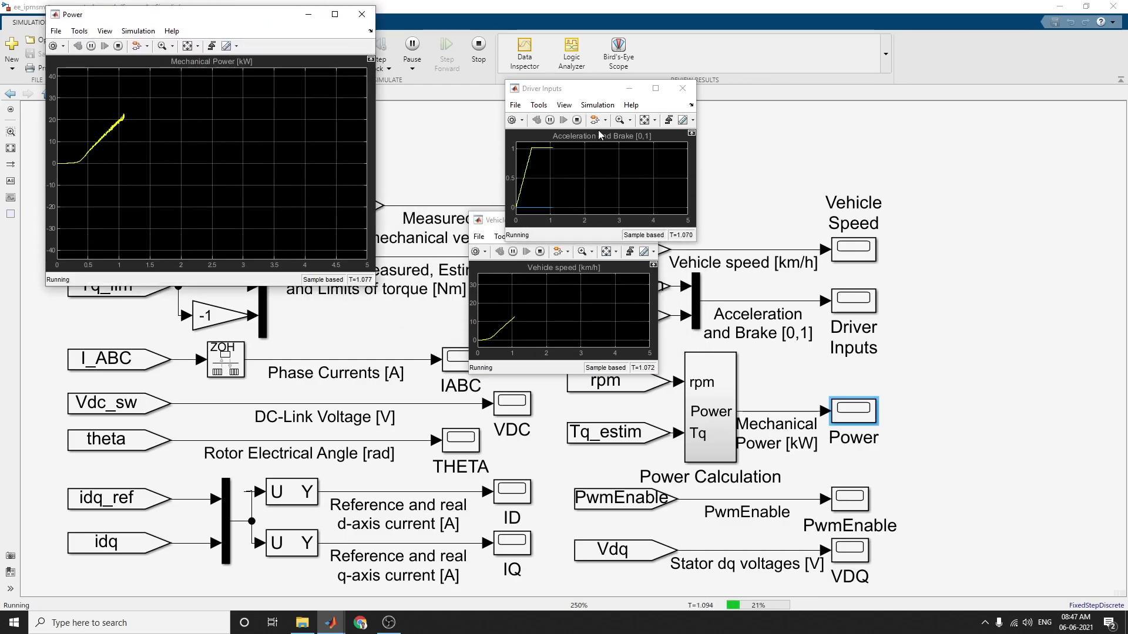
drag(585, 94, 123, 301)
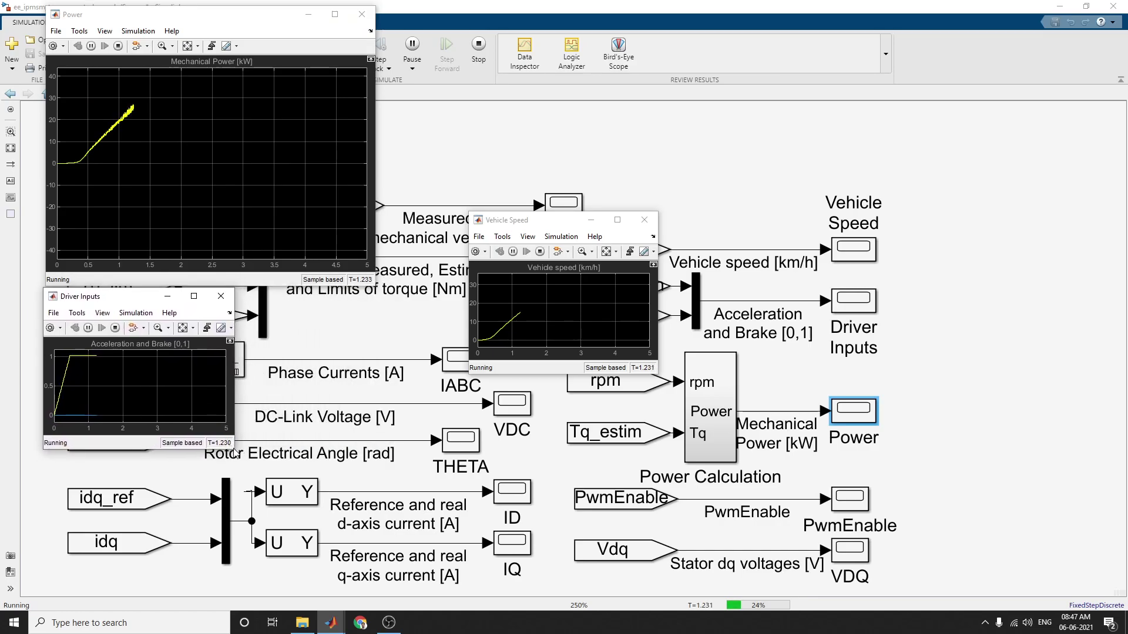
drag(232, 450, 382, 539)
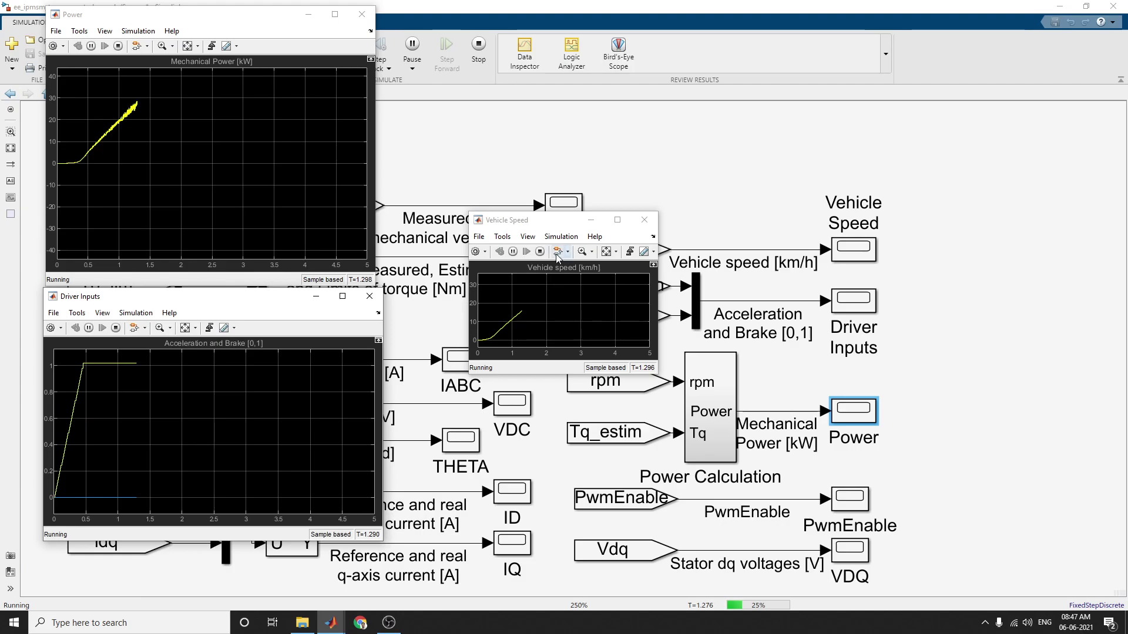
drag(529, 221, 427, 24)
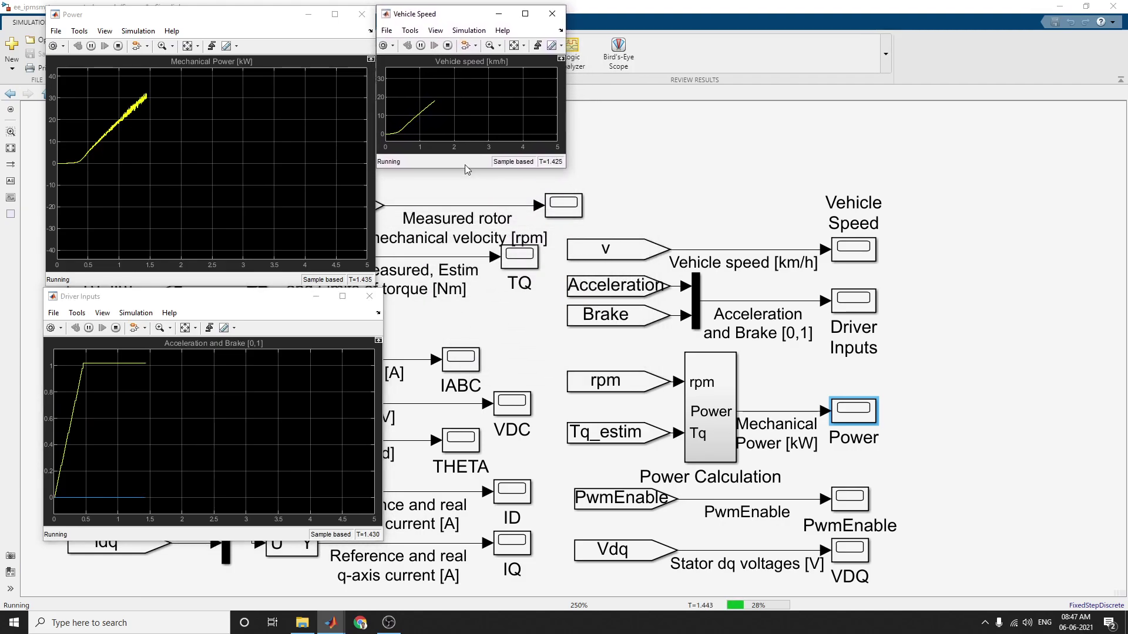
drag(467, 170, 469, 270)
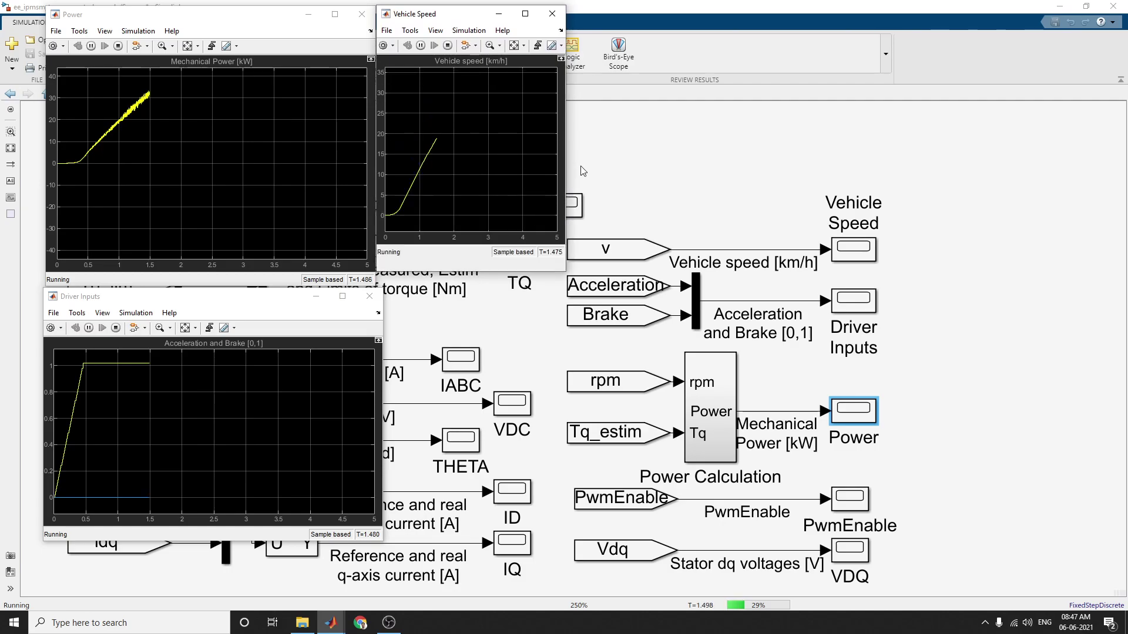
drag(565, 150, 682, 157)
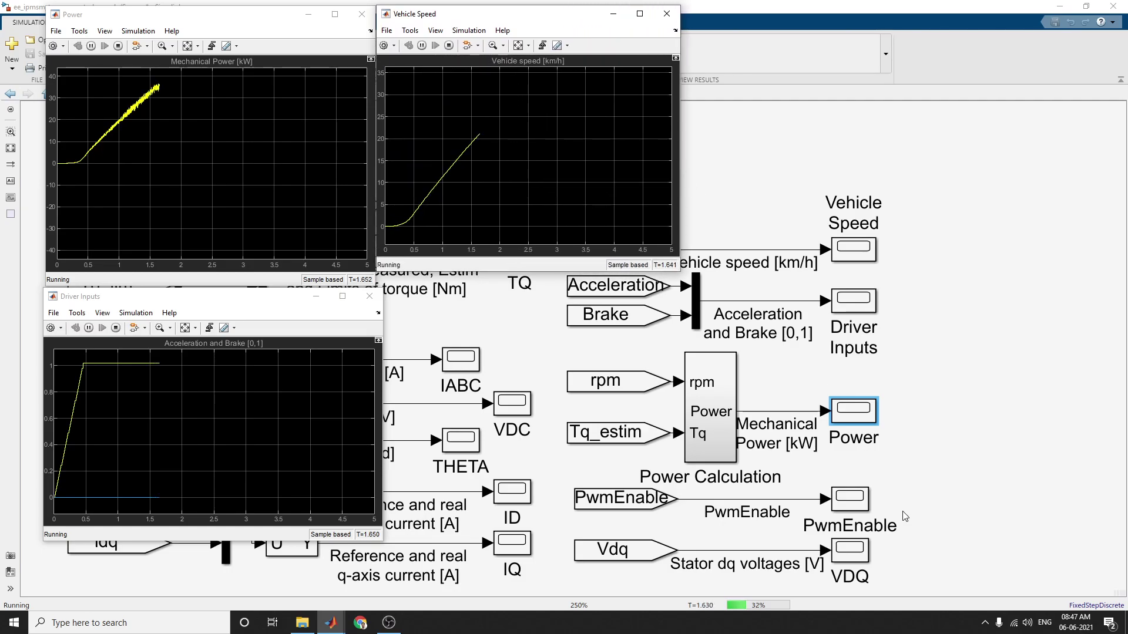
- Open the PwmEnable and VDQ scopes and move their windows clear of the block diagram
click(856, 502)
double_click(857, 503)
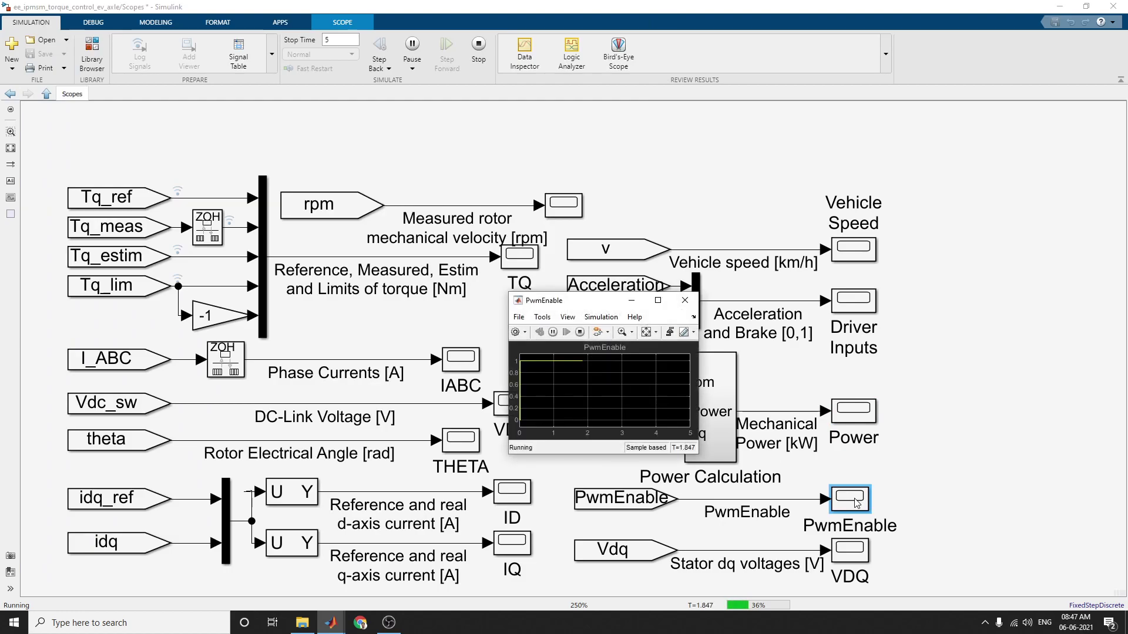
drag(579, 303, 948, 24)
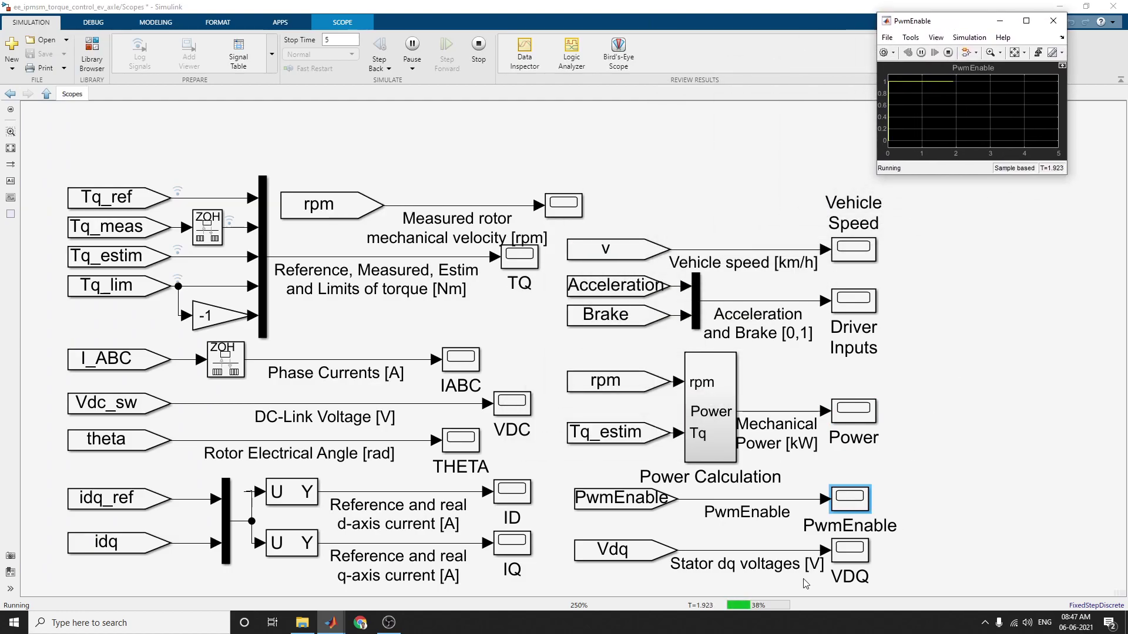
click(855, 562)
click(856, 562)
double_click(855, 562)
drag(400, 306, 1030, 286)
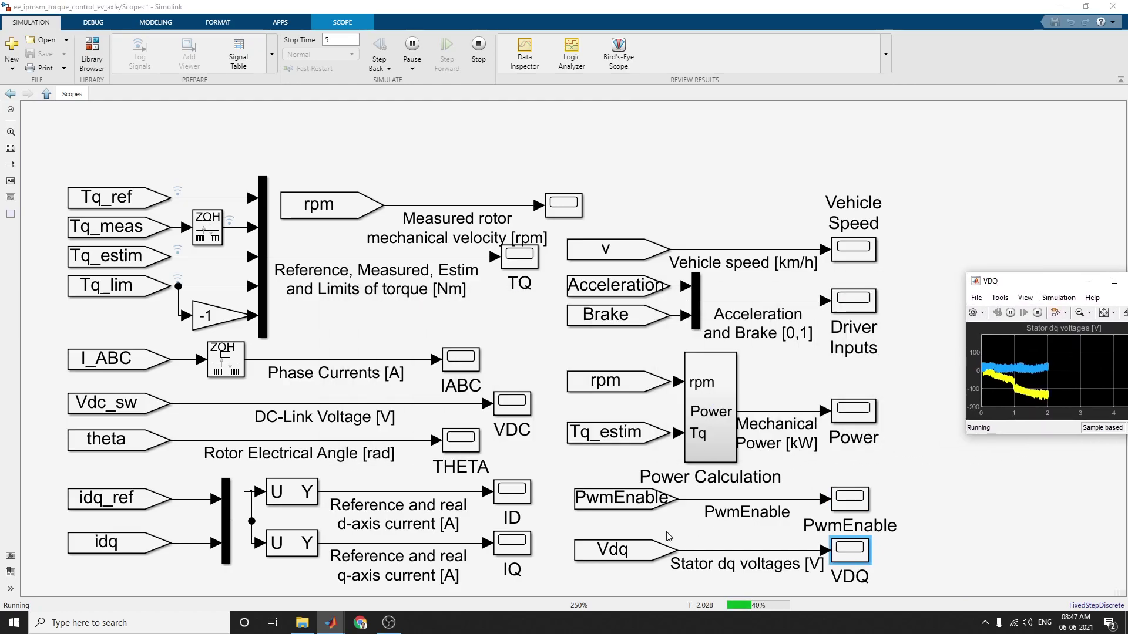
- Open the IABC phase currents scope, move and widen its window, and open the VDC DC-link voltage scope
click(467, 367)
double_click(467, 367)
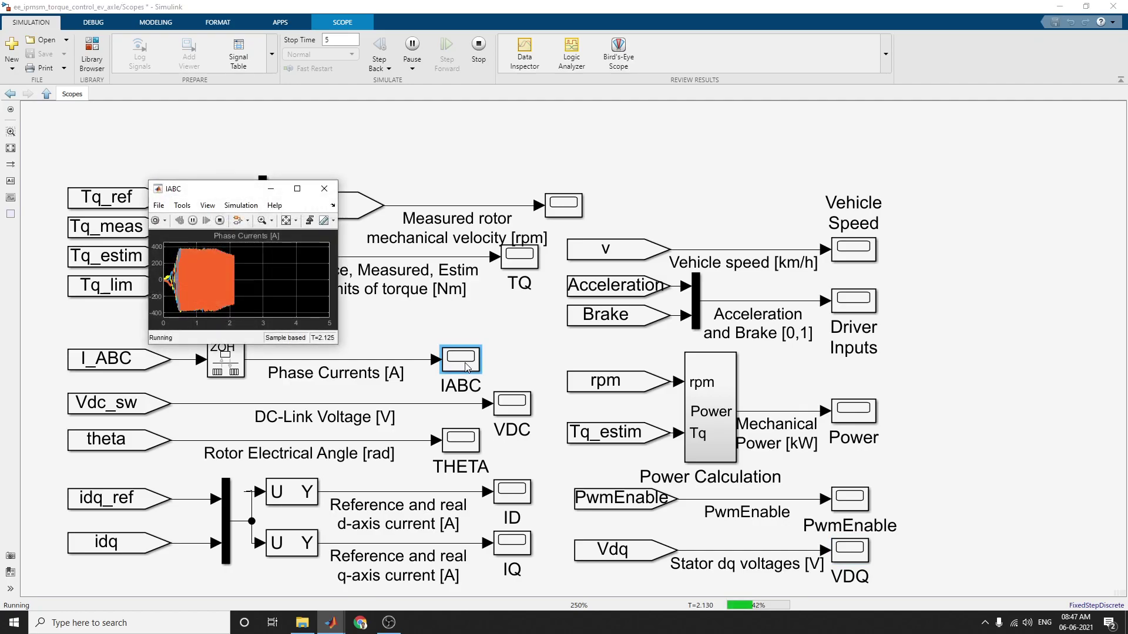
drag(239, 194, 453, 64)
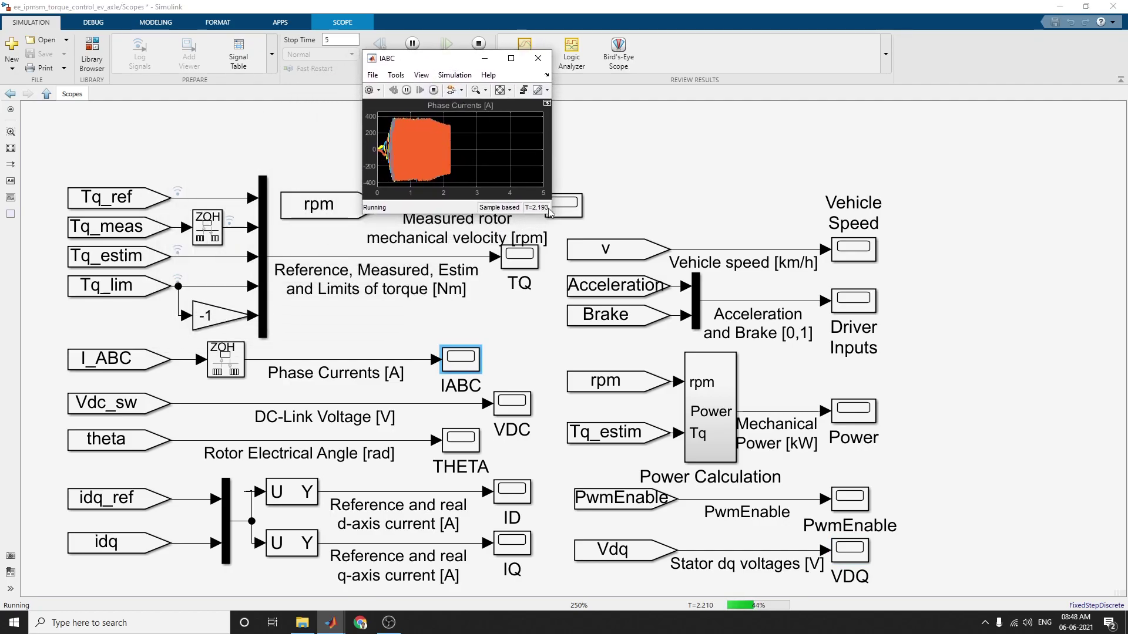
drag(552, 214, 818, 259)
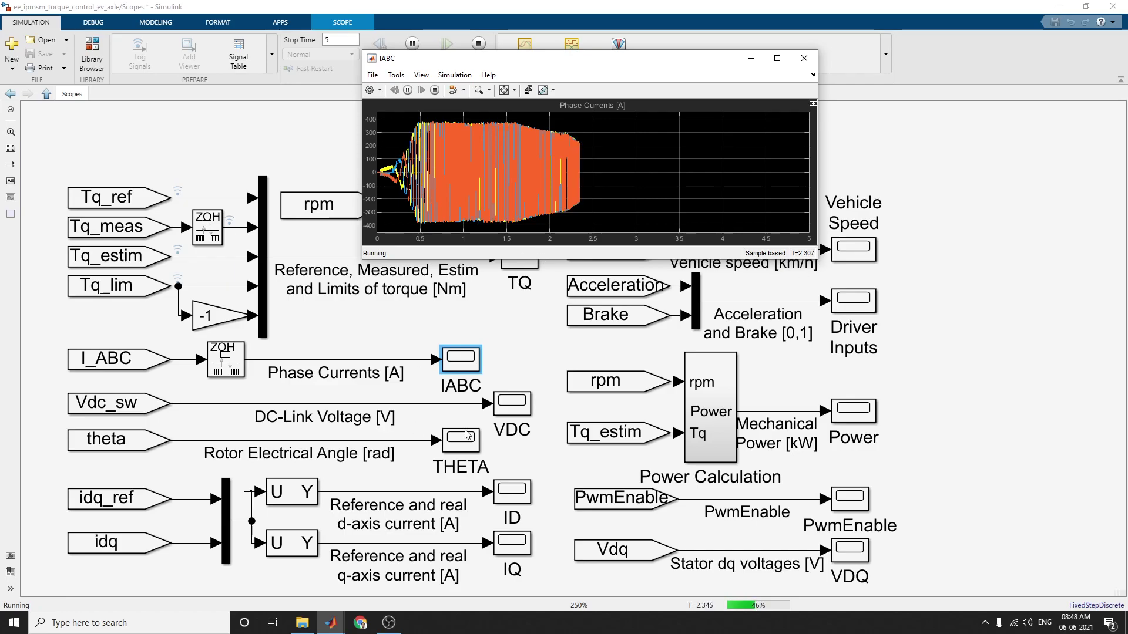
click(520, 413)
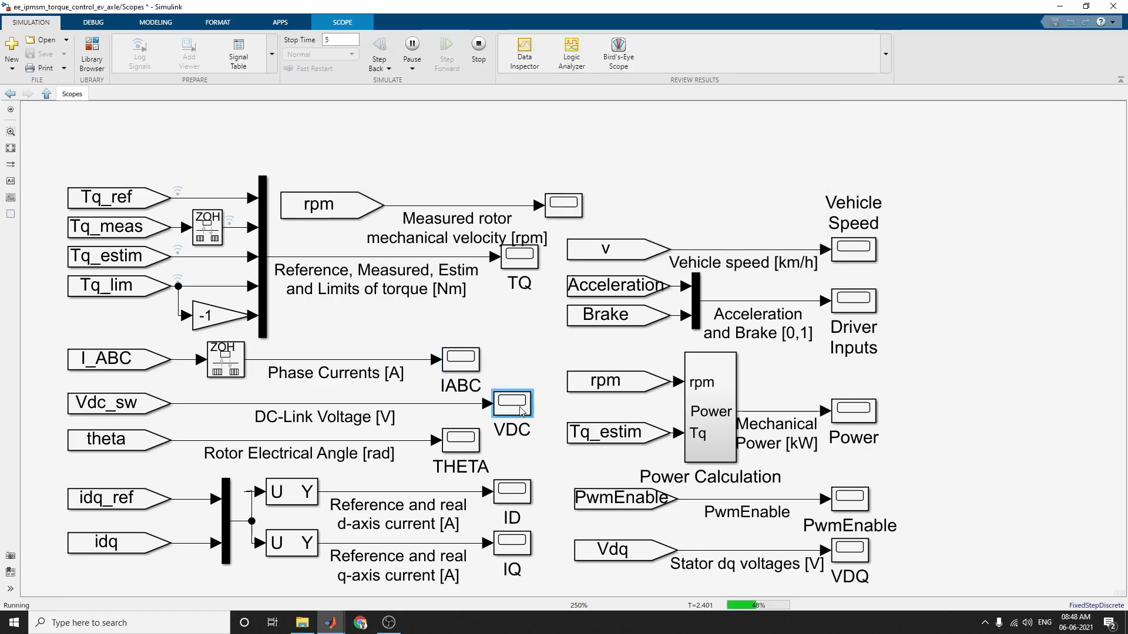
double_click(520, 413)
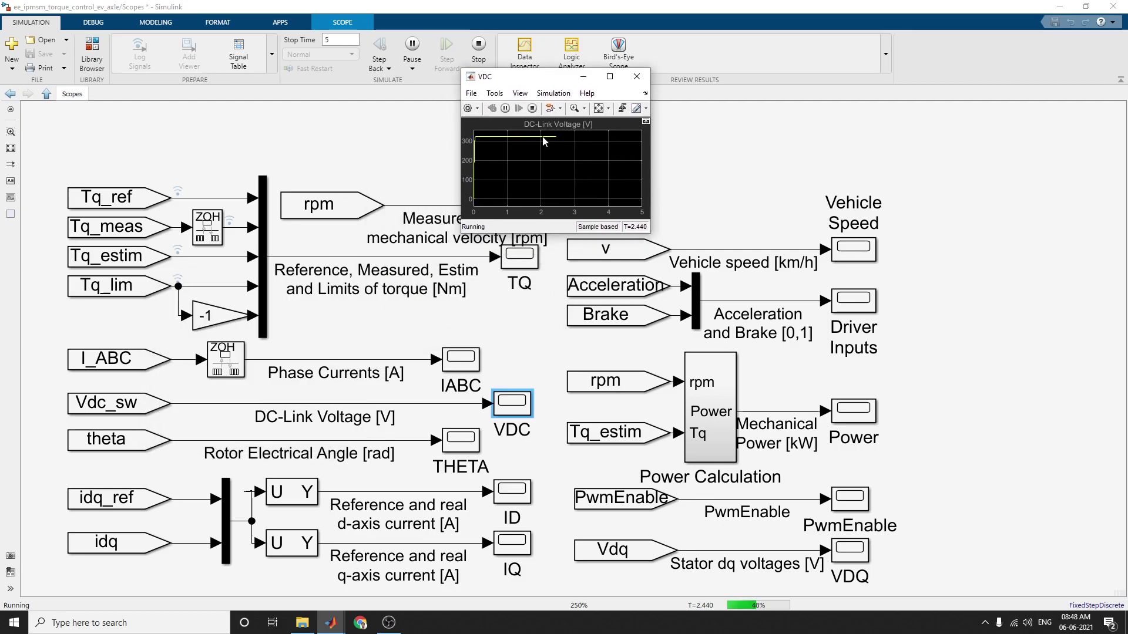
- Open the THETA scope, examine the rotor electrical angle at full window size, and minimize it
click(467, 436)
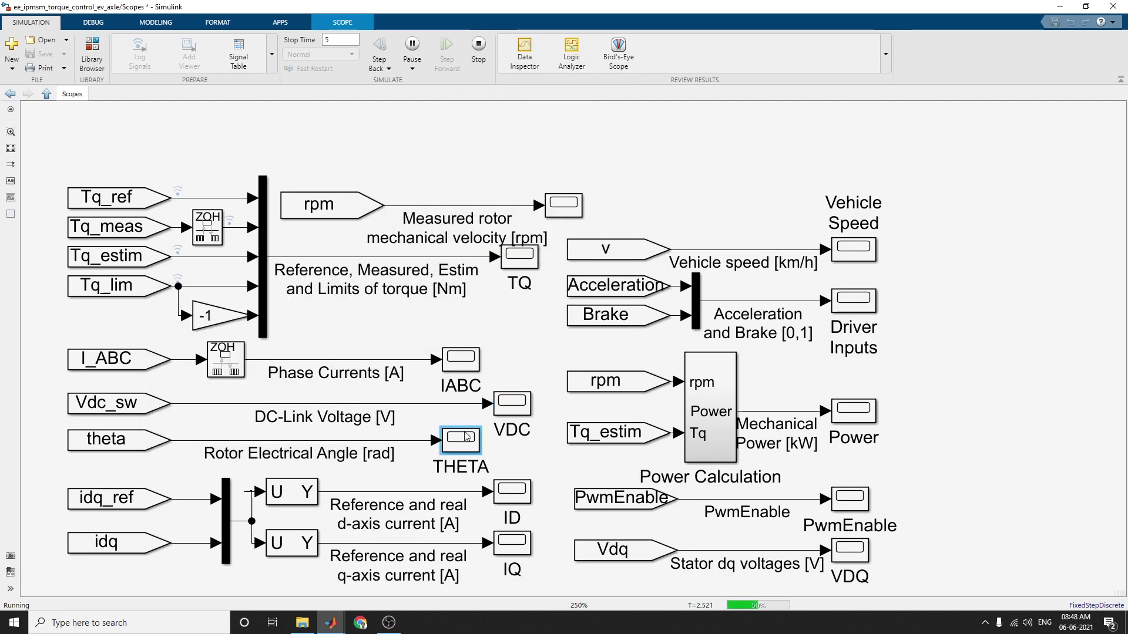
double_click(467, 436)
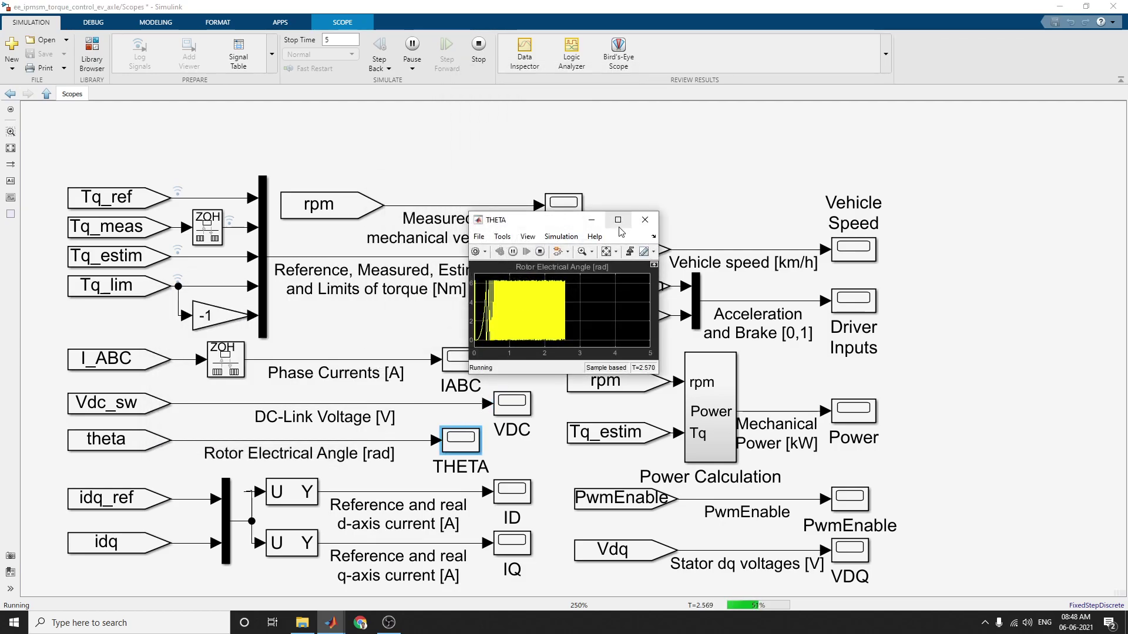
click(618, 219)
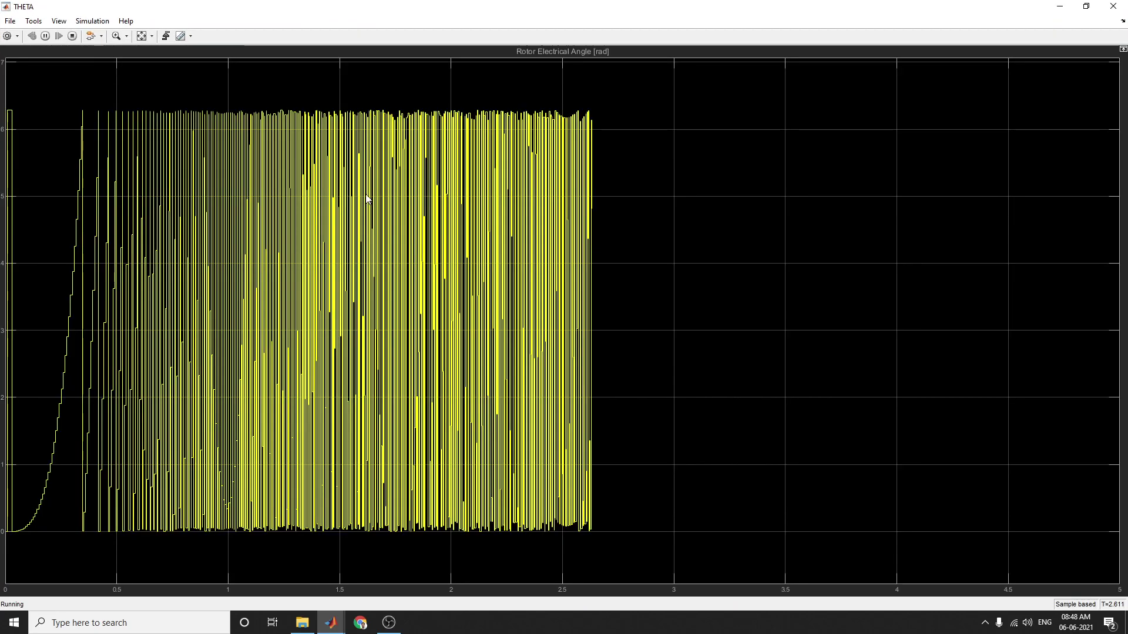
click(1060, 7)
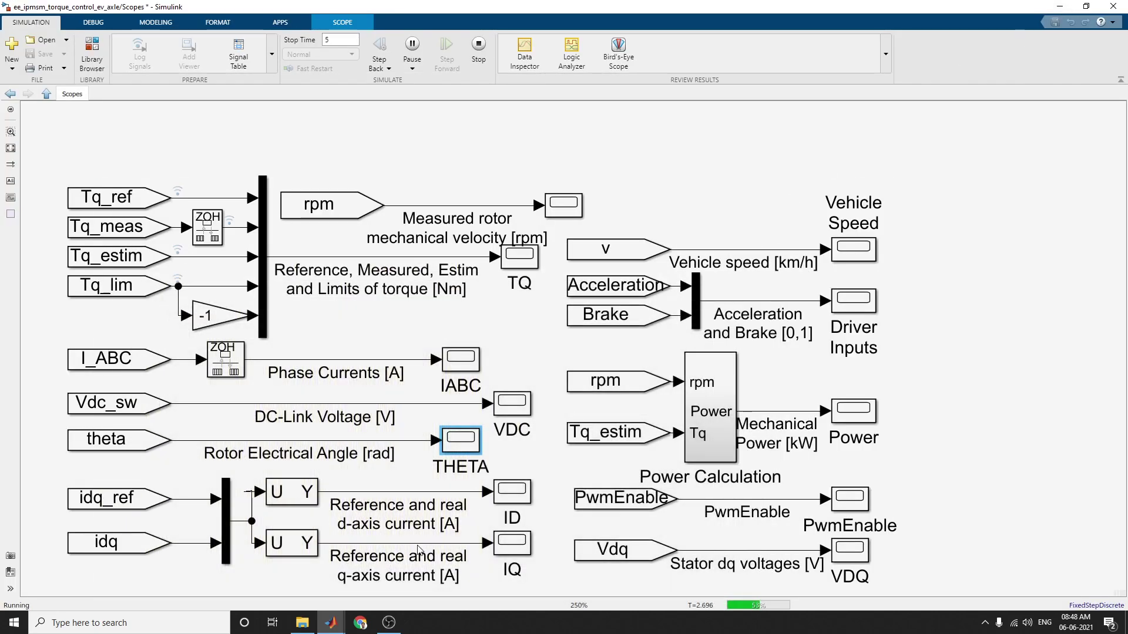
- Open the RPM scope, examine the measured rotor mechanical velocity at full window size, and restore the window to its smaller size
double_click(577, 207)
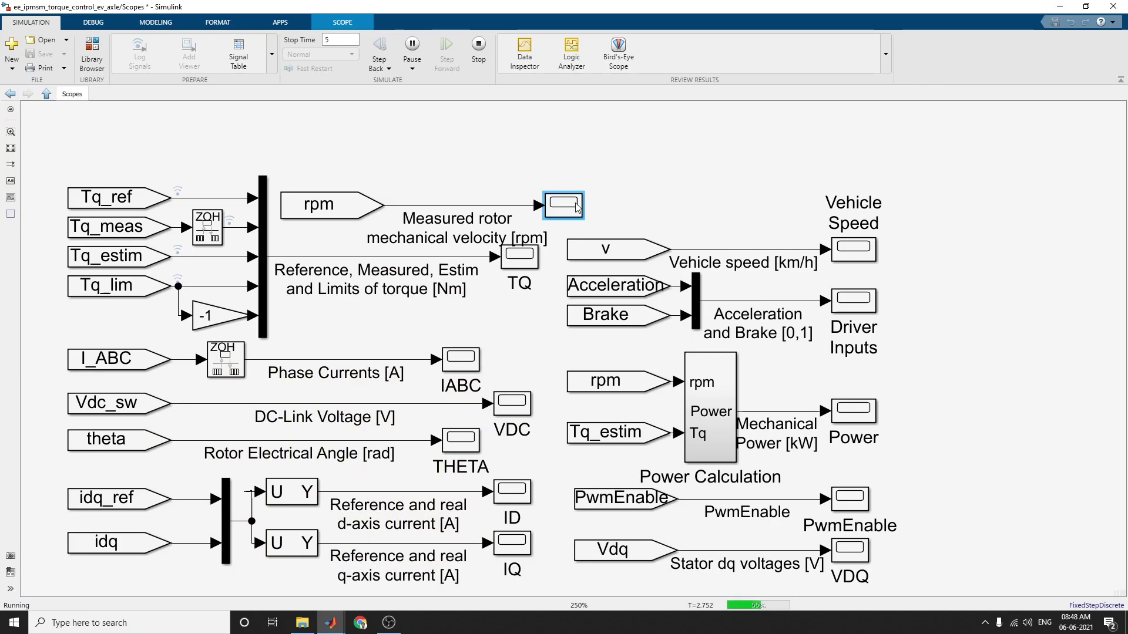
click(619, 223)
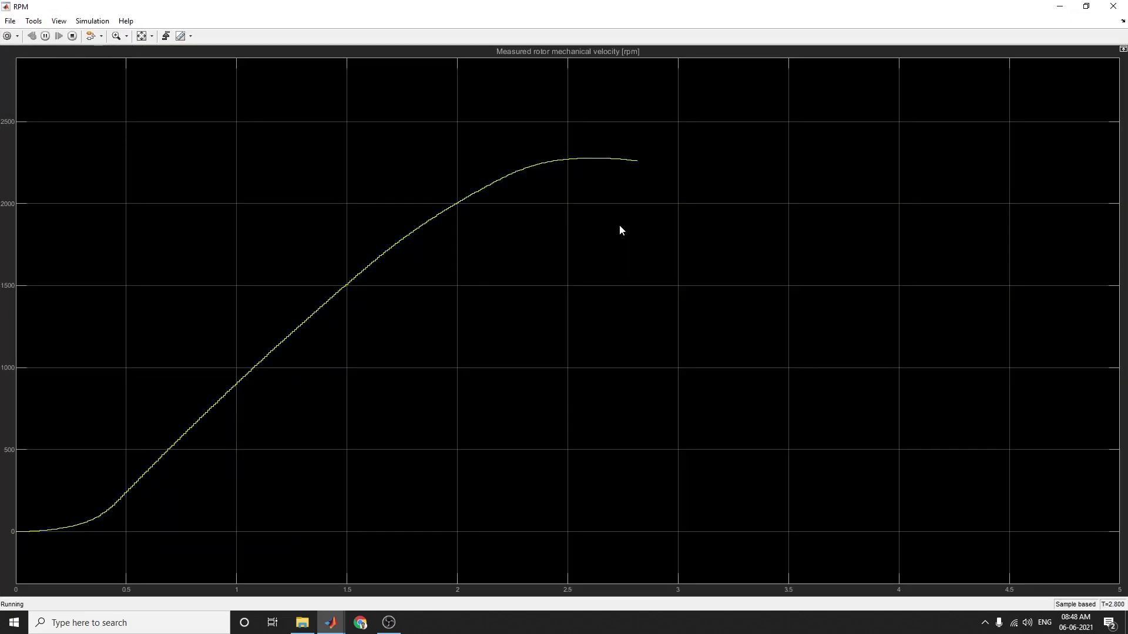
click(1086, 6)
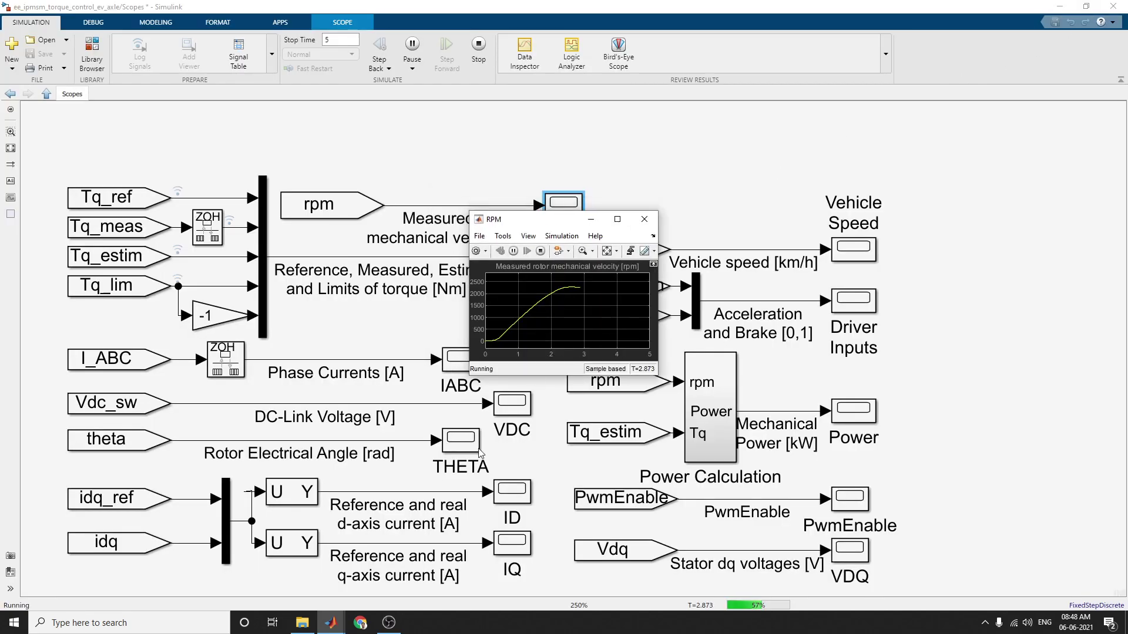
- Bring the Vehicle Speed scope forward, place the RPM scope beside it, and increase the RPM window's height for comparison
click(331, 623)
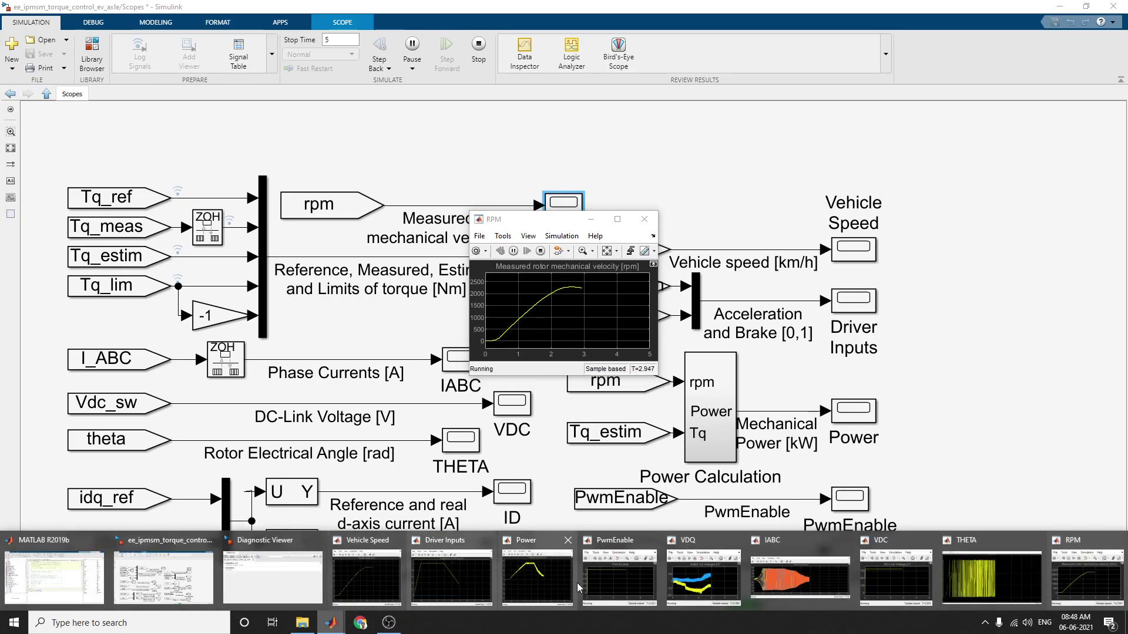
click(393, 579)
drag(502, 9, 134, 8)
drag(577, 225, 420, 26)
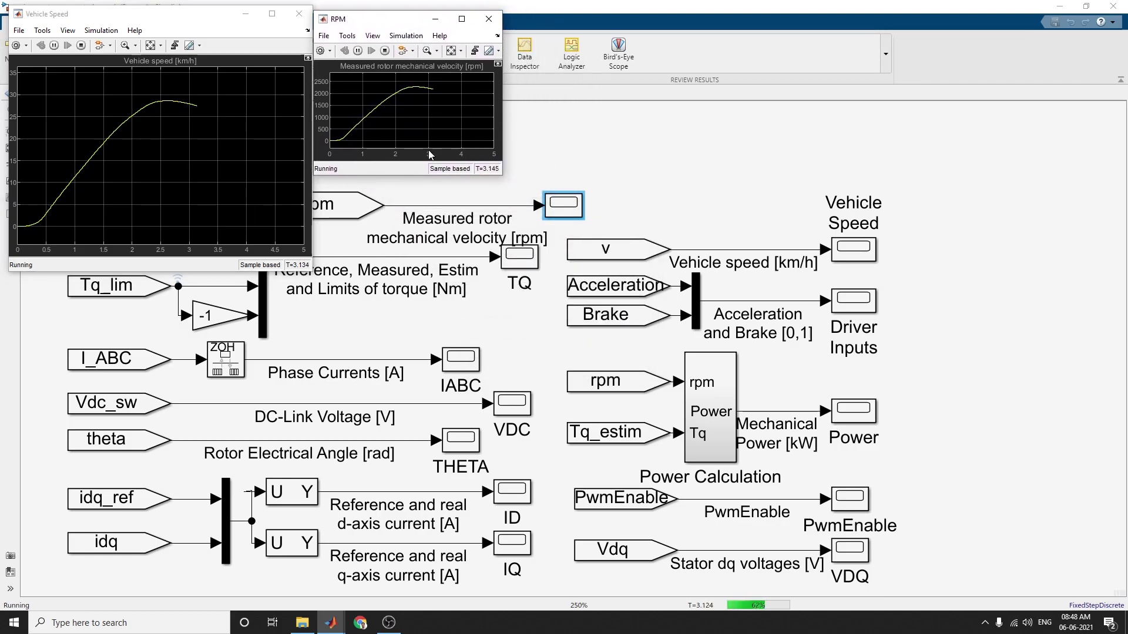
drag(421, 175, 421, 259)
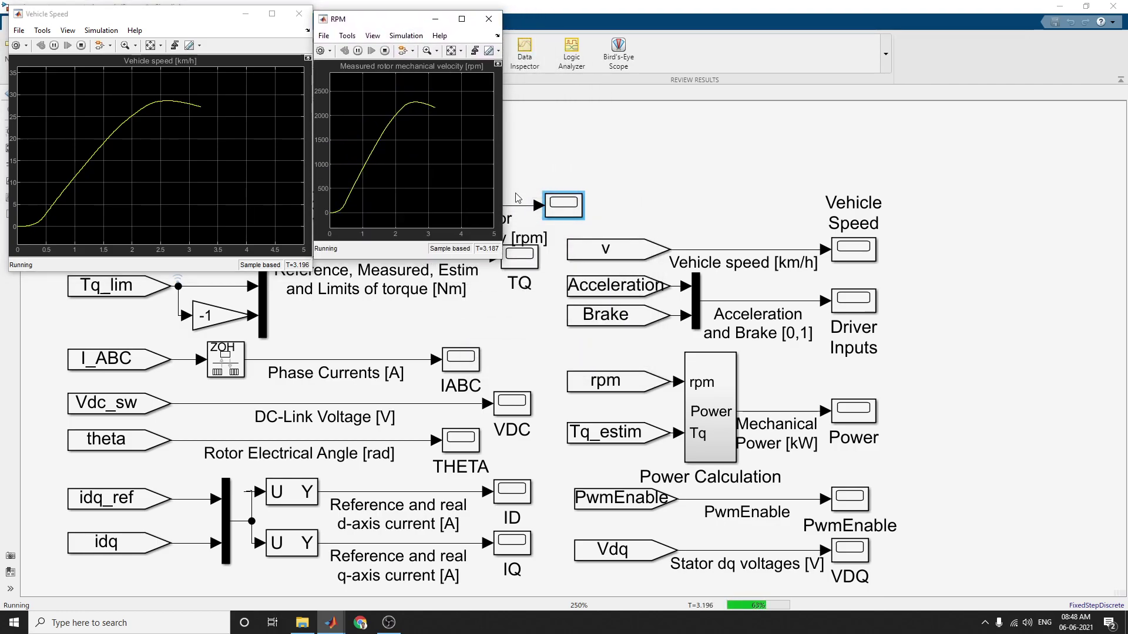
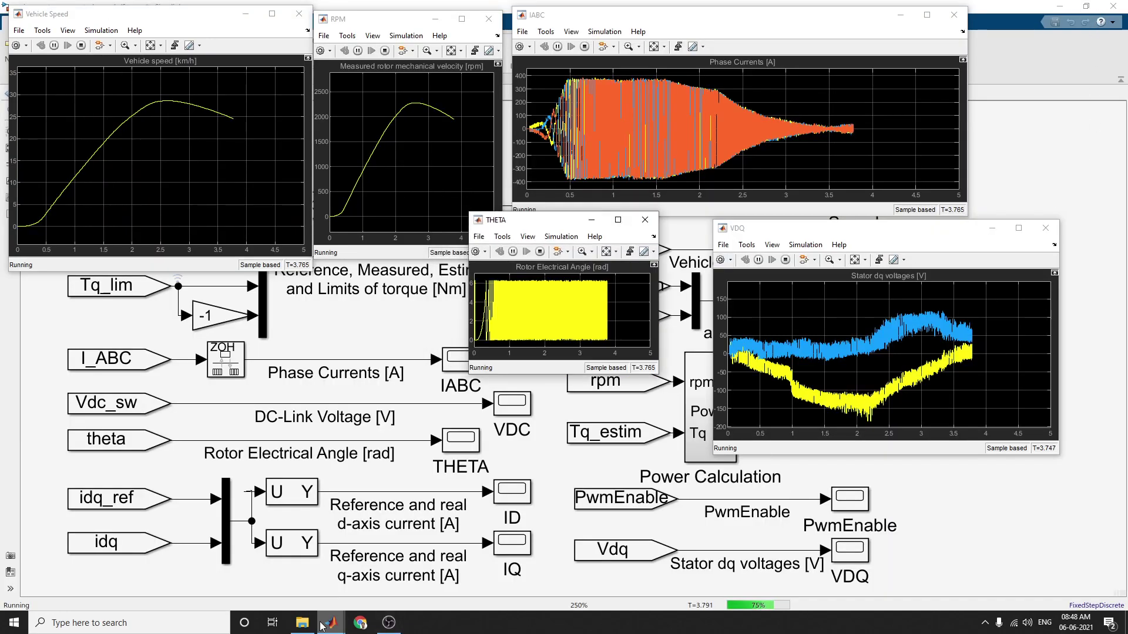
- Look through the open scope windows, previewing Power and PwmEnable, and bring the RPM scope to the front
mouse_move(331, 623)
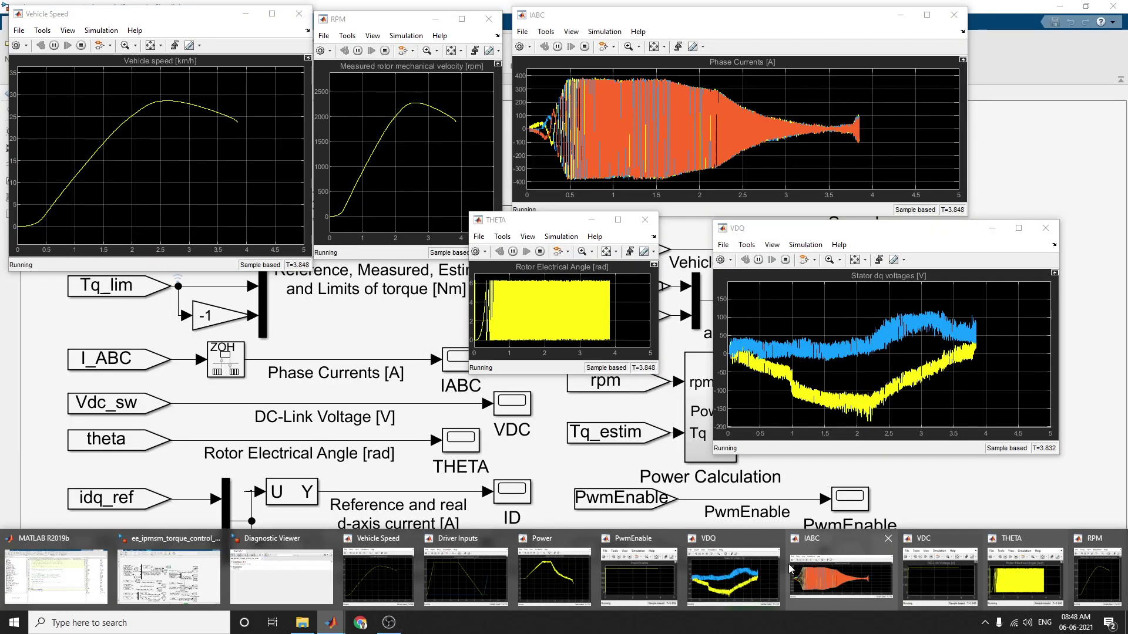
mouse_move(569, 580)
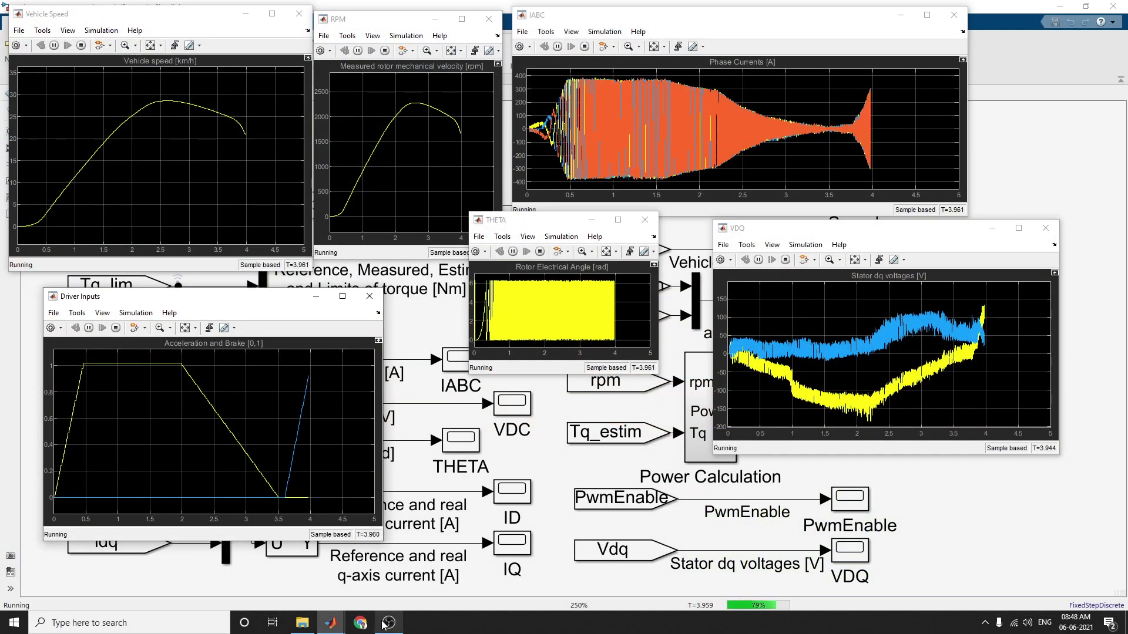
mouse_move(384, 624)
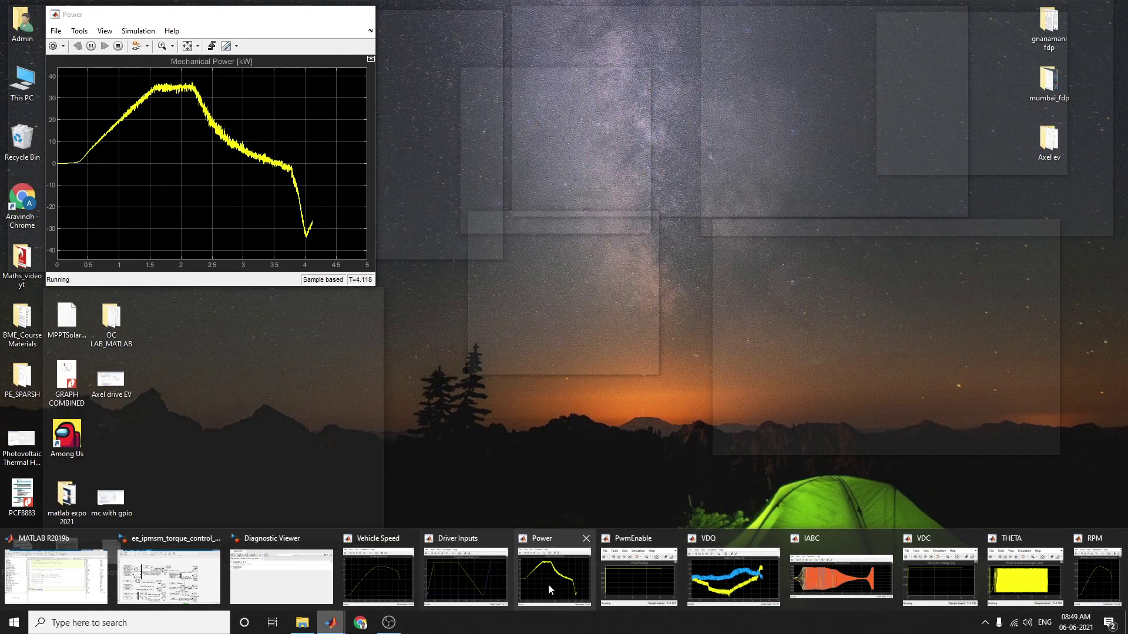
mouse_move(643, 586)
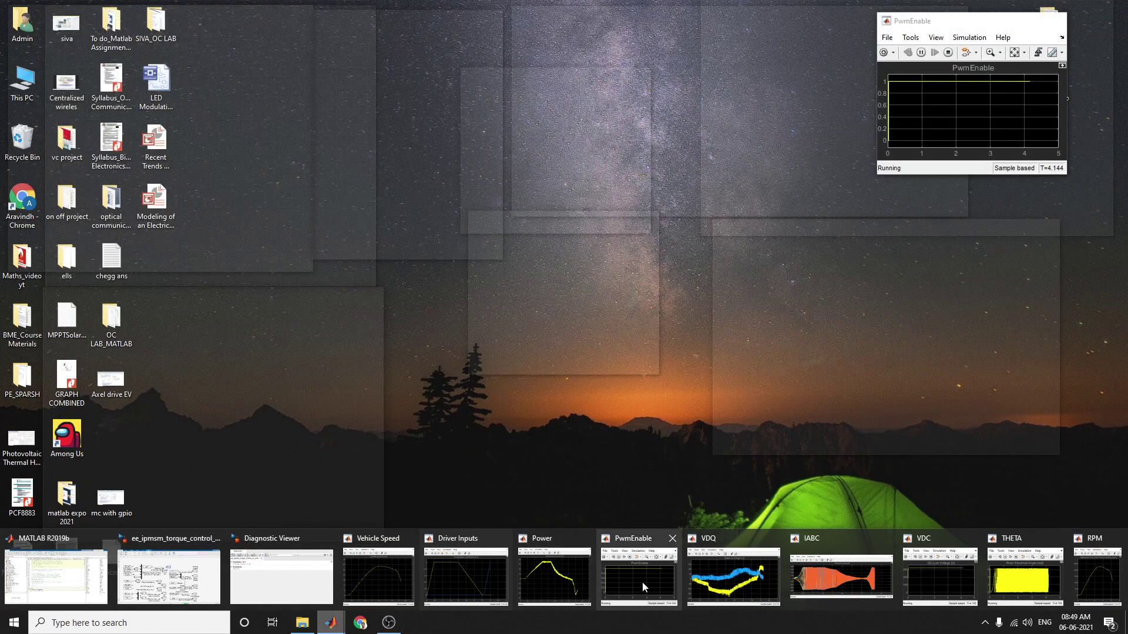
click(1097, 576)
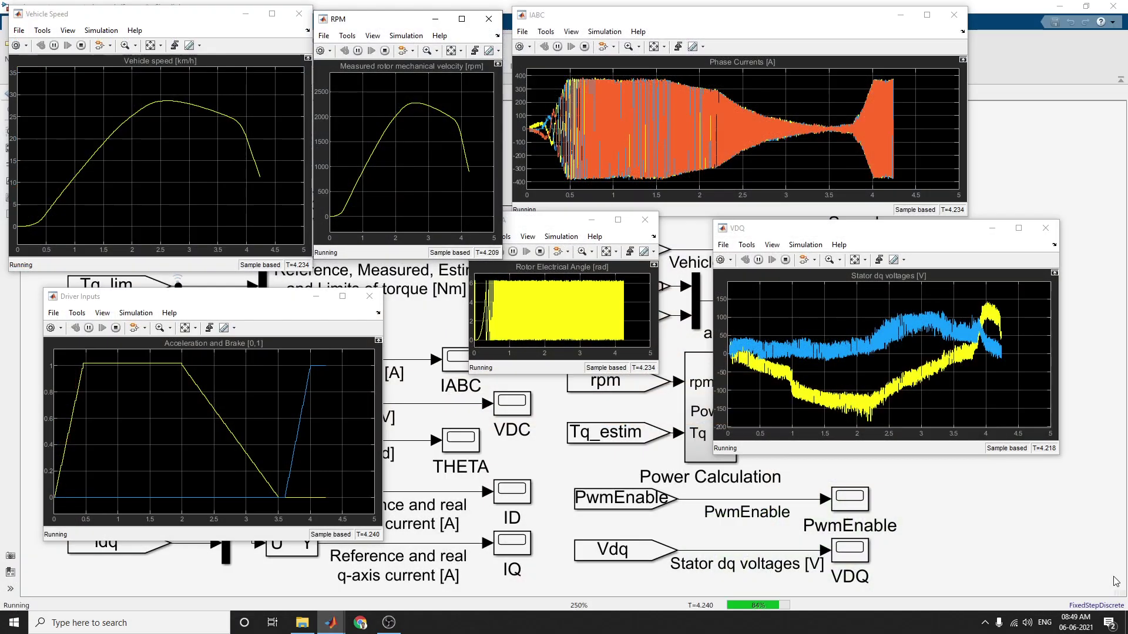
- Move the RPM scope below, place and heighten the THETA scope beside Vehicle Speed, and shift the IABC scope away from it
drag(409, 23, 570, 398)
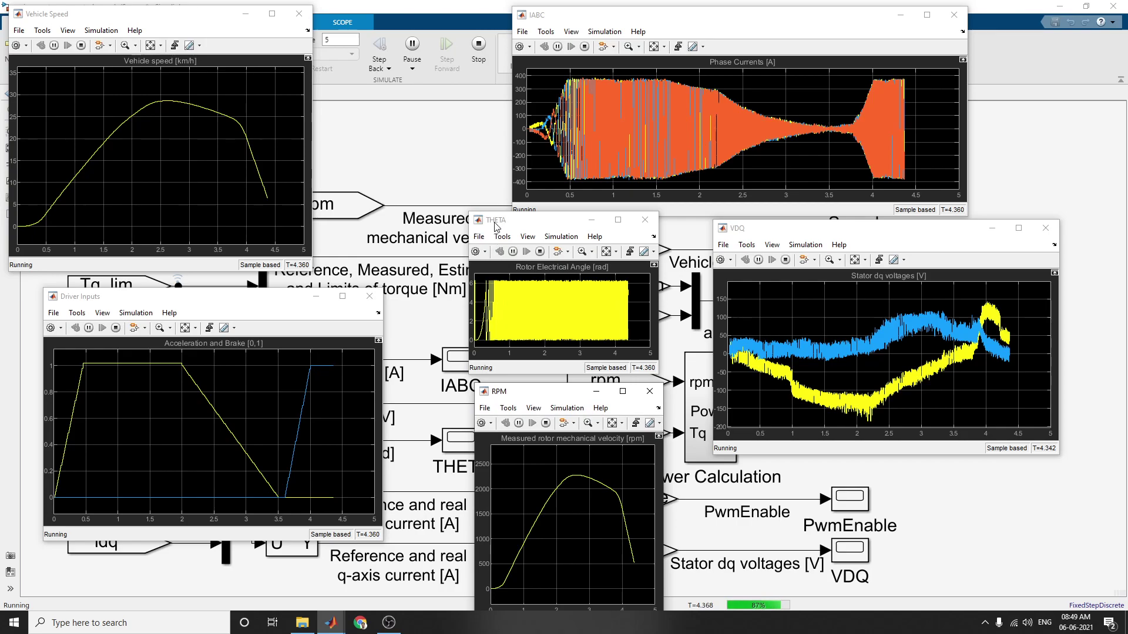
drag(497, 223, 339, 12)
drag(391, 162, 392, 253)
drag(517, 15, 626, 15)
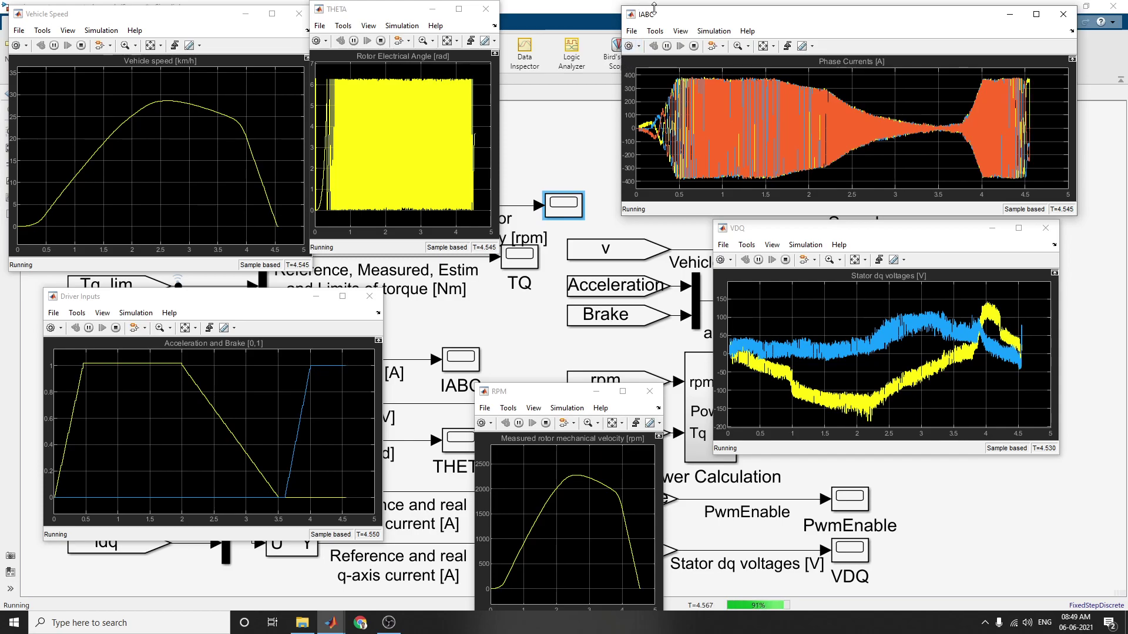
- Bring the PwmEnable scope forward, move the RPM scope beside Driver Inputs, and enlarge the VDQ scope in height and width
mouse_move(333, 626)
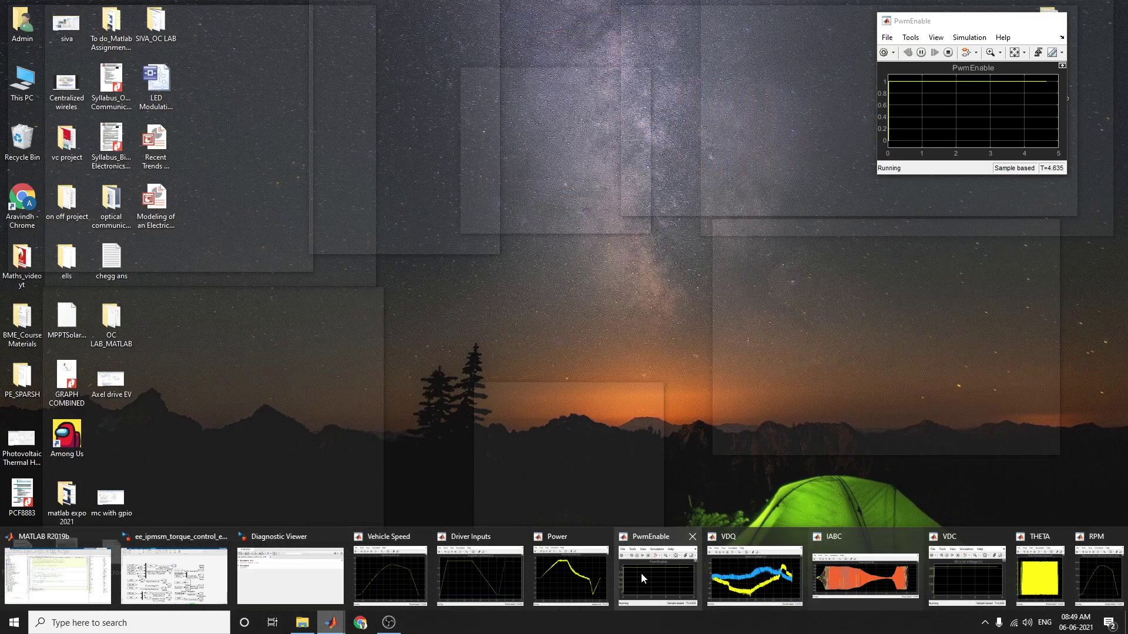
click(641, 579)
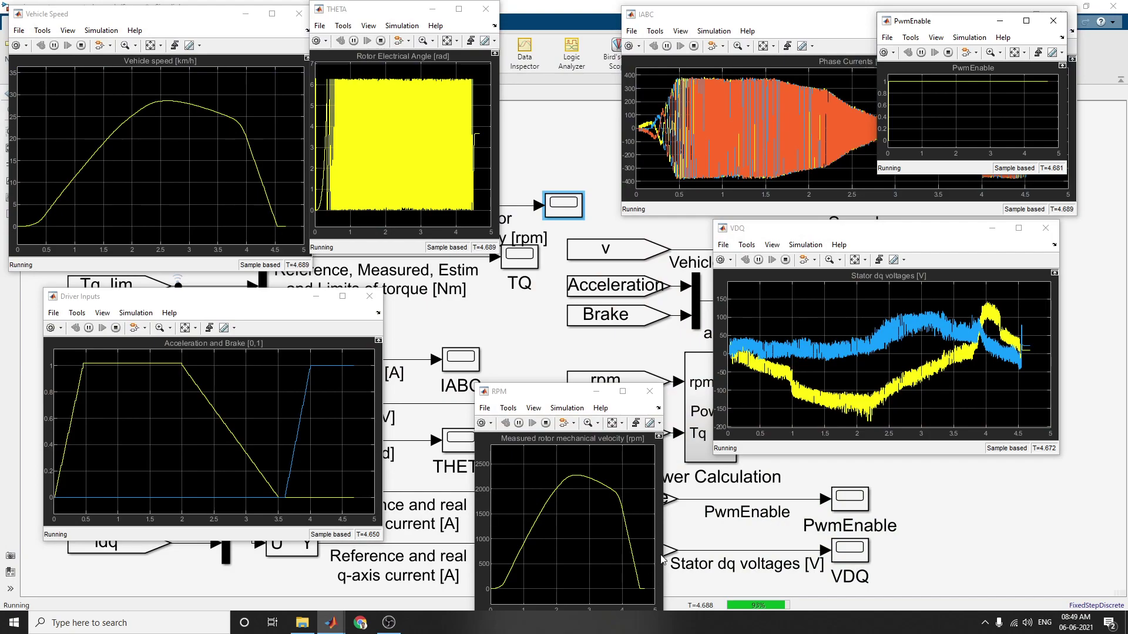
drag(536, 393, 498, 305)
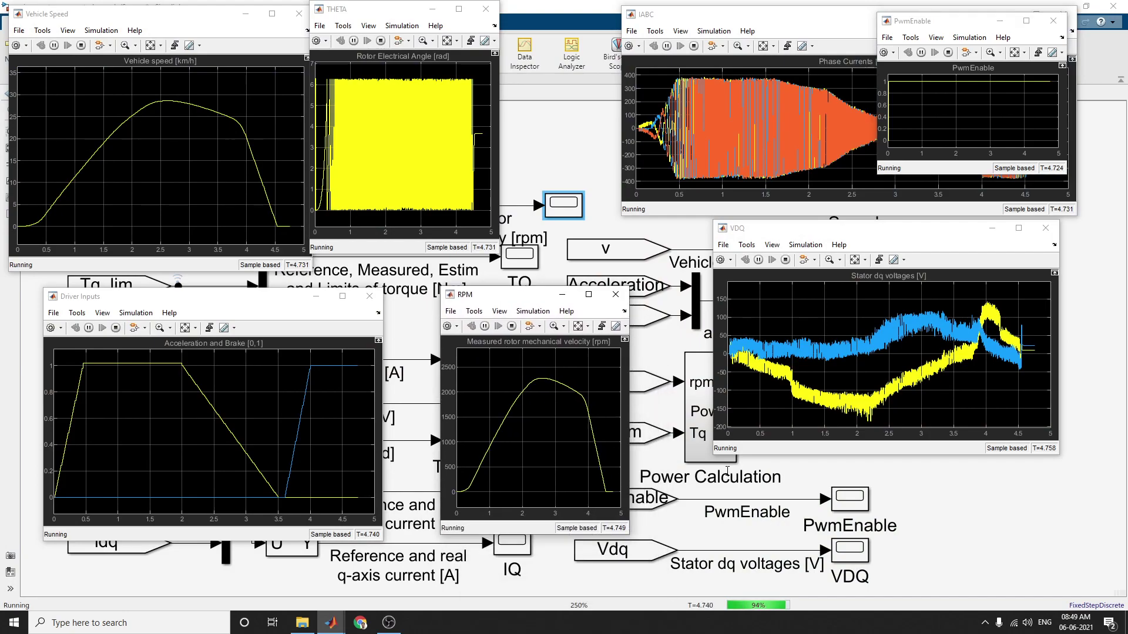
drag(969, 454, 970, 556)
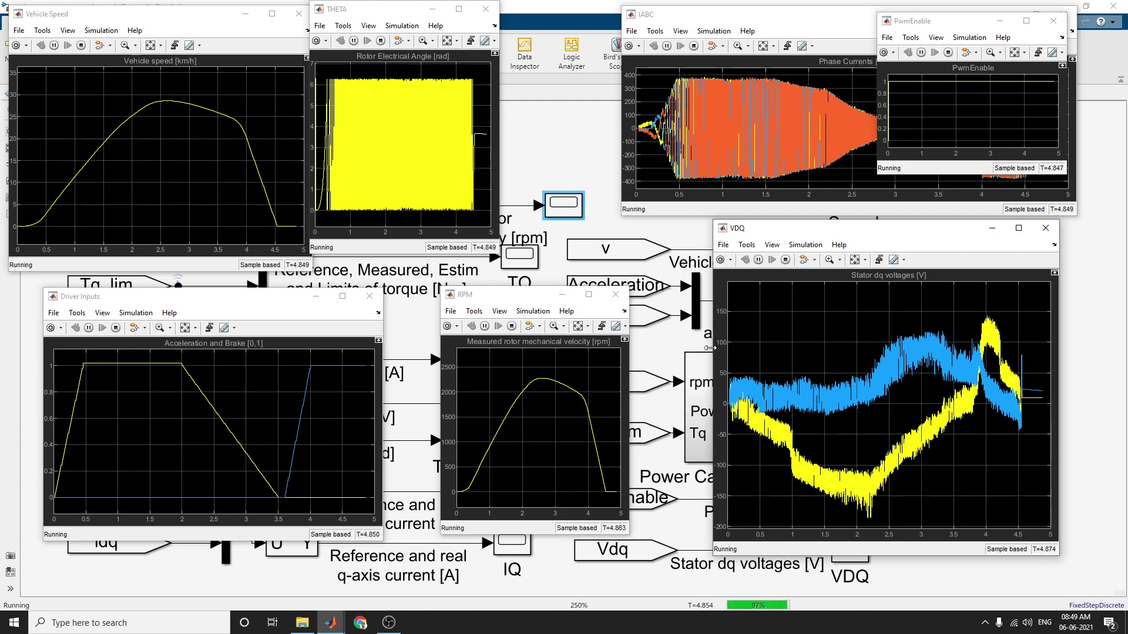
drag(710, 348, 641, 348)
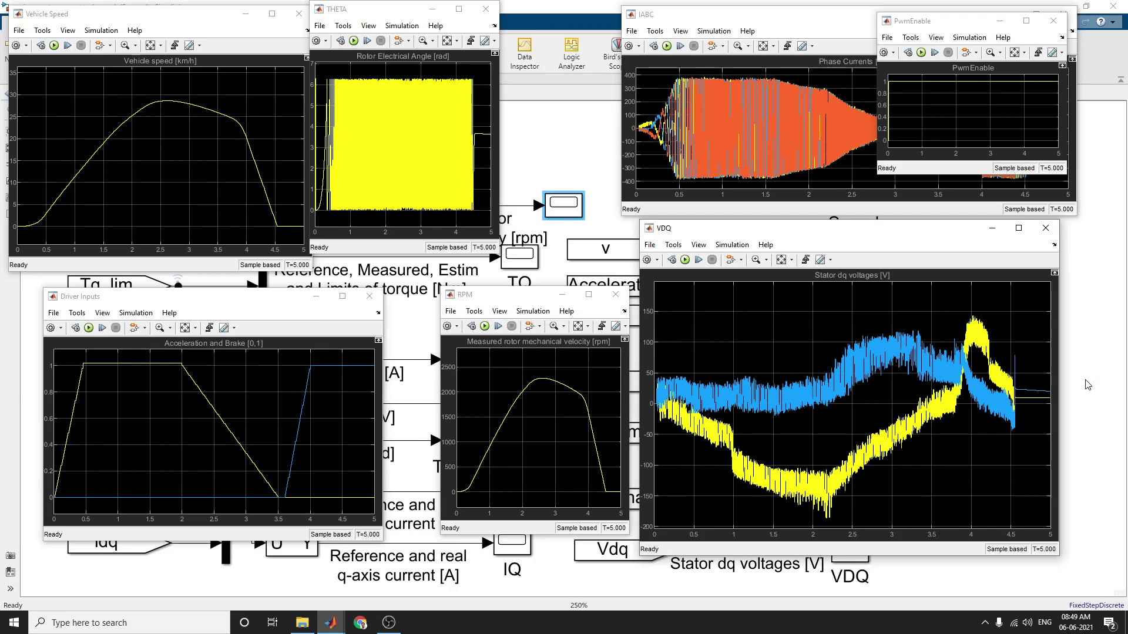
- Close the THETA, Vehicle Speed, Driver Inputs, RPM, VDQ, PwmEnable and IABC scope windows
click(485, 9)
click(299, 14)
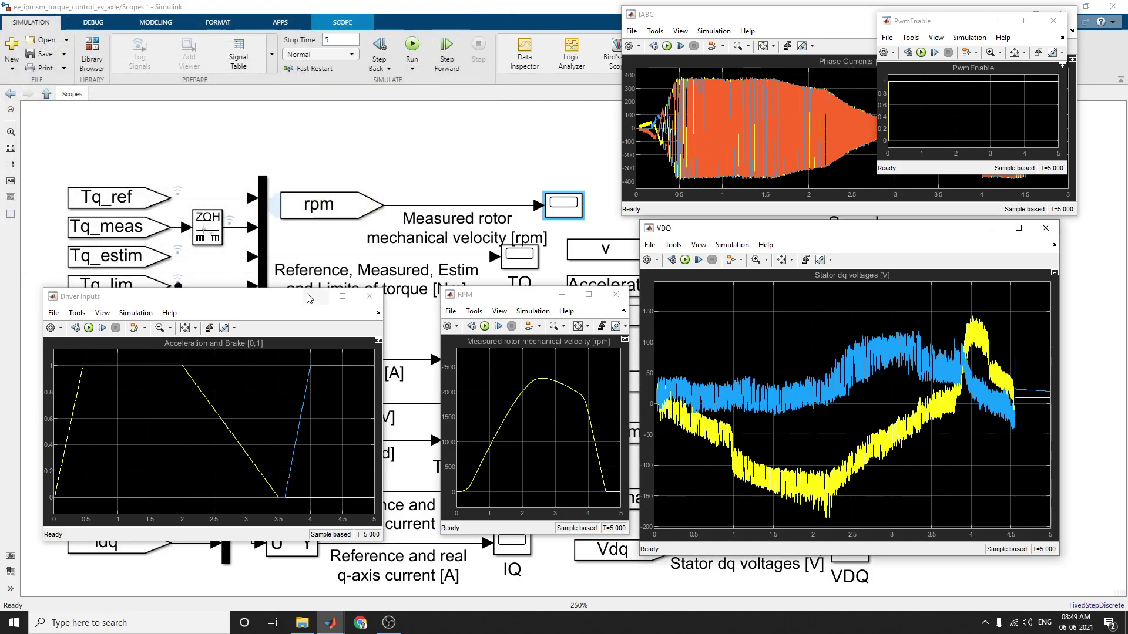
click(369, 296)
click(615, 298)
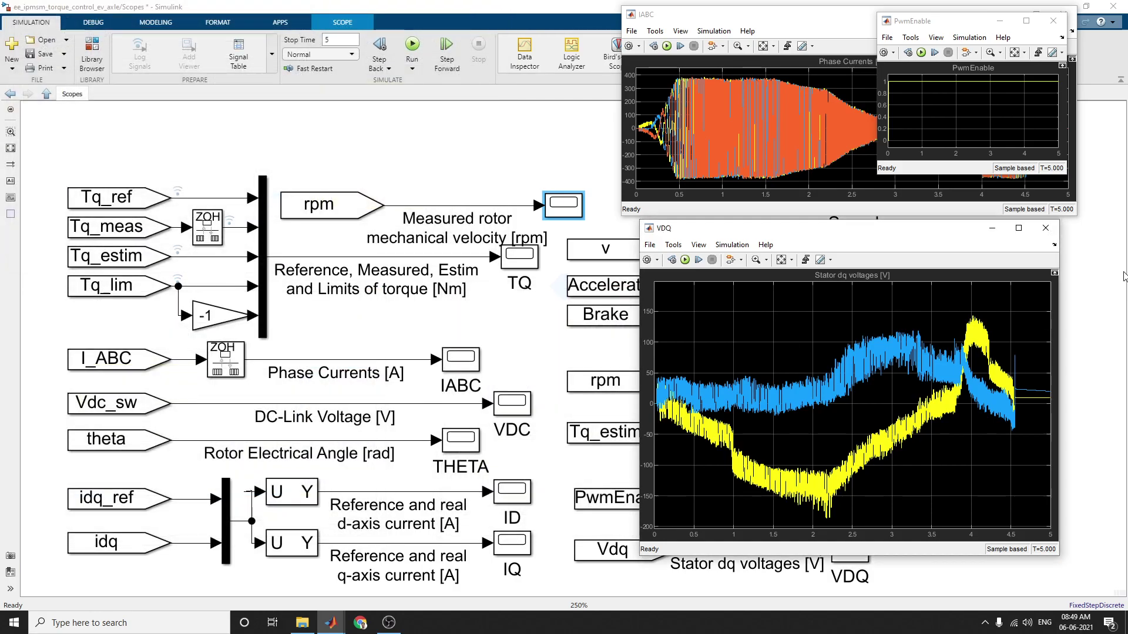
click(1045, 229)
click(1051, 24)
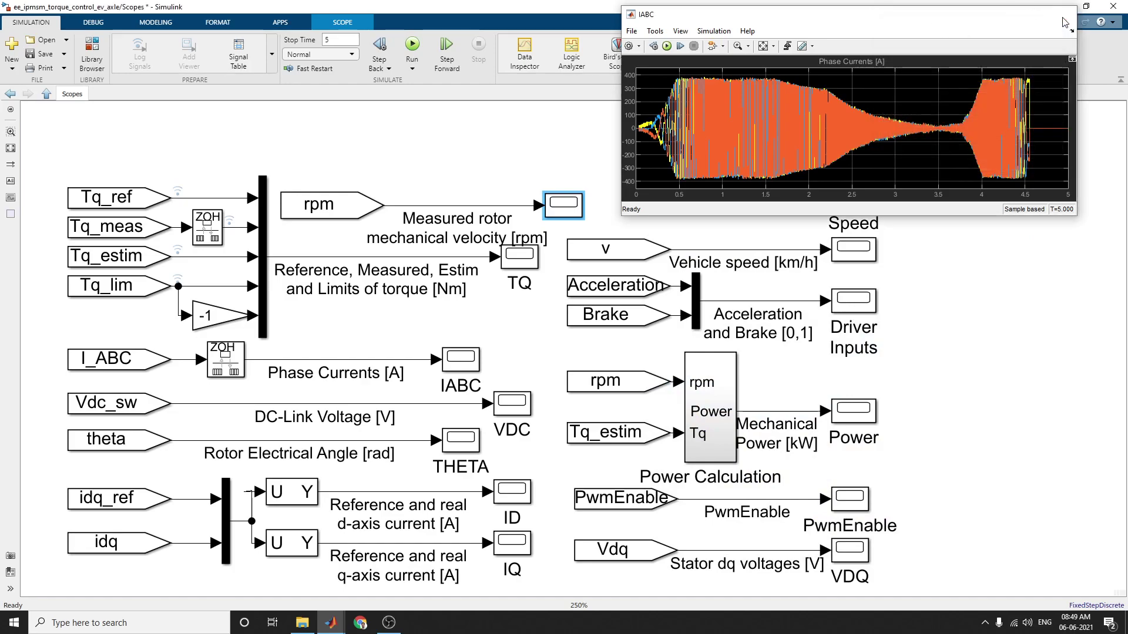
click(1064, 18)
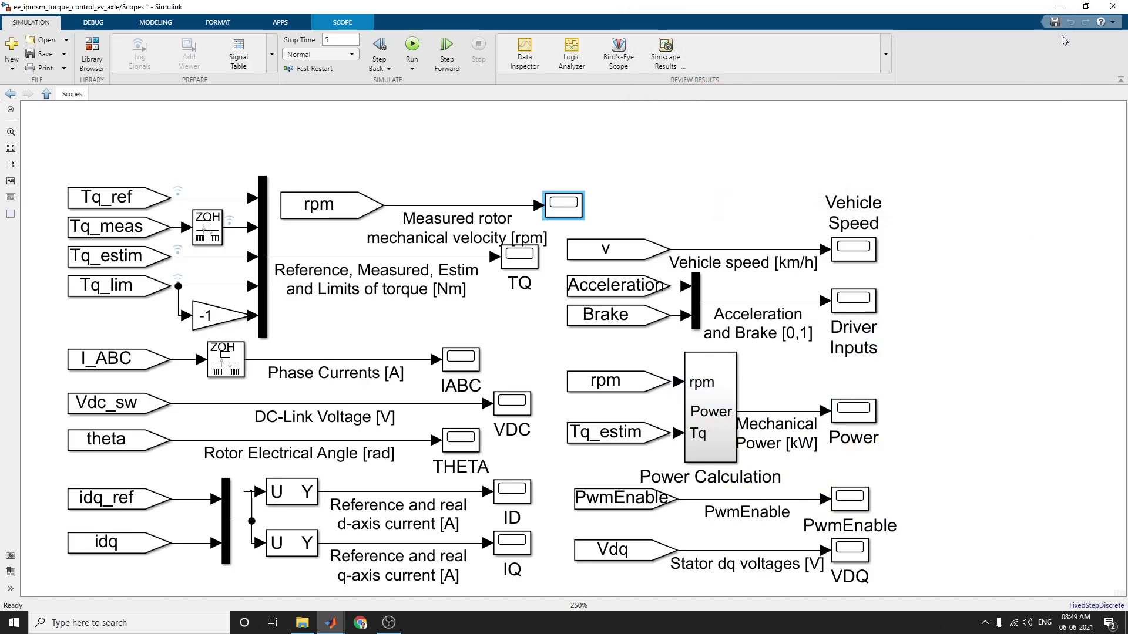
- Return to the top level of the model, plot the electric drive's torque, and enlarge the resulting figure window
click(10, 93)
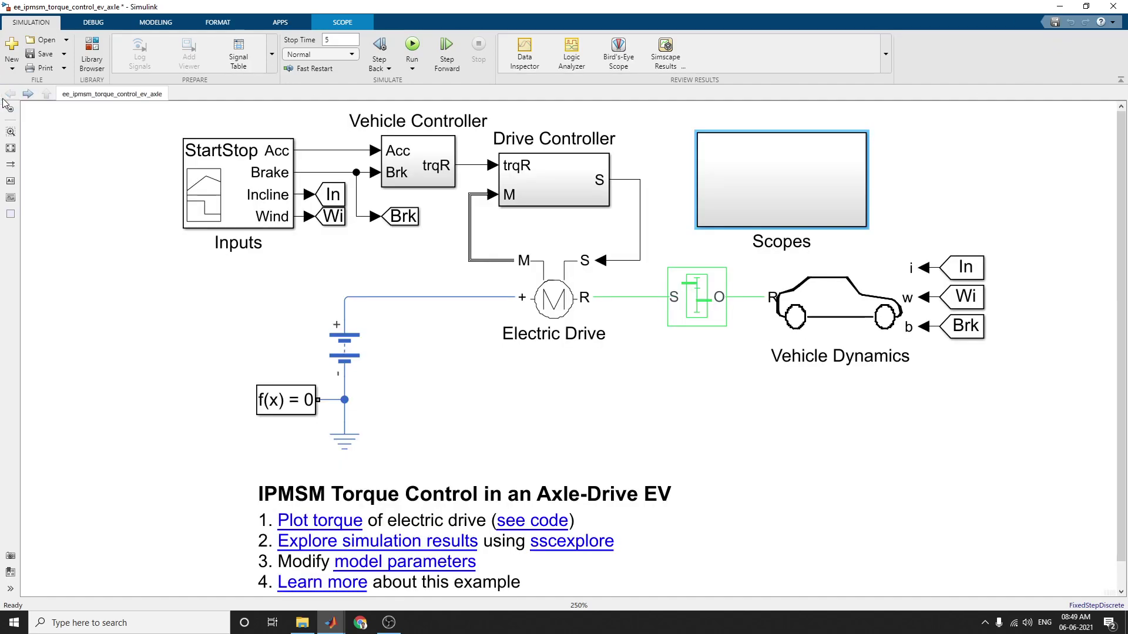
click(324, 522)
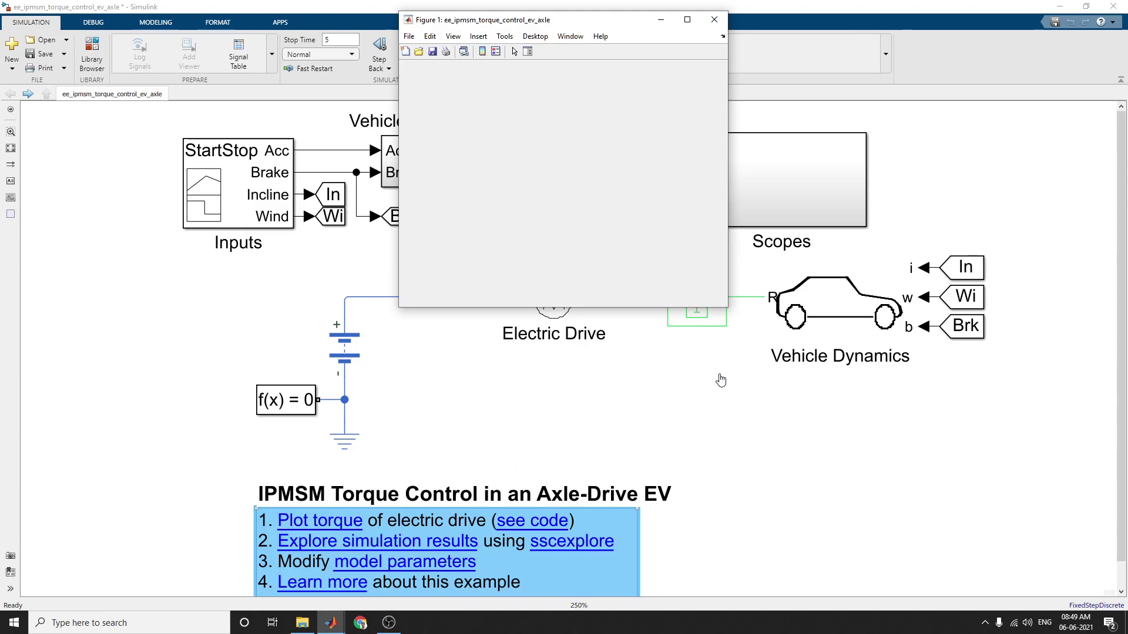
drag(727, 307, 924, 480)
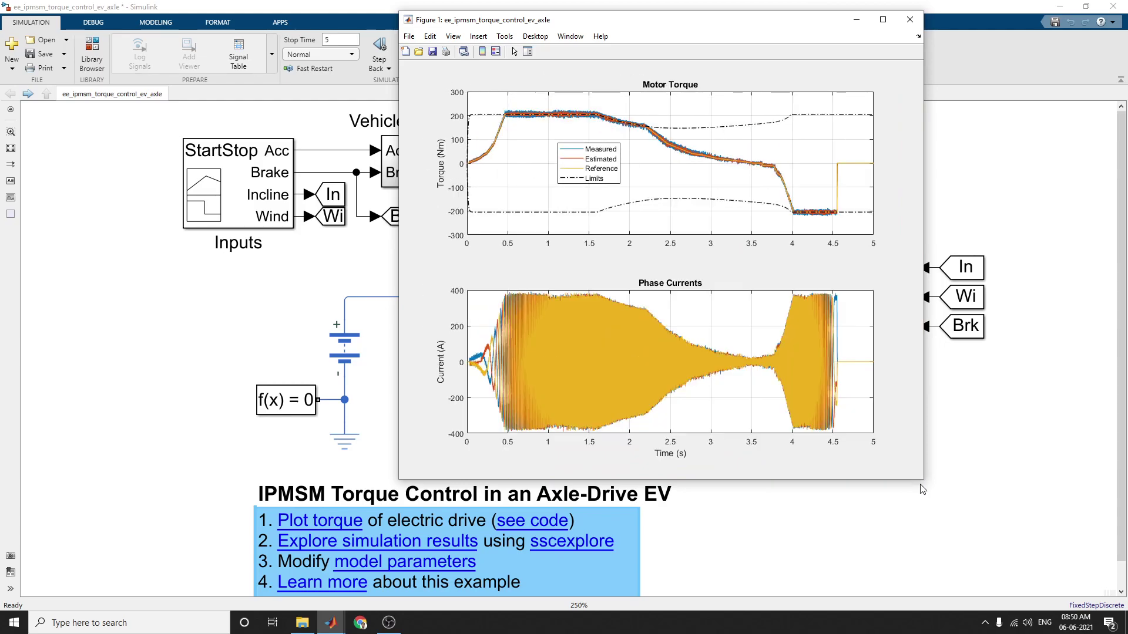
- Bring the Motor Torque and Phase Currents figure back in front of the model and move it clear of the example links
click(221, 482)
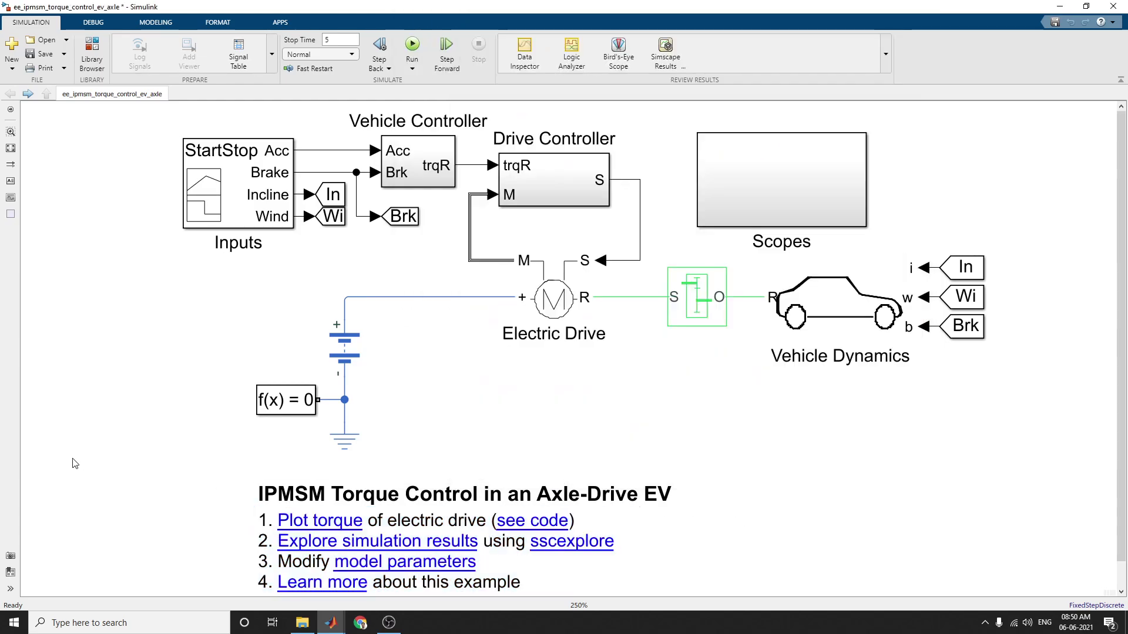
mouse_move(331, 622)
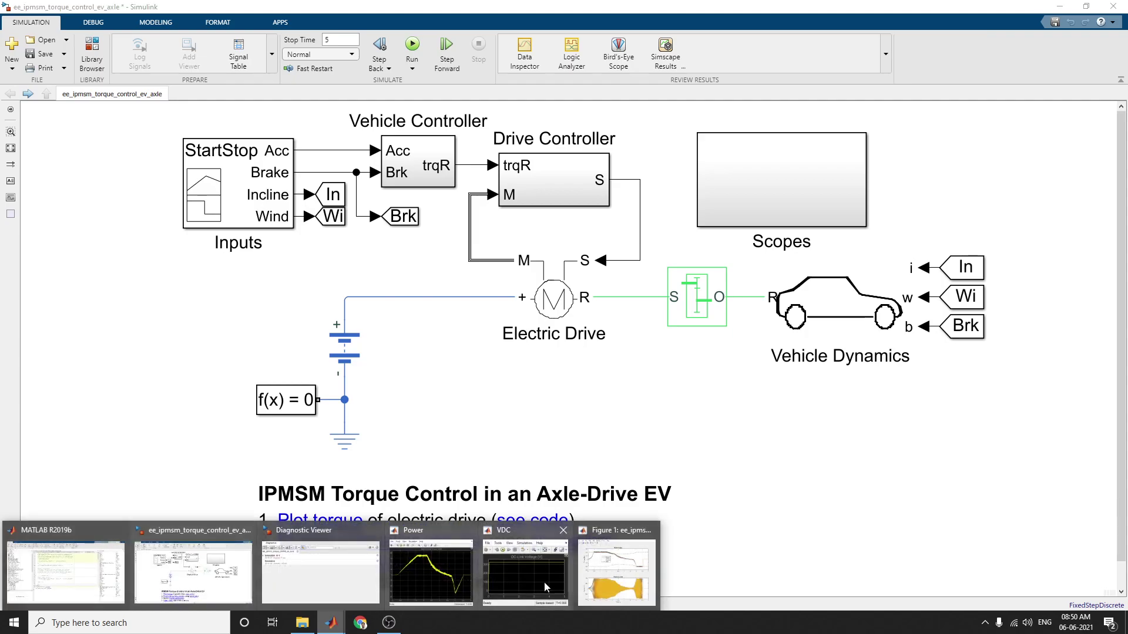
click(532, 581)
drag(715, 17, 853, 20)
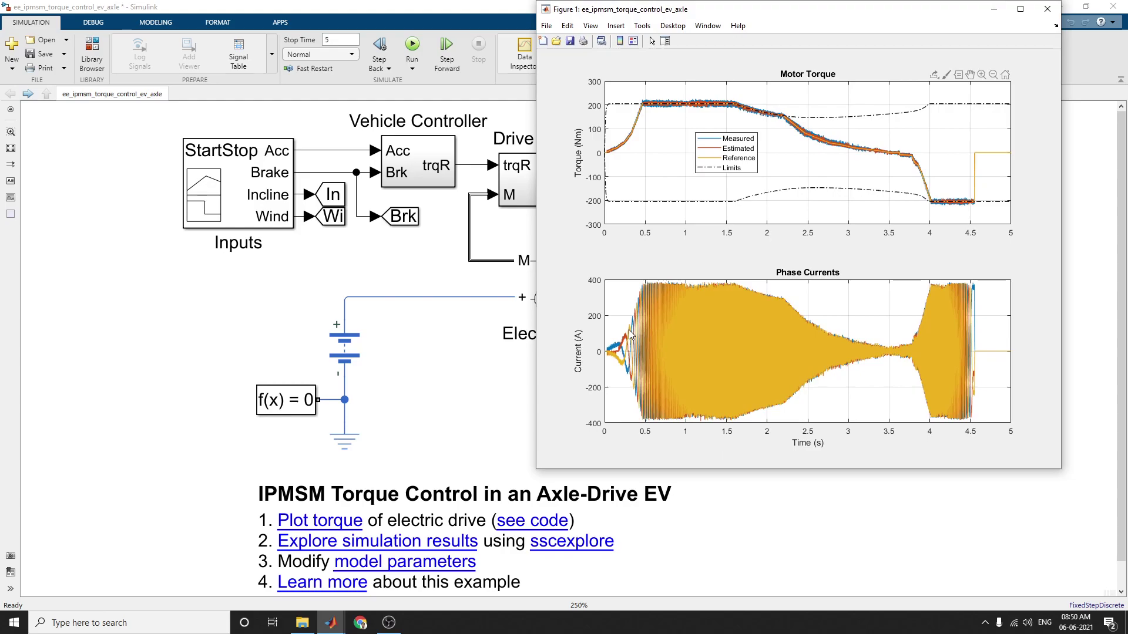
- Inspect points on the Phase Currents plot and place data tips on the Motor Torque curves
mouse_move(629, 334)
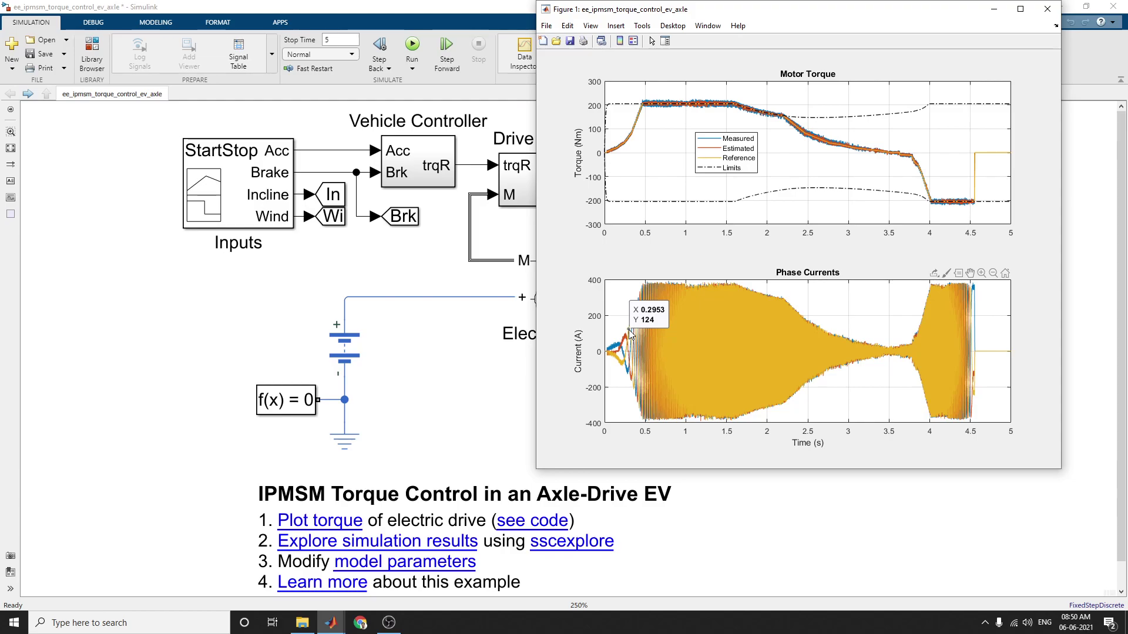
click(820, 140)
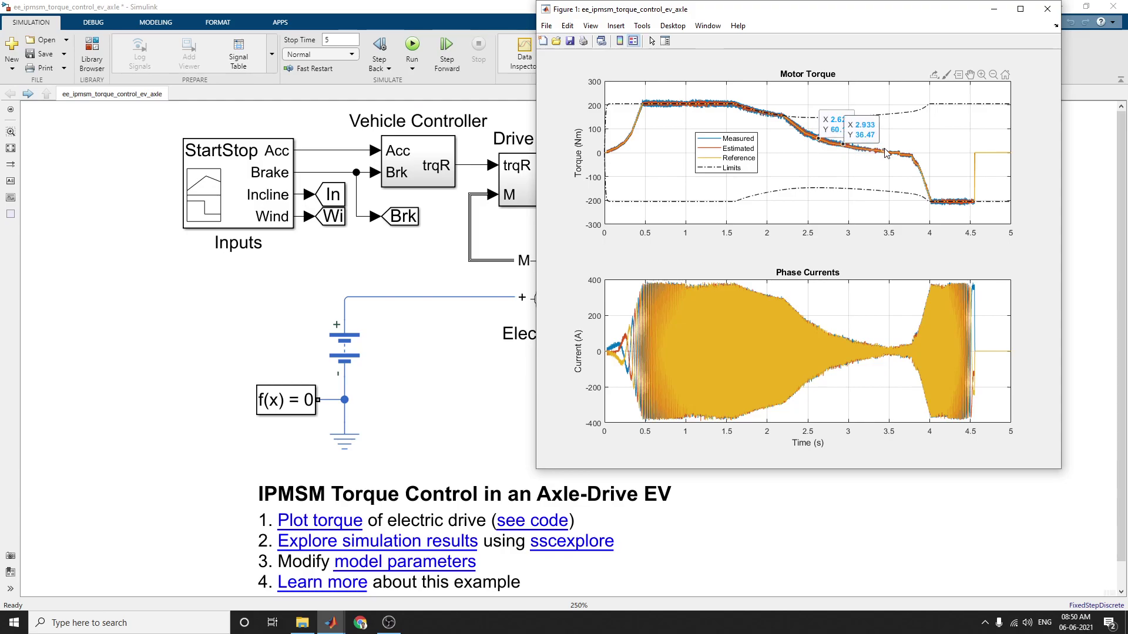
mouse_move(679, 104)
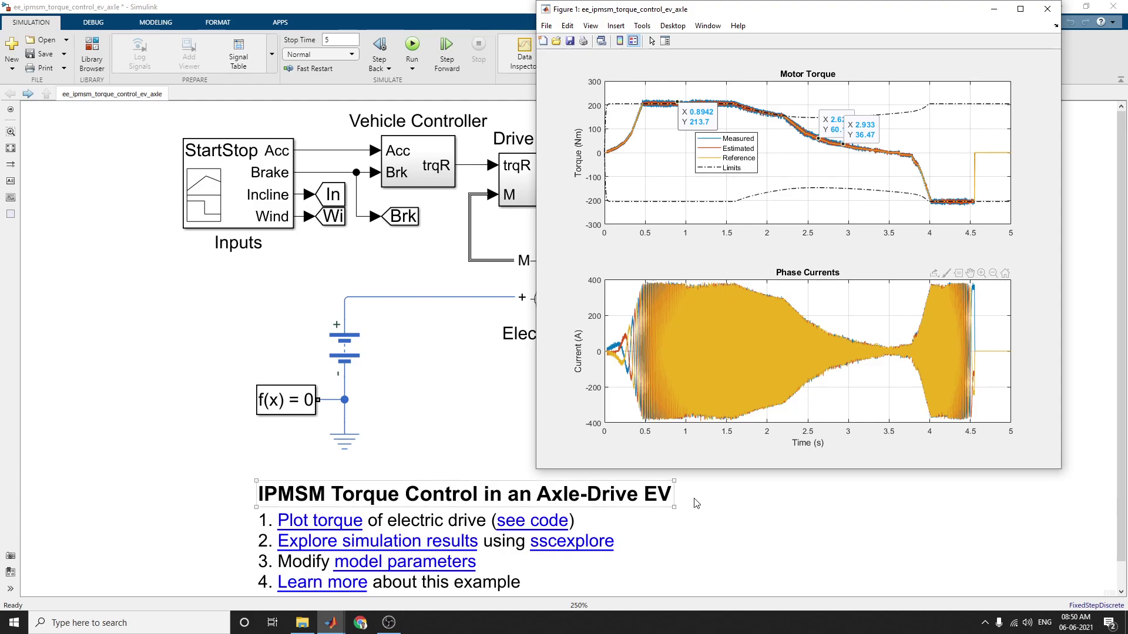
- Open the model's simulation results in Simscape Results Explorer and move its window higher on the screen
click(146, 504)
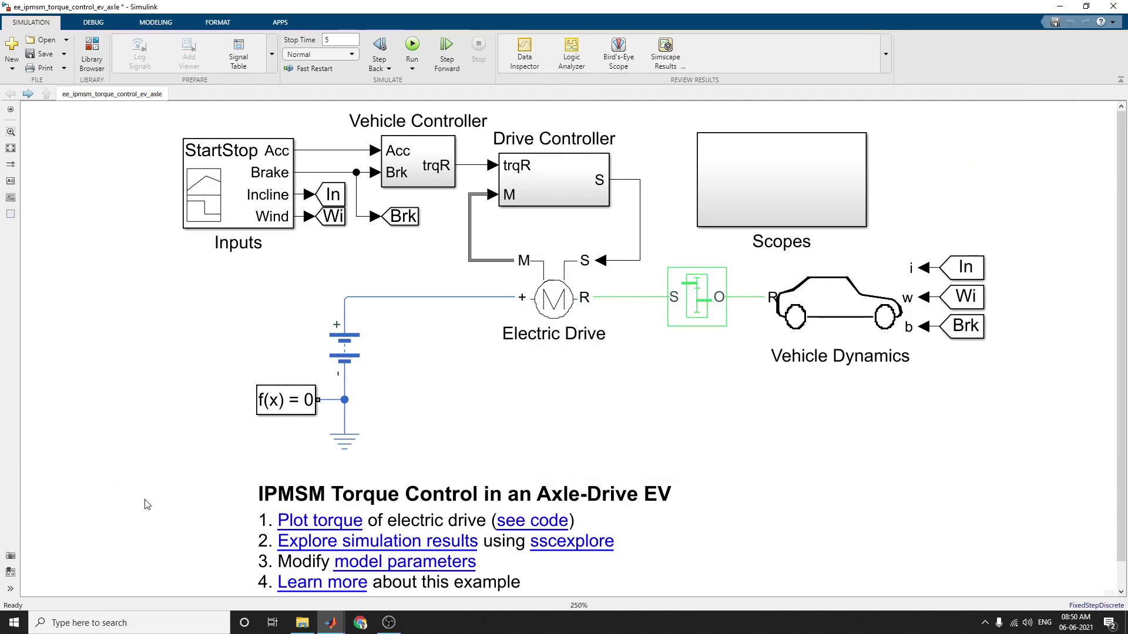
click(403, 547)
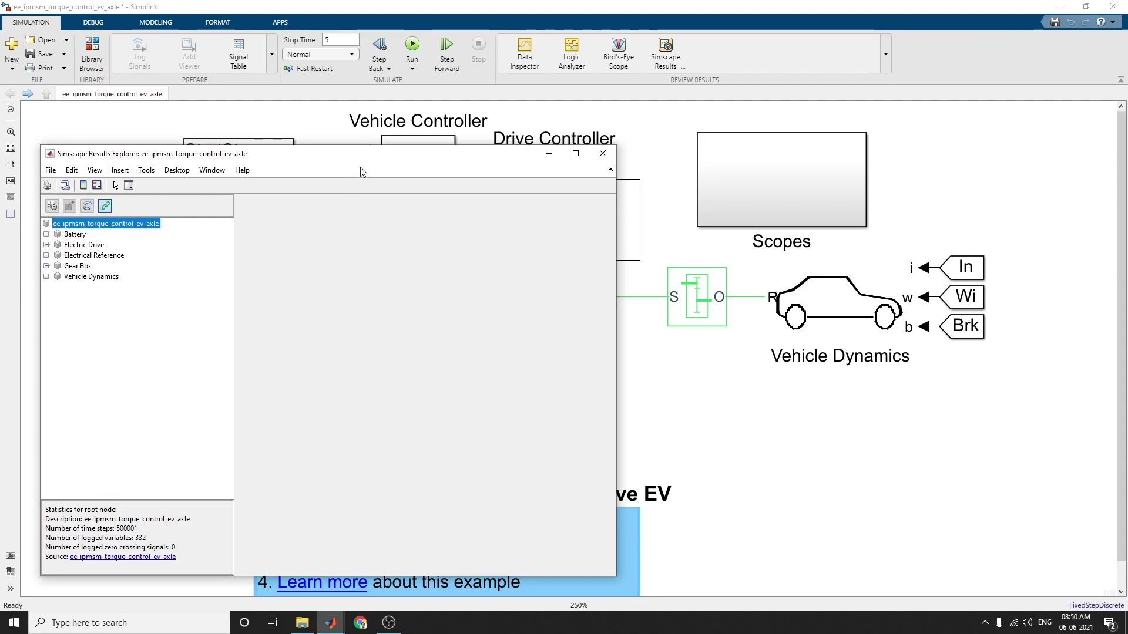
drag(346, 149, 346, 53)
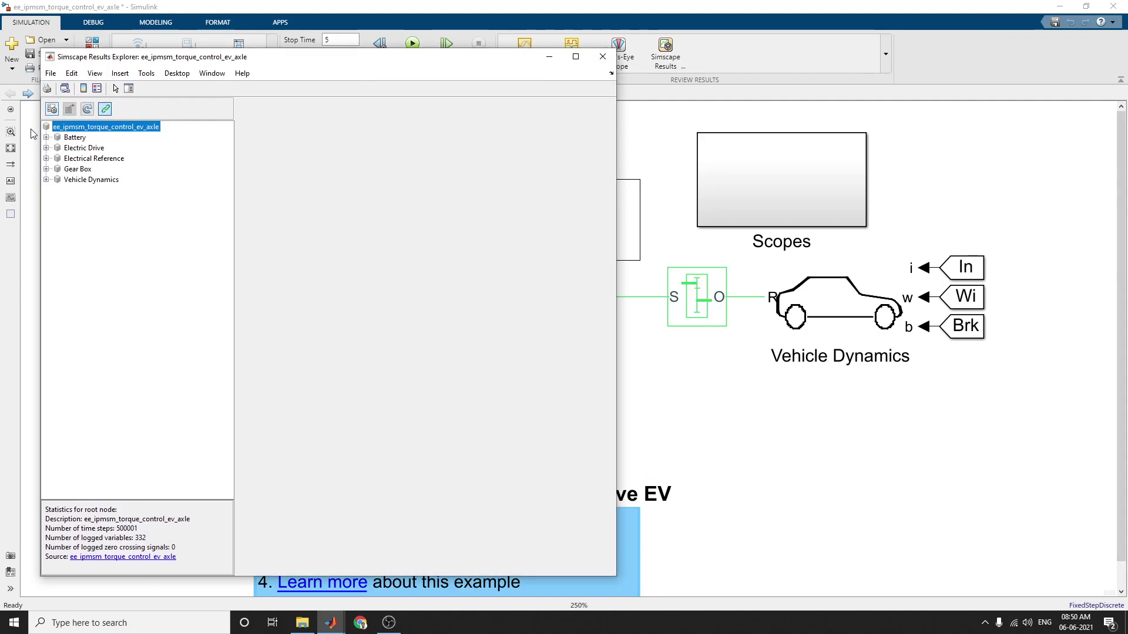
- Expand the Battery and Electric Drive results and plot the IPMSM's angular position, angular velocity, d-q currents and torque
click(46, 138)
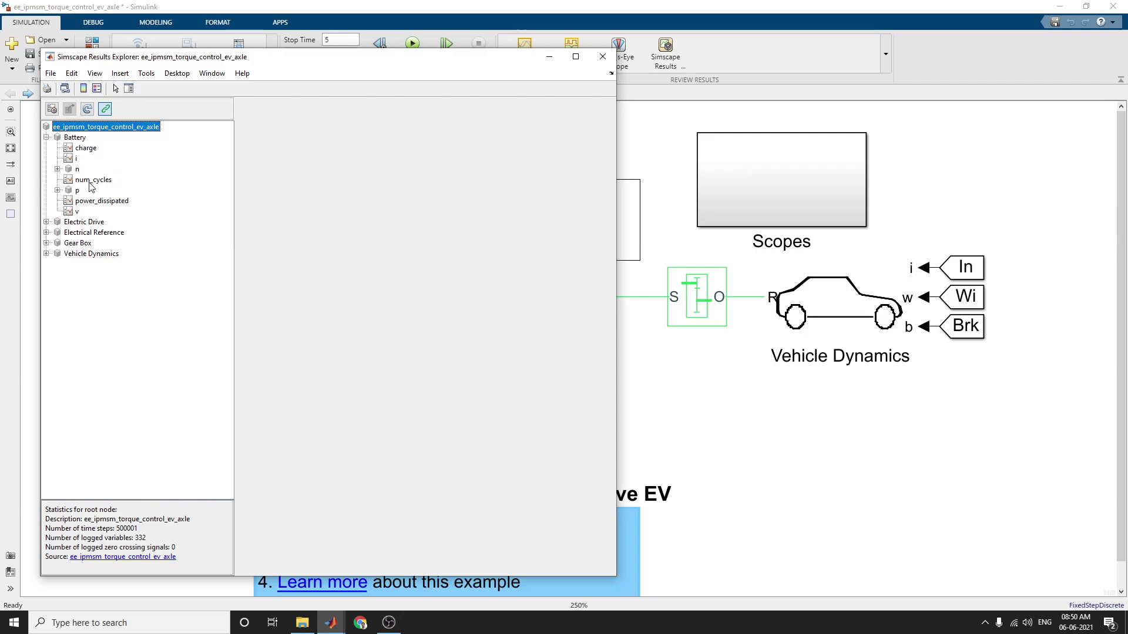
click(46, 222)
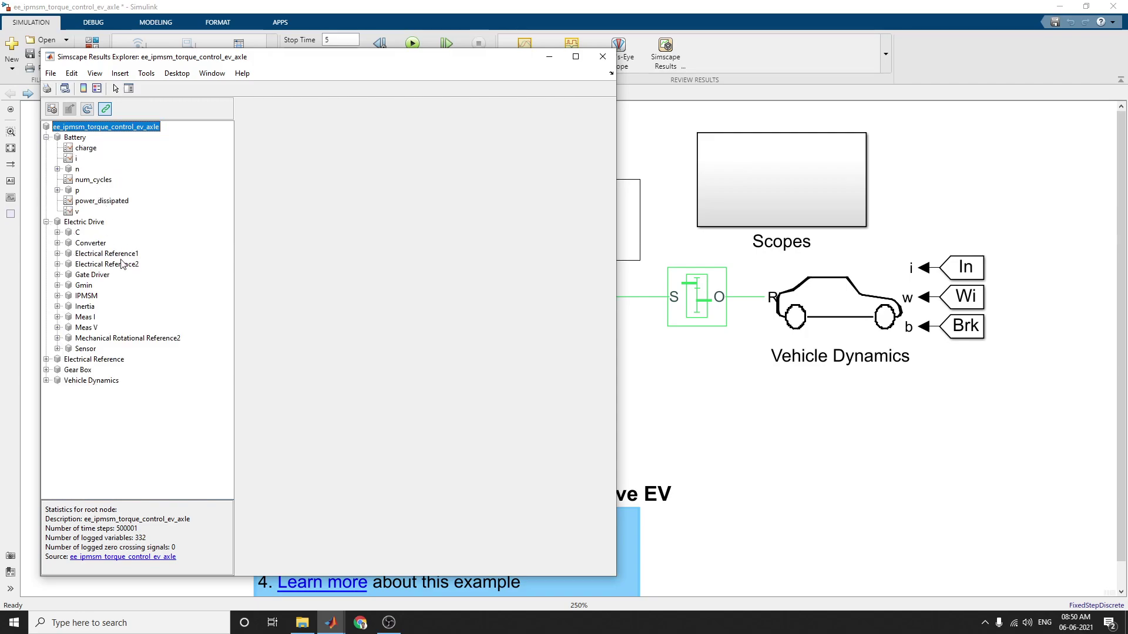
click(104, 279)
click(88, 297)
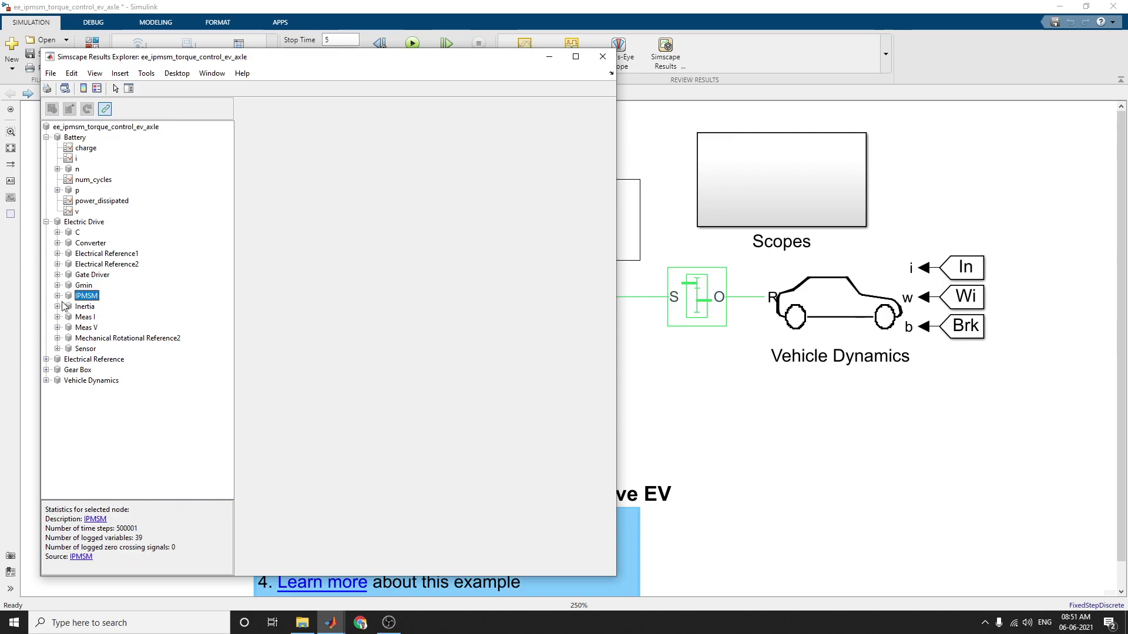
click(58, 296)
click(118, 339)
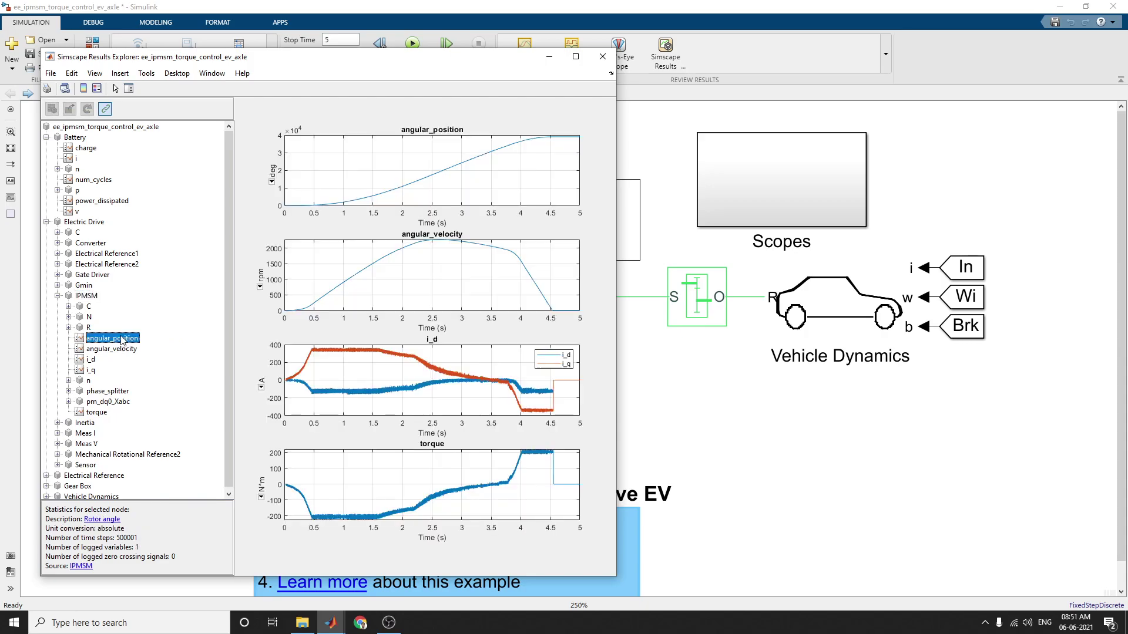
click(88, 298)
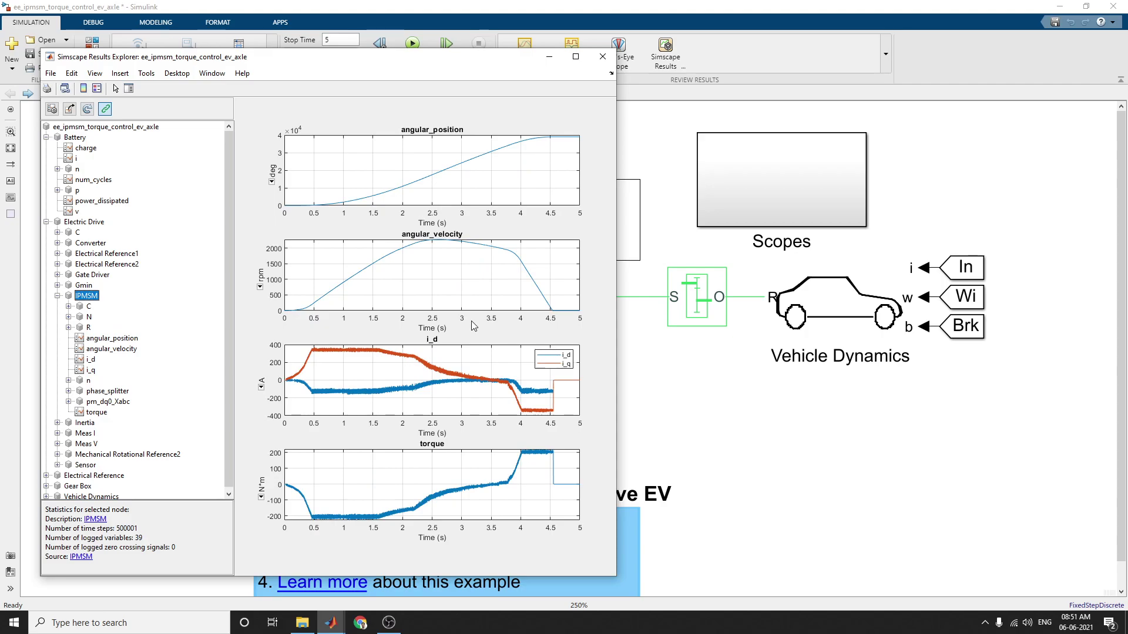
- Plot the Meas I Current Sensor and Vehicle Dynamics Wheel and Axle results, and close the Simscape Results Explorer
click(57, 434)
click(110, 444)
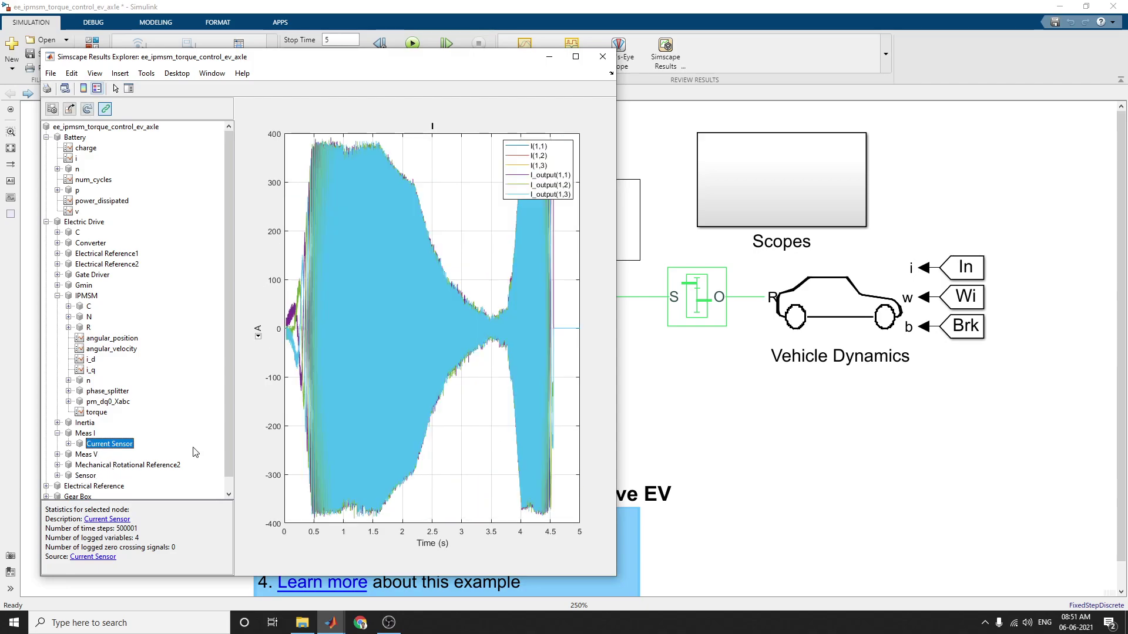
scroll(230, 437, down, 1)
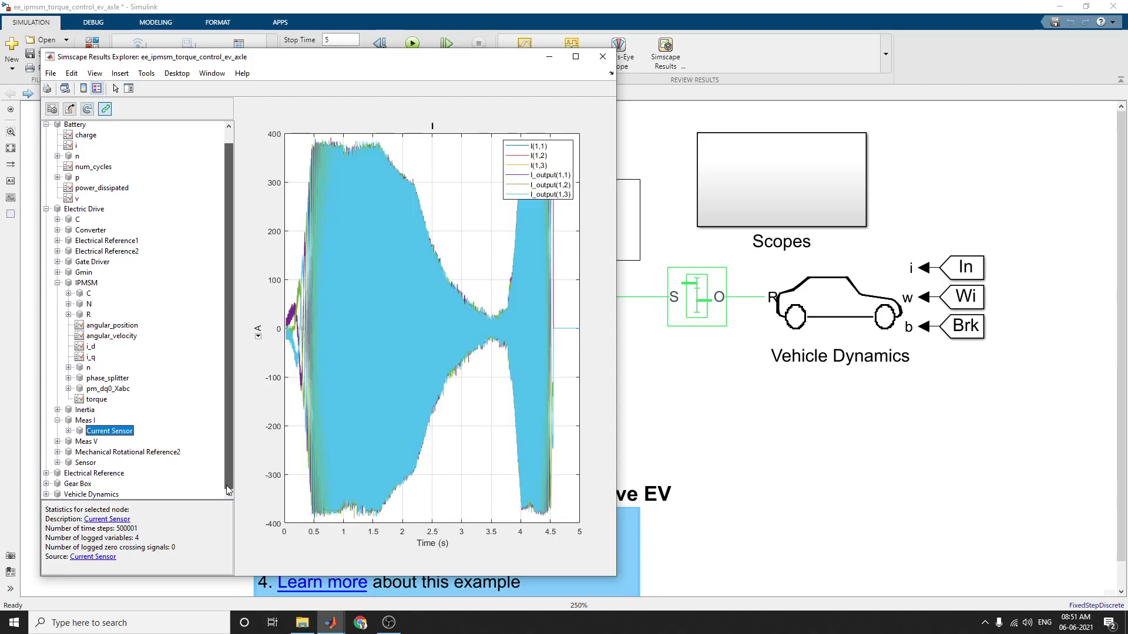
click(47, 494)
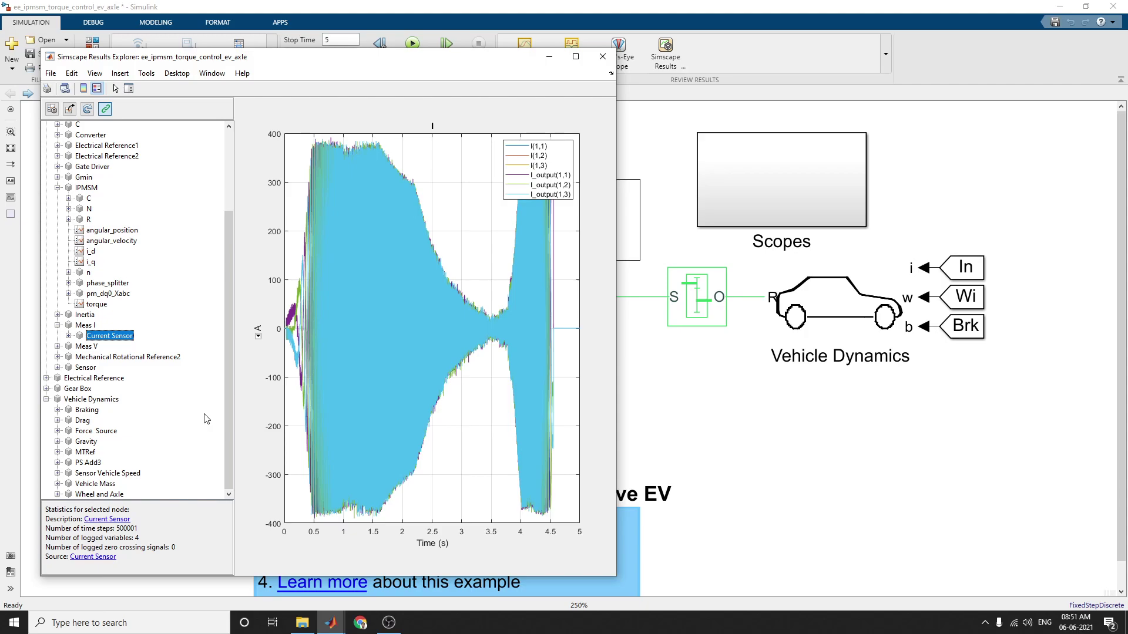
click(112, 498)
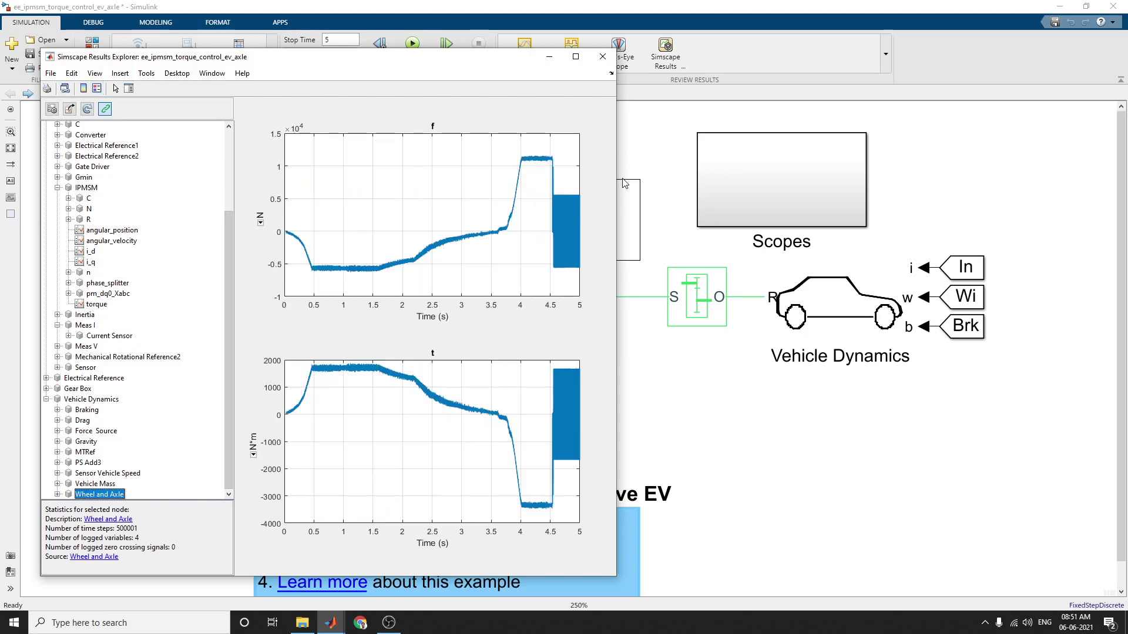
click(607, 58)
click(607, 59)
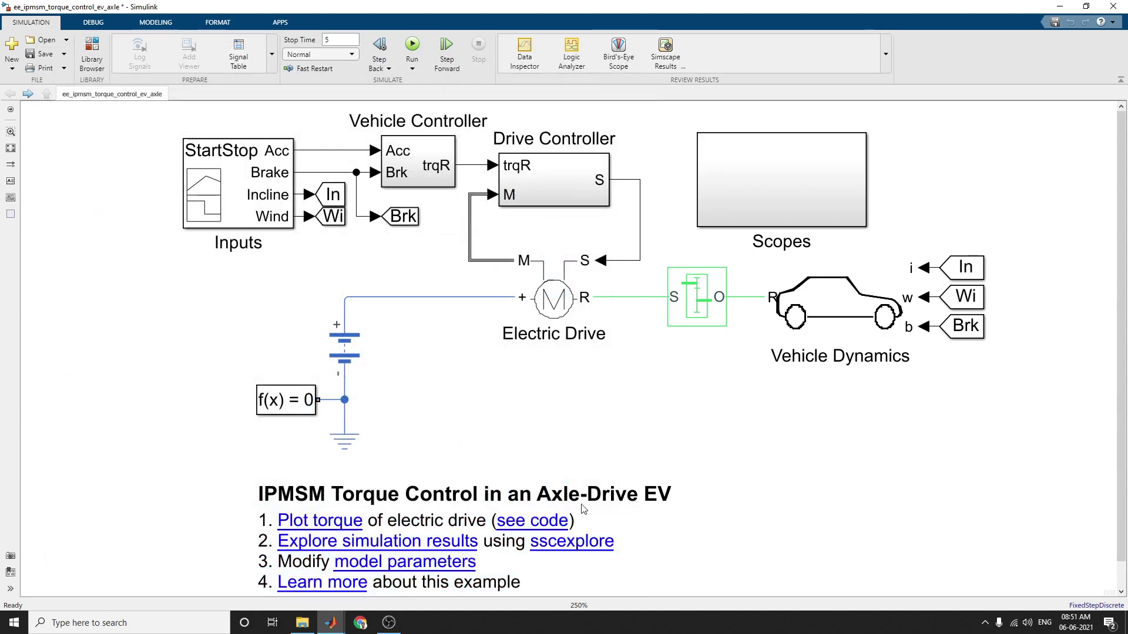
- Open the code behind the electric drive's torque plot and select the ee_ipmsm_torque_control_ev_axle command in the Command Window
click(547, 521)
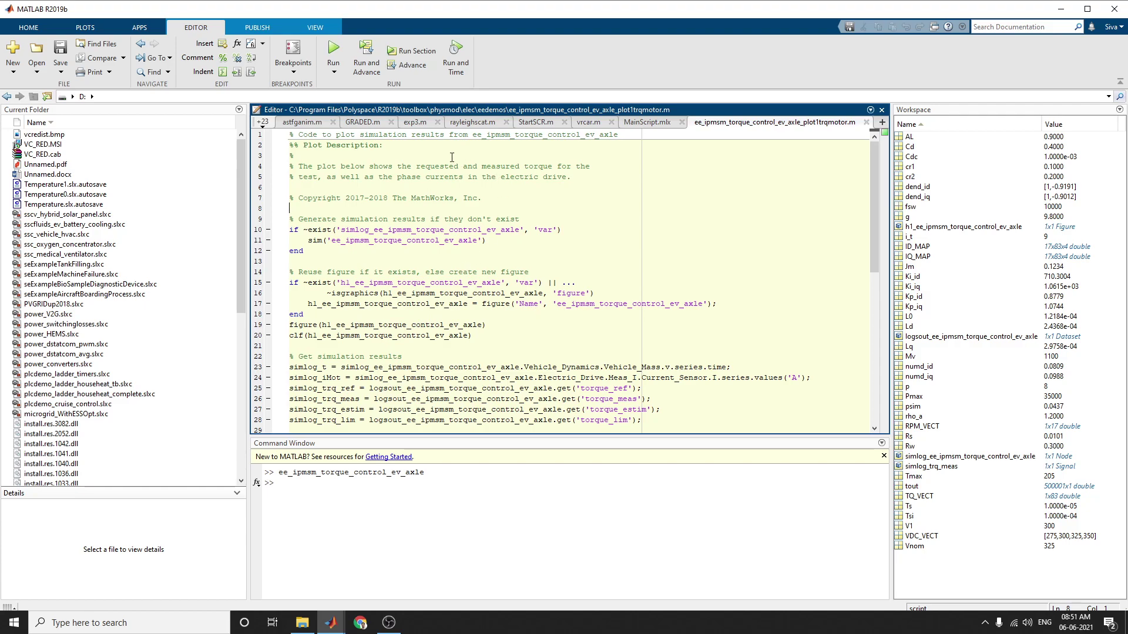
drag(279, 474, 432, 465)
click(284, 473)
click(272, 470)
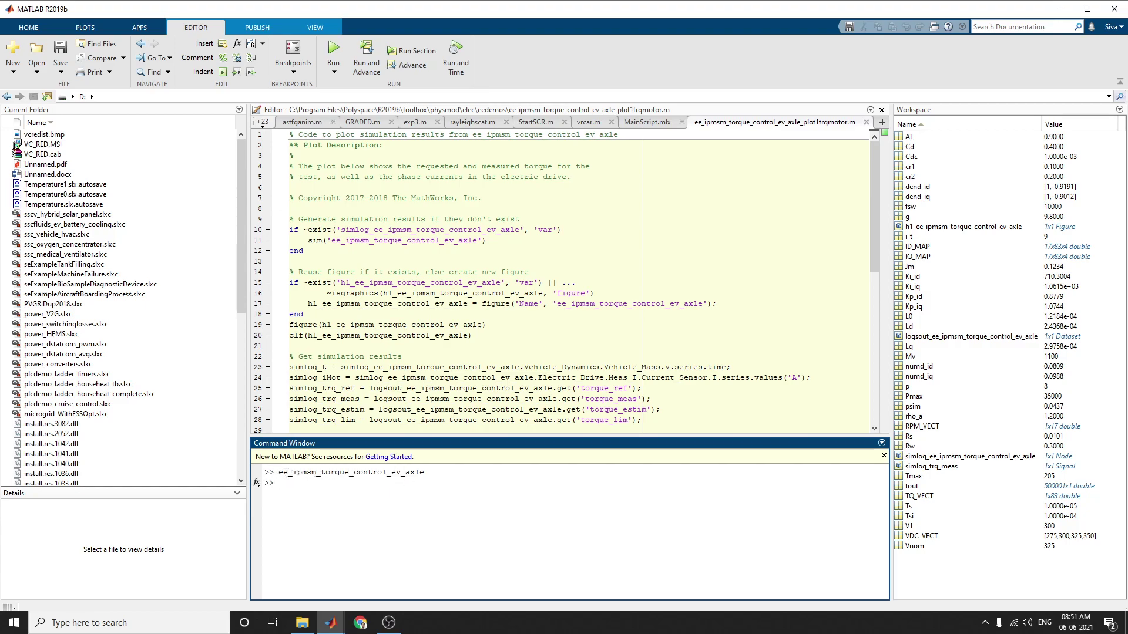
drag(279, 473, 422, 473)
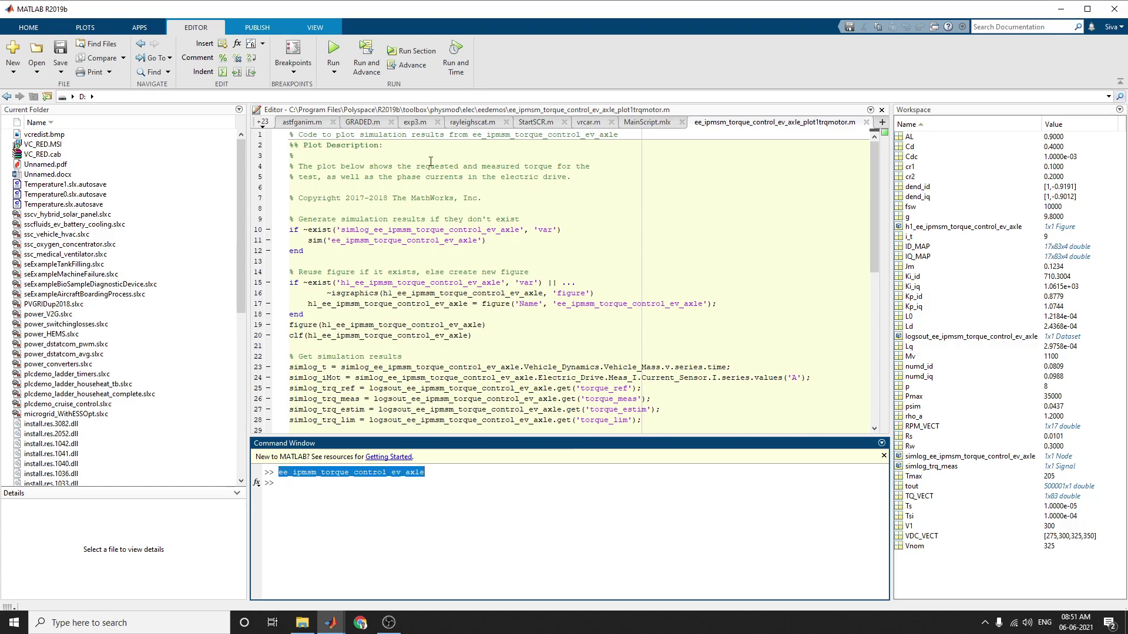
- Read through the torque plotting script, covering the simulation results, Motor Torque and Phase Currents sections
scroll(399, 303, down, 11)
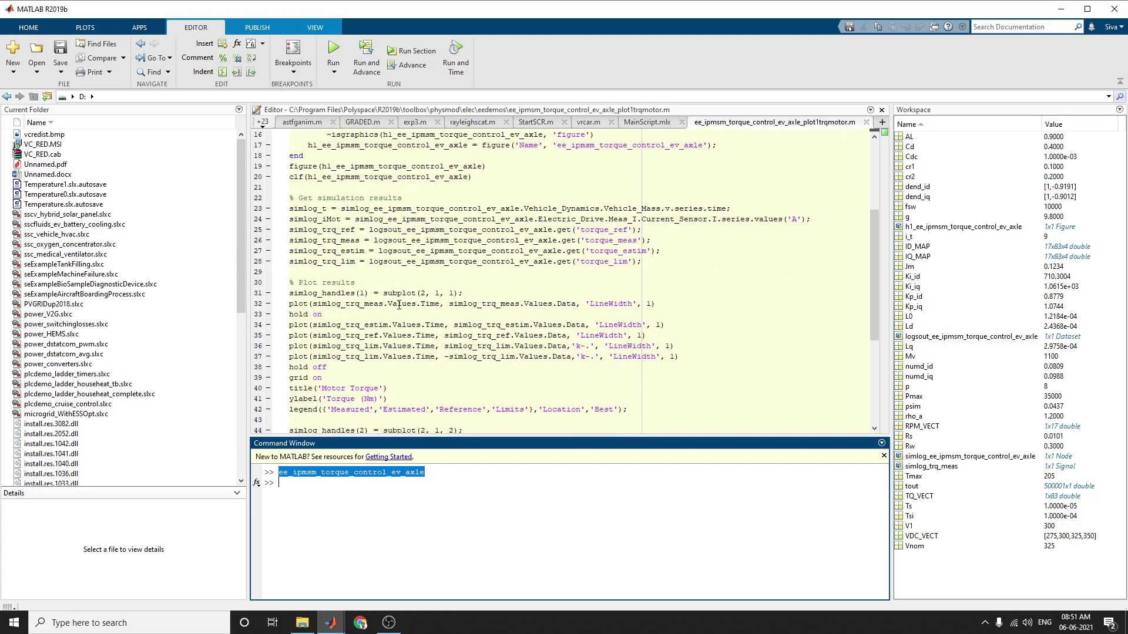
scroll(607, 293, up, 11)
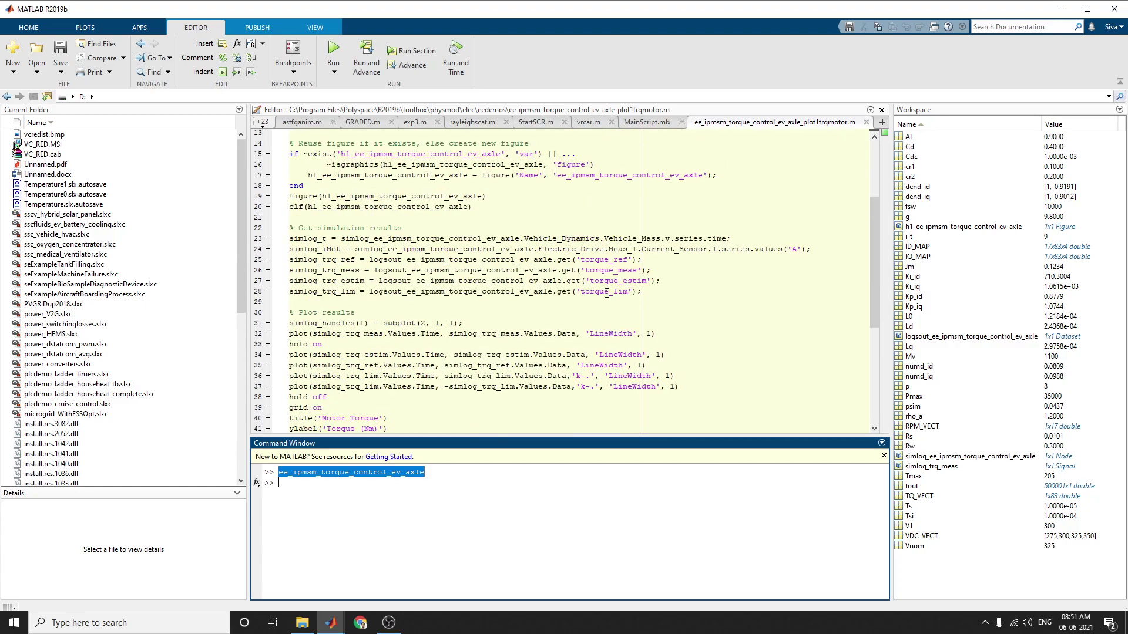
scroll(606, 293, down, 11)
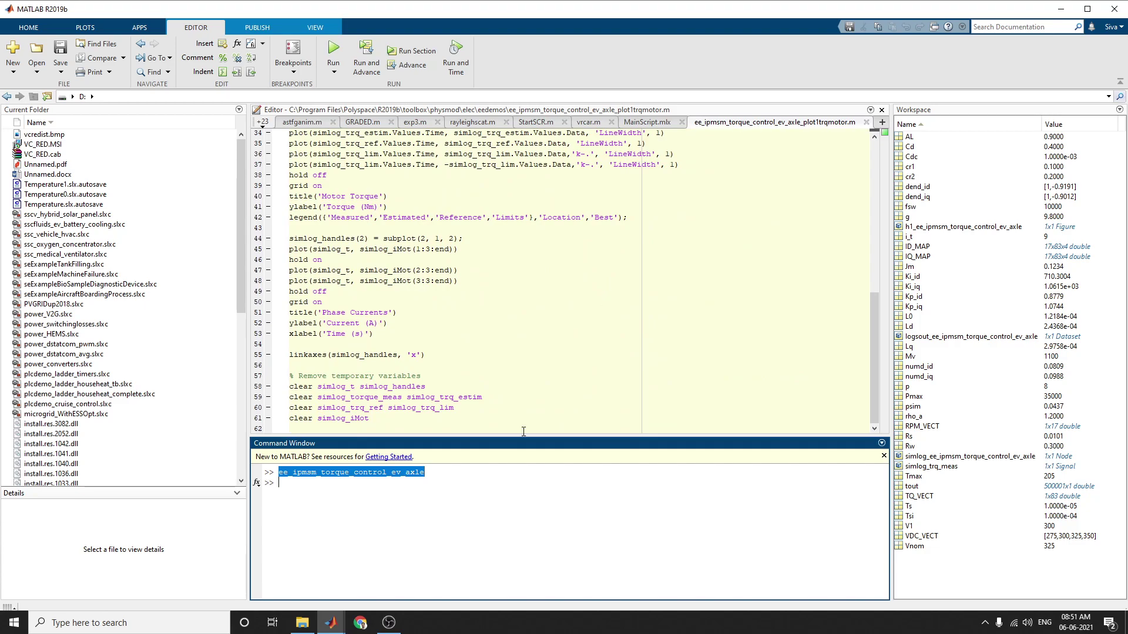
- Switch back to the Simulink model, open its model parameters script, and skim it down to the Vehicle Parameters section
mouse_move(330, 622)
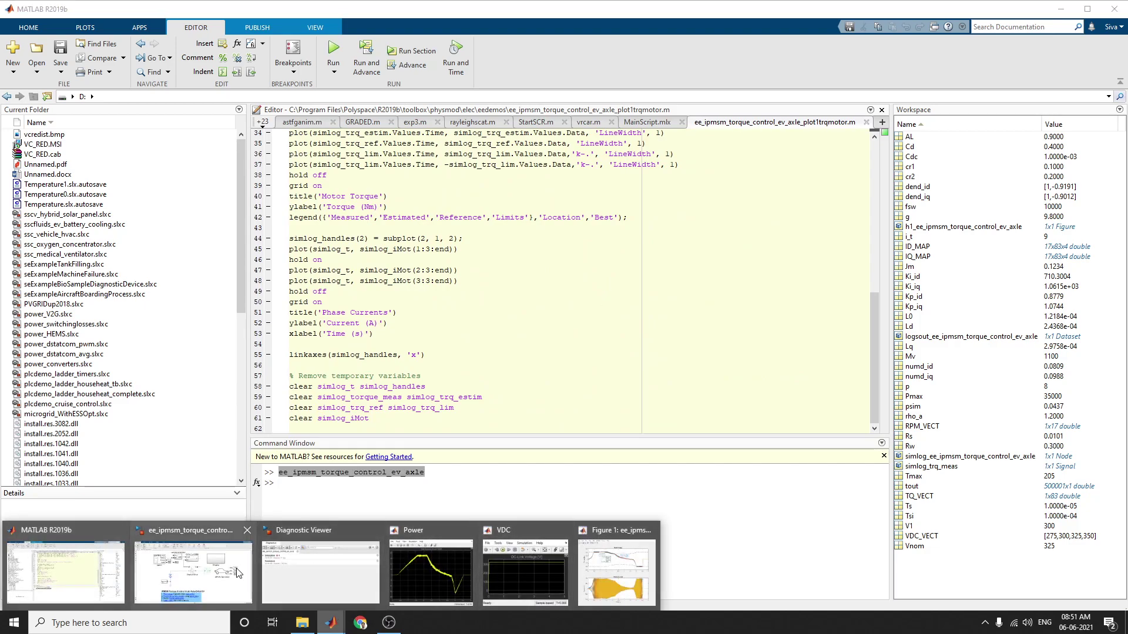
click(216, 576)
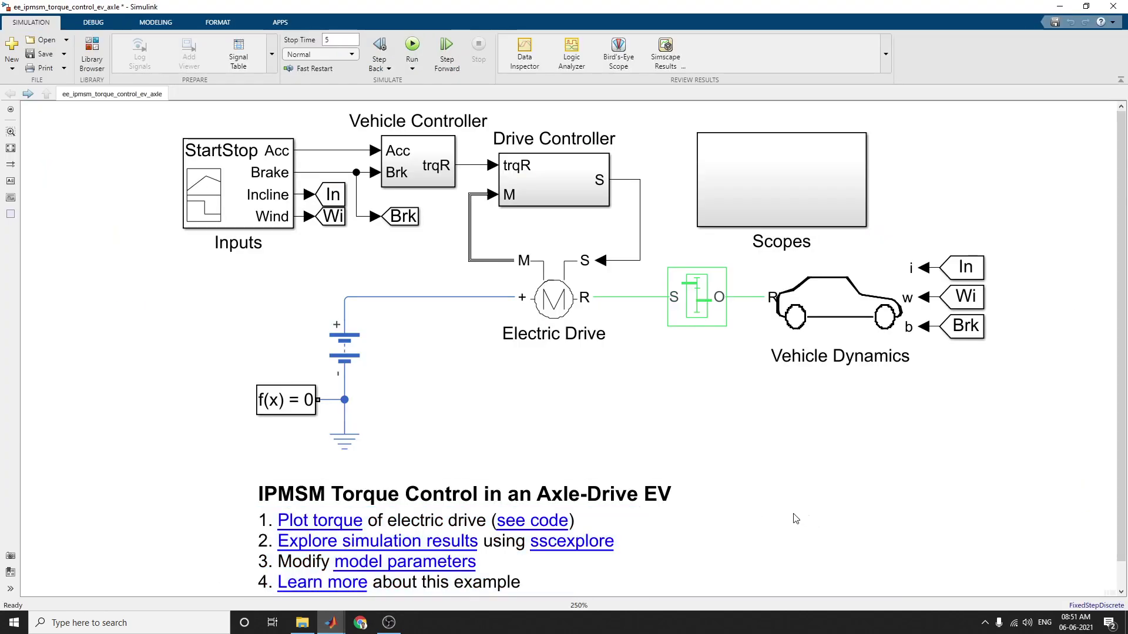
click(413, 562)
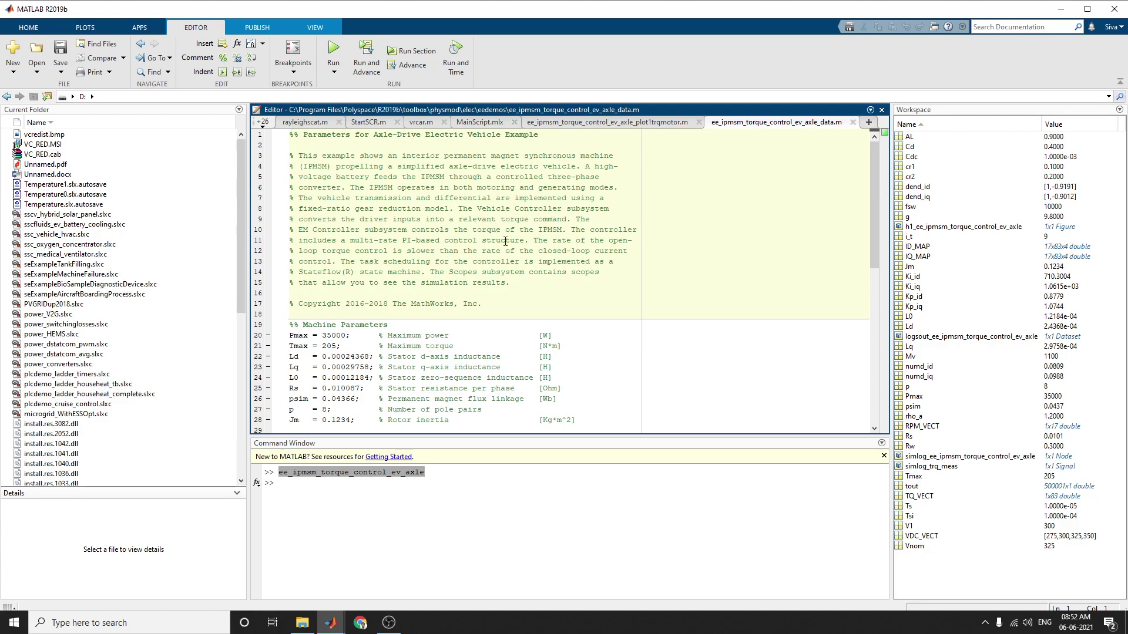
scroll(587, 404, down, 9)
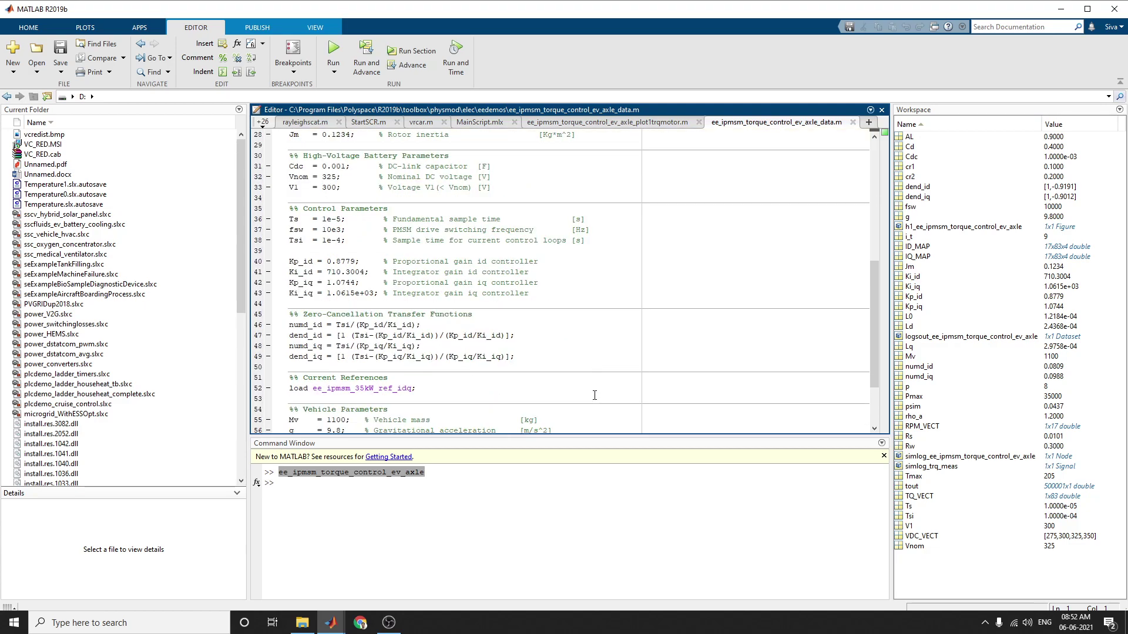
drag(411, 196, 463, 405)
scroll(555, 359, down, 3)
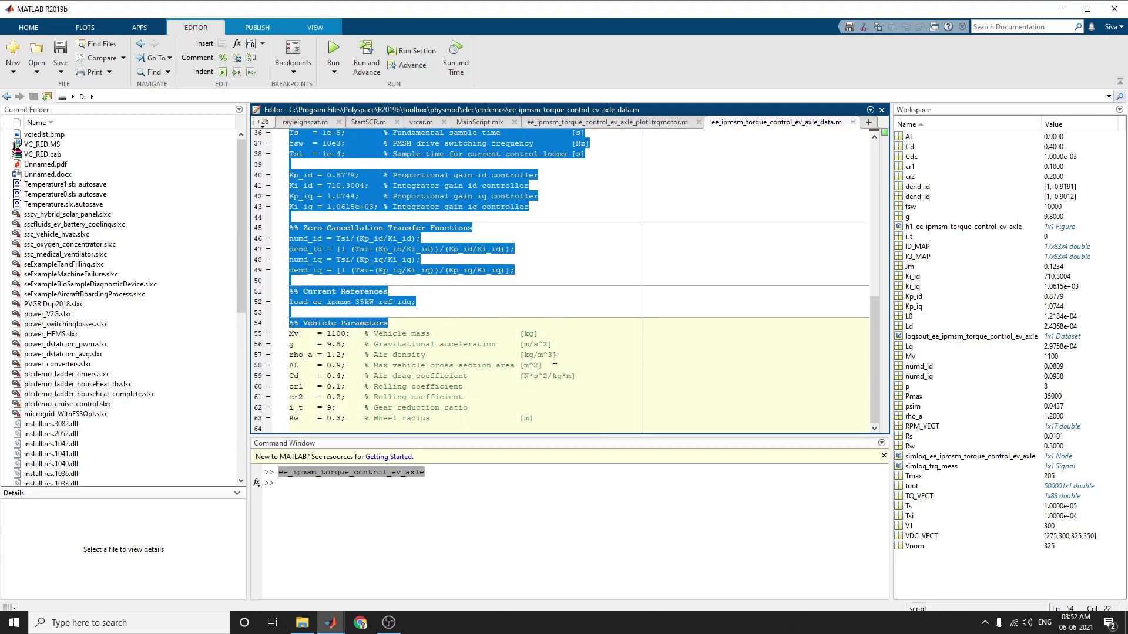
scroll(554, 360, up, 12)
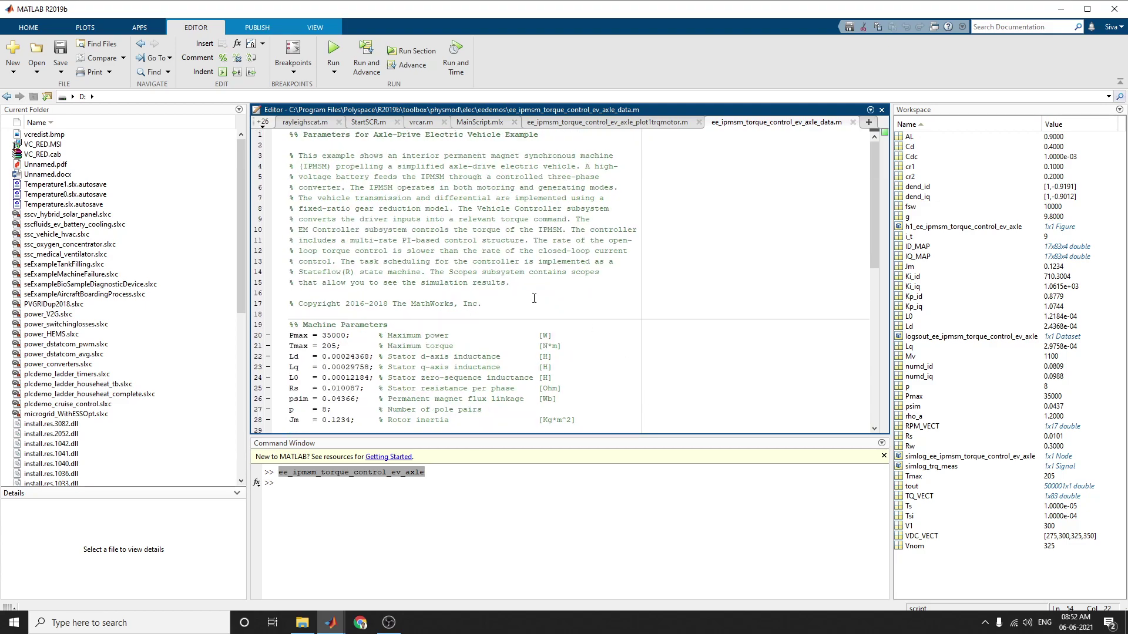
- Examine the parameters script's description and its machine, high-voltage battery, control and vehicle parameters
drag(428, 184, 491, 326)
click(685, 243)
scroll(433, 330, down, 6)
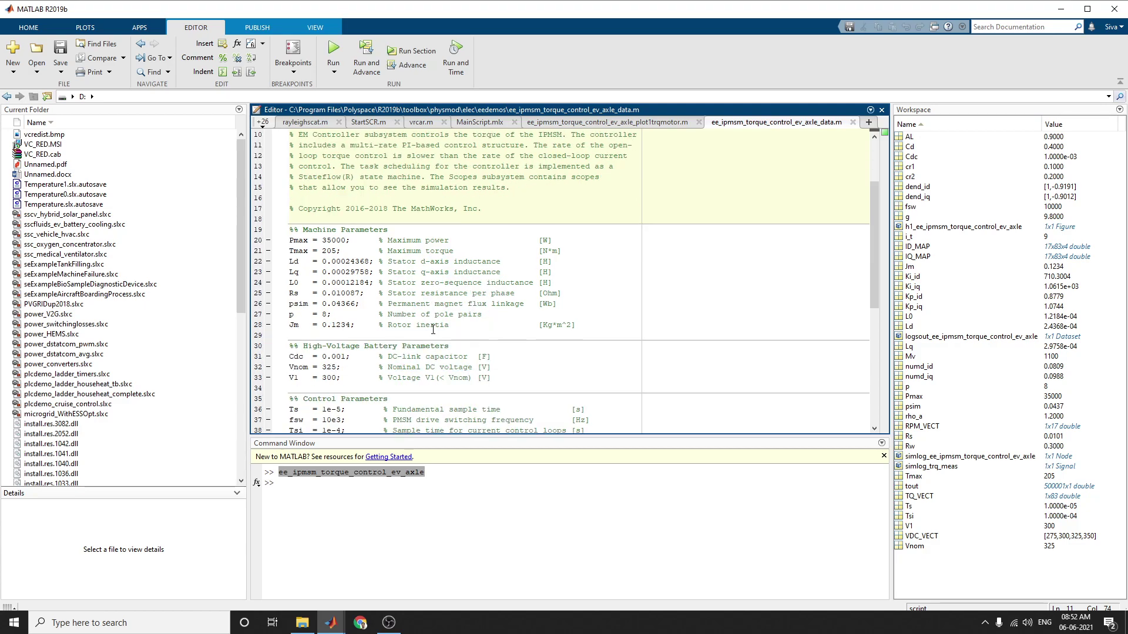
scroll(433, 330, up, 3)
scroll(433, 330, down, 3)
scroll(433, 330, up, 4)
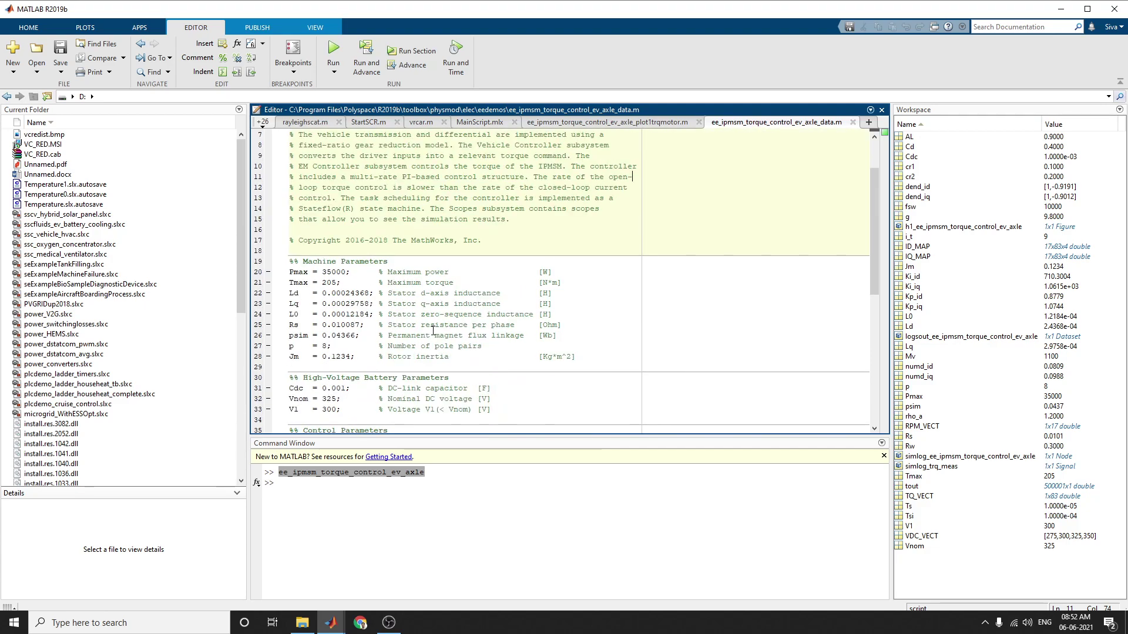
scroll(433, 330, down, 10)
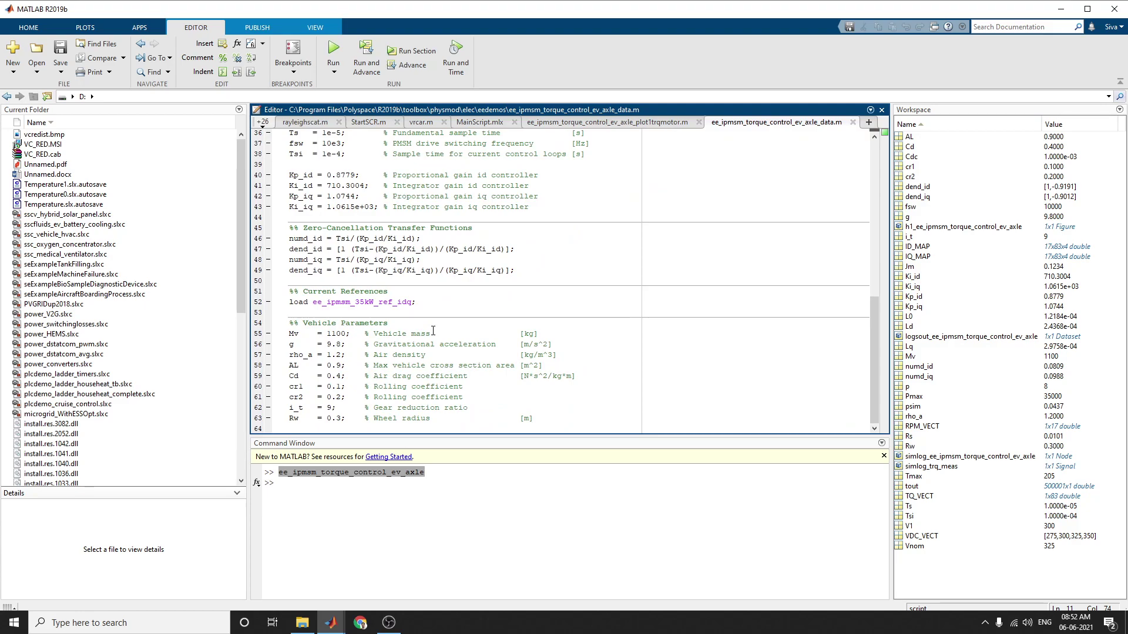
scroll(459, 271, up, 12)
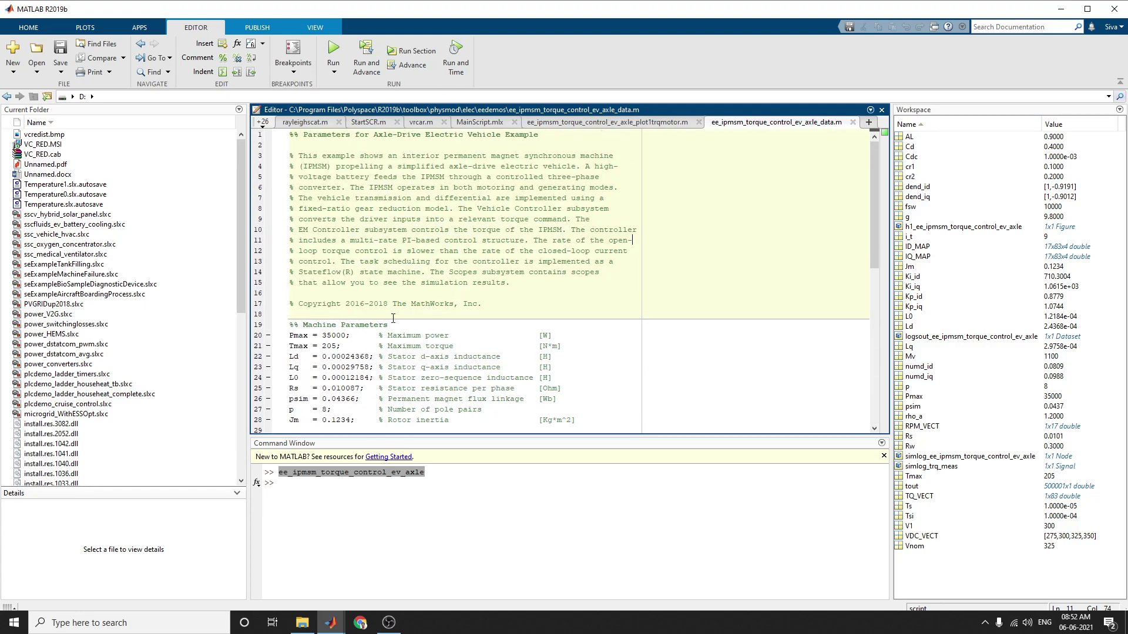
scroll(393, 318, down, 10)
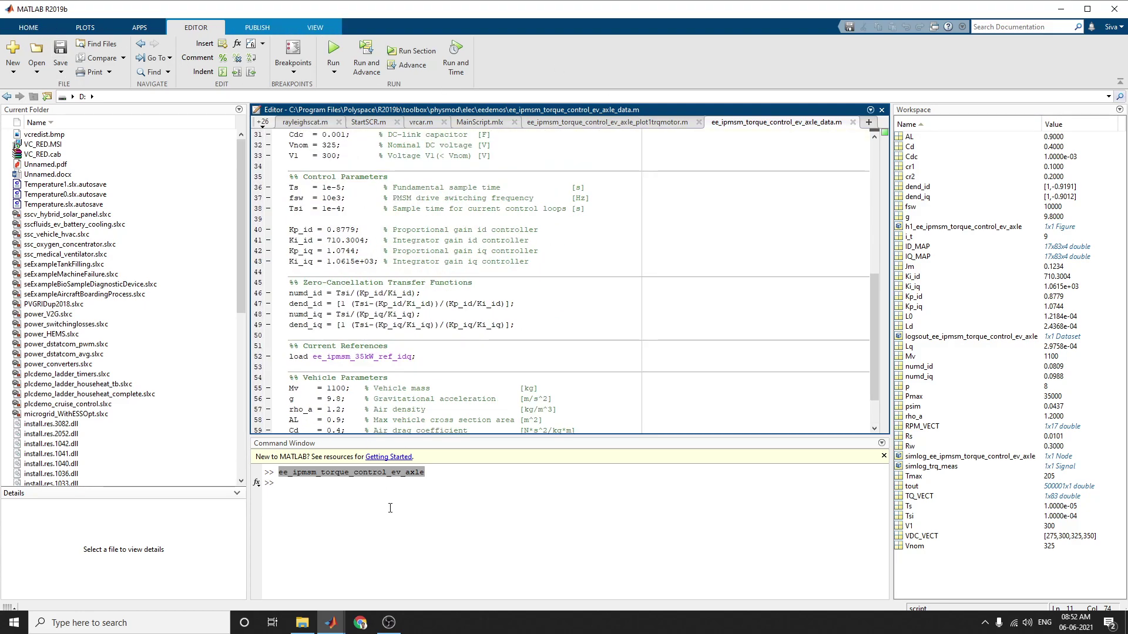
- Close the Power and VDC scopes, the torque figure and the Diagnostic Viewer, and return to the Simulink model
click(331, 623)
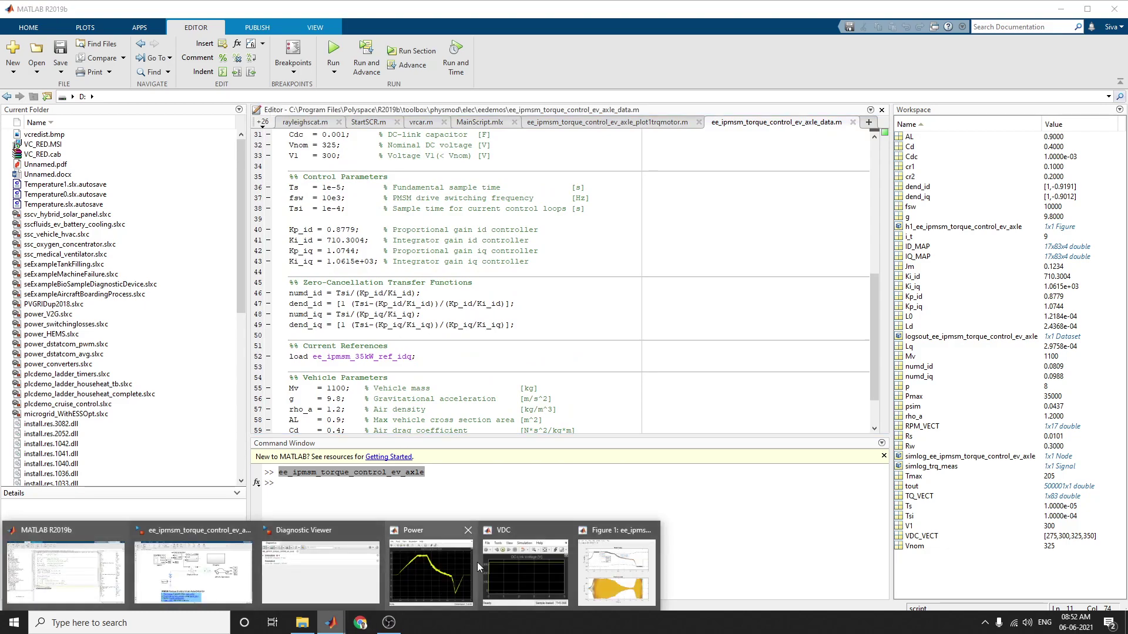
click(468, 530)
click(517, 530)
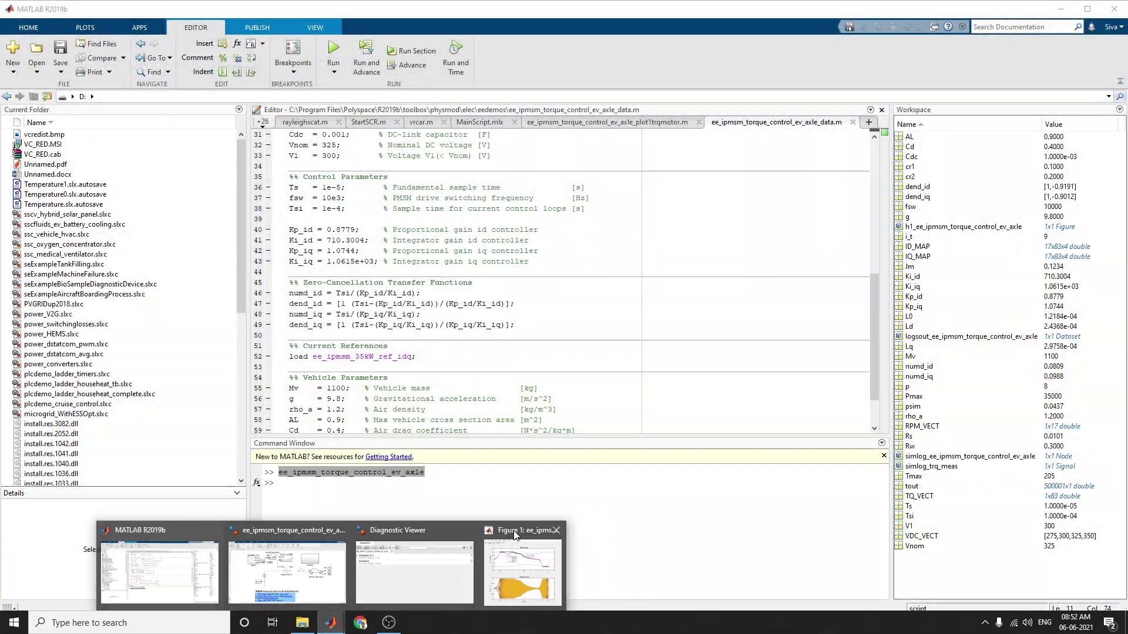
click(557, 532)
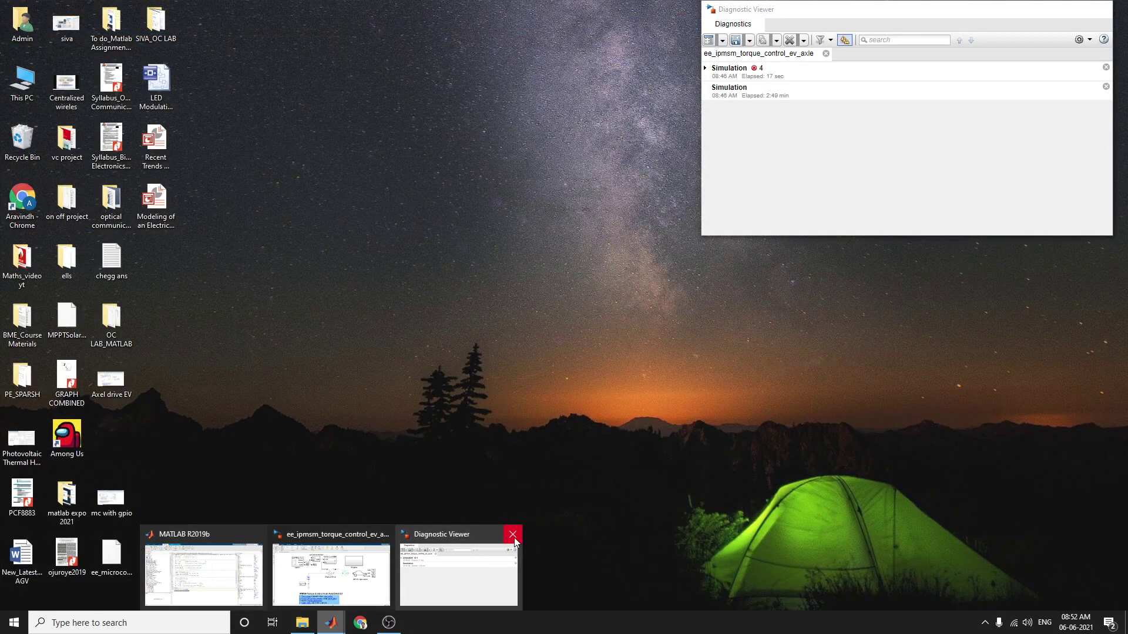
click(513, 535)
click(405, 564)
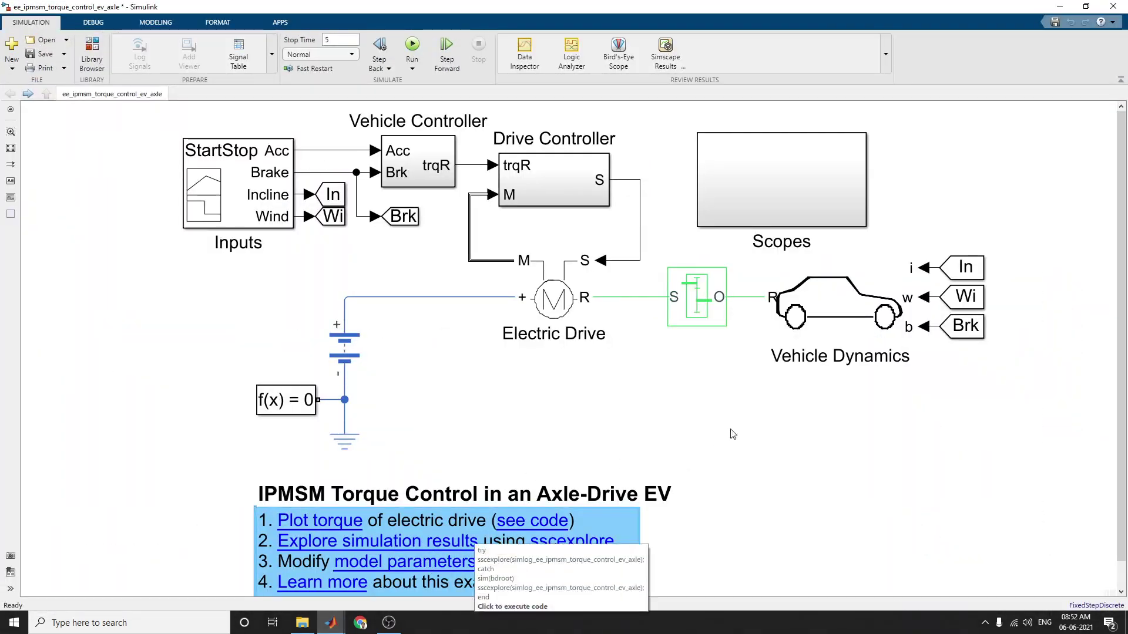